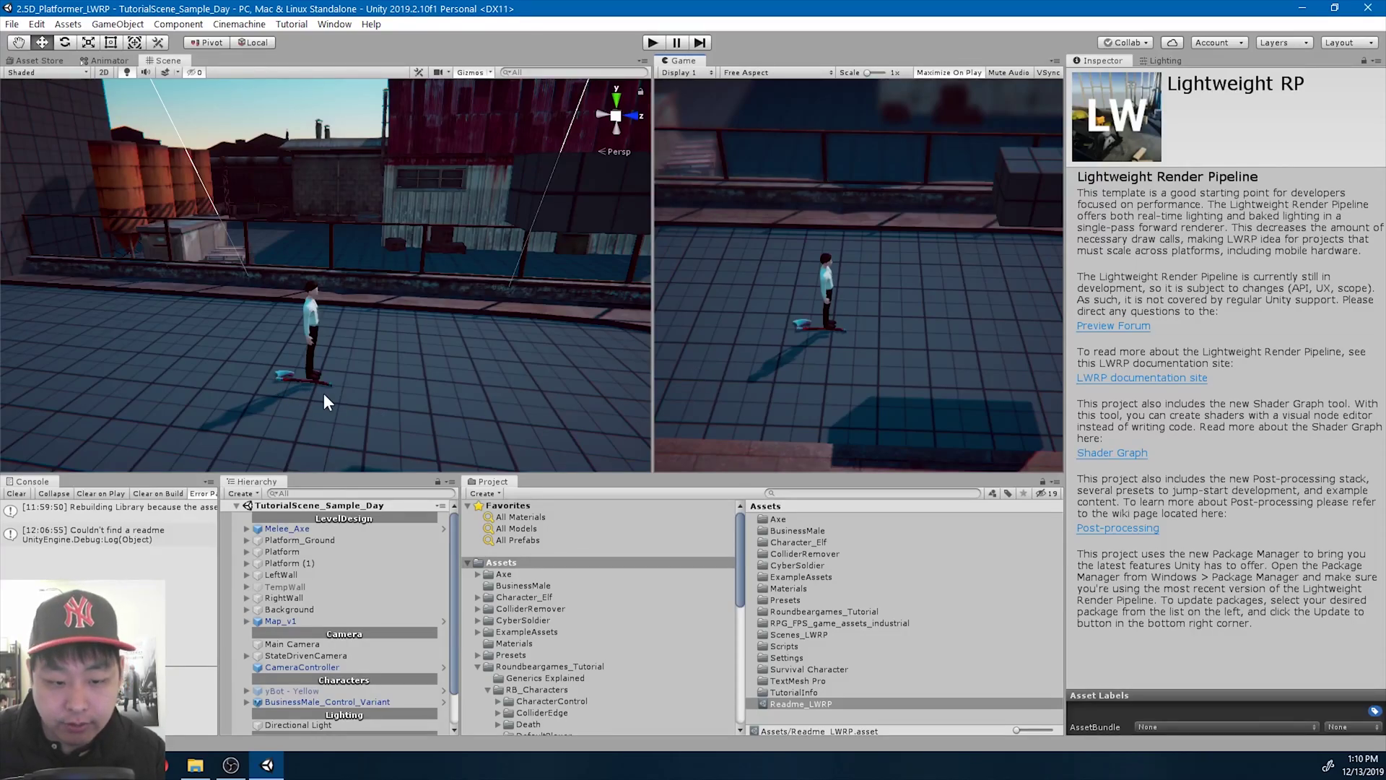
Search Mixamo for 'axe' and preview the Standing Melee Attack Downward animation
{"action": "key", "text": "alt+Tab"}
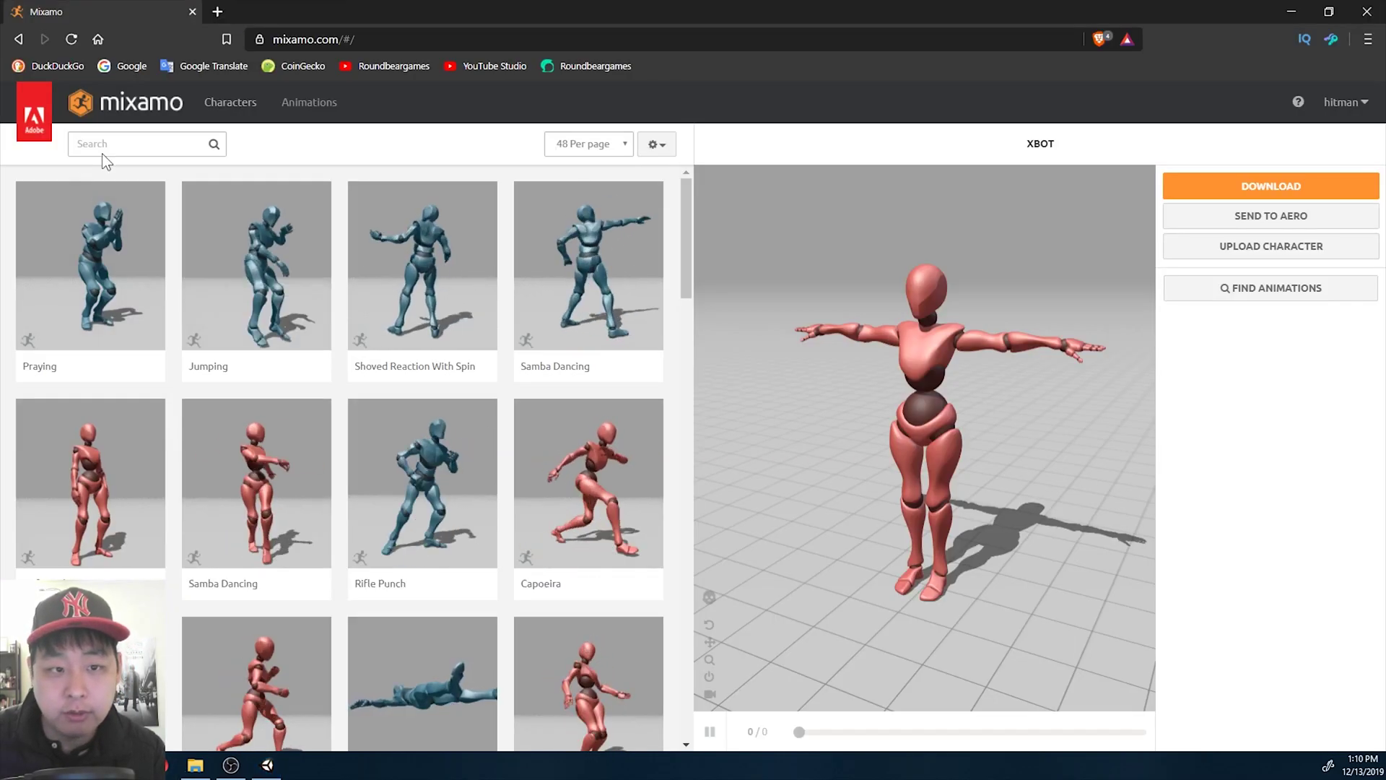
{"action": "left_click", "coordinate": [109, 143]}
{"action": "type", "text": "axe"}
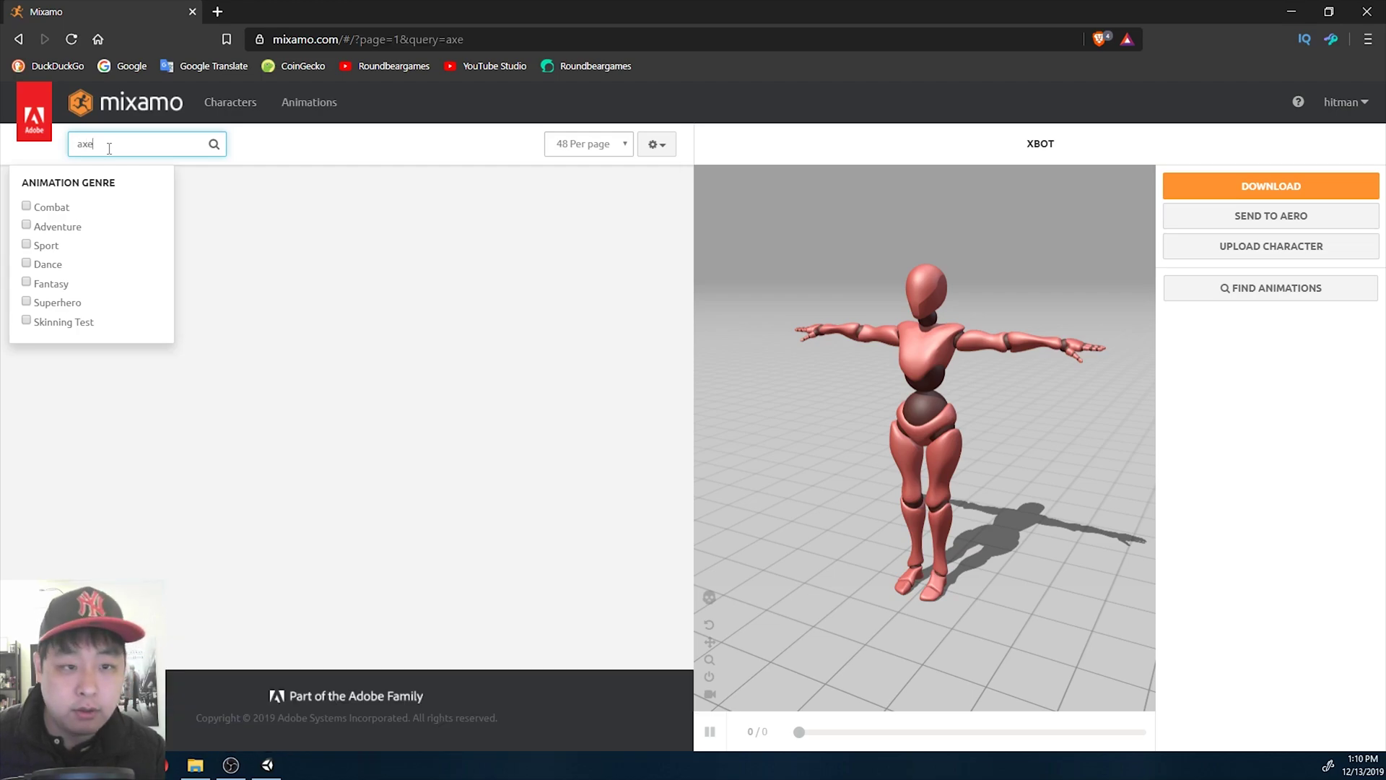
{"action": "left_click", "coordinate": [504, 278]}
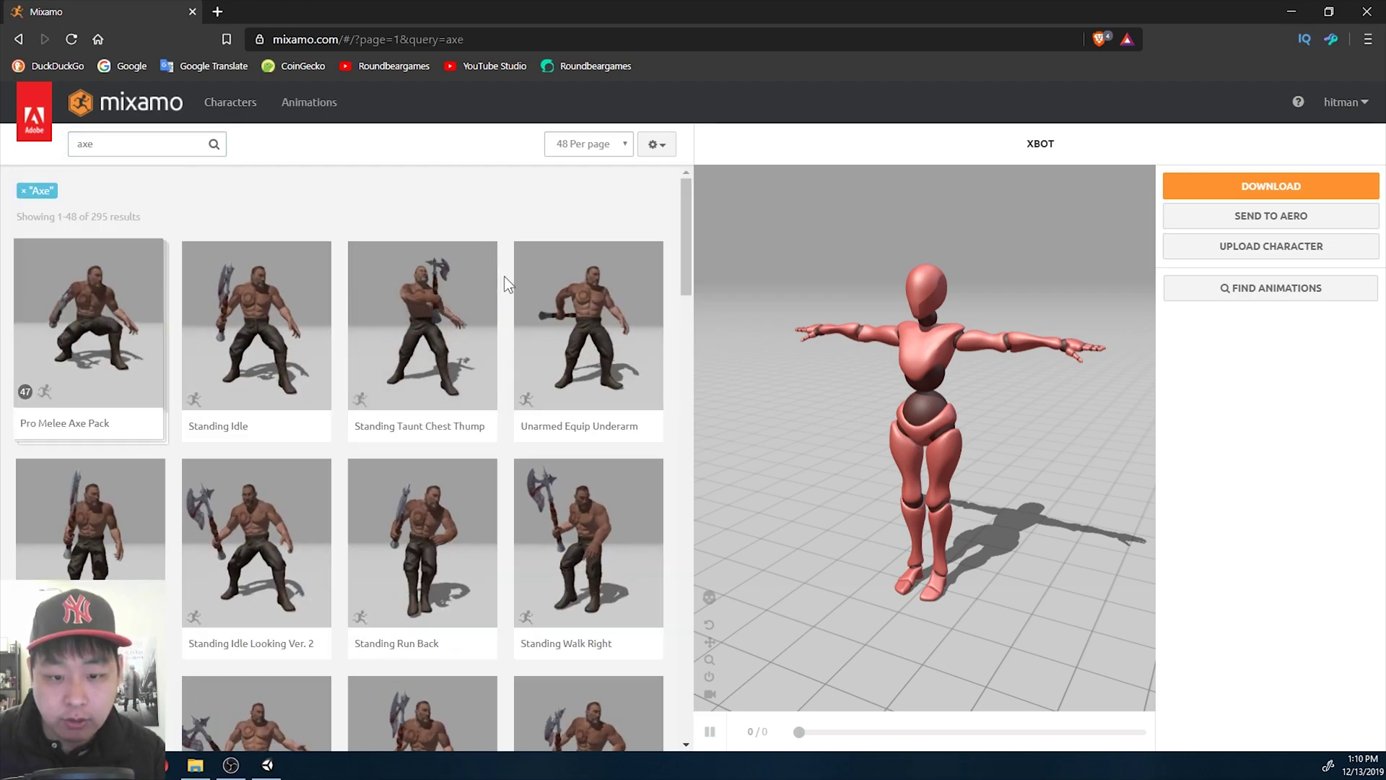
{"action": "scroll", "coordinate": [504, 277], "scroll_direction": "down", "scroll_amount": 1}
{"action": "scroll", "coordinate": [504, 282], "scroll_direction": "down", "scroll_amount": 1}
{"action": "scroll", "coordinate": [504, 283], "scroll_direction": "down", "scroll_amount": 1}
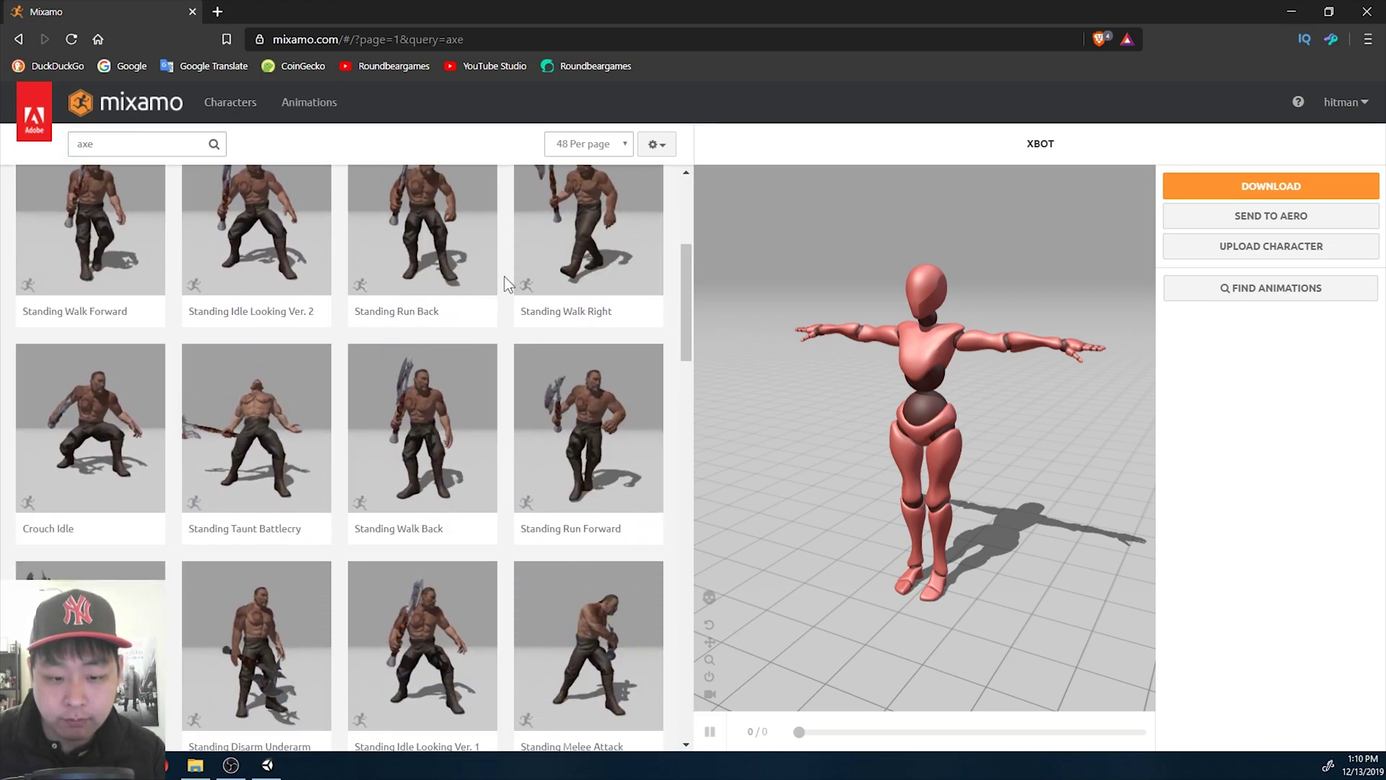
{"action": "scroll", "coordinate": [503, 282], "scroll_direction": "down", "scroll_amount": 1}
{"action": "scroll", "coordinate": [504, 282], "scroll_direction": "down", "scroll_amount": 1}
{"action": "left_click", "coordinate": [541, 452]}
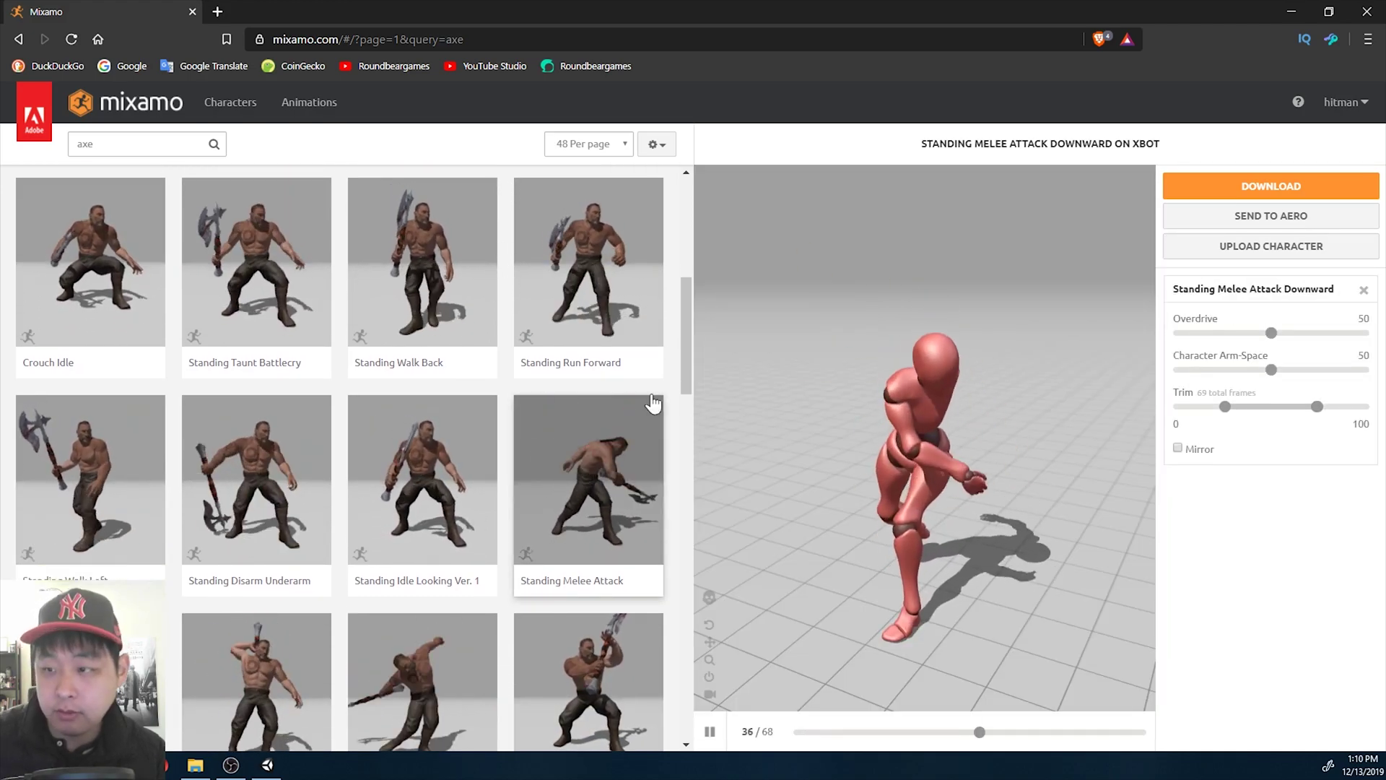
Download the attack animation at 60 frames per second
{"action": "left_click", "coordinate": [1202, 192]}
{"action": "left_click", "coordinate": [487, 314]}
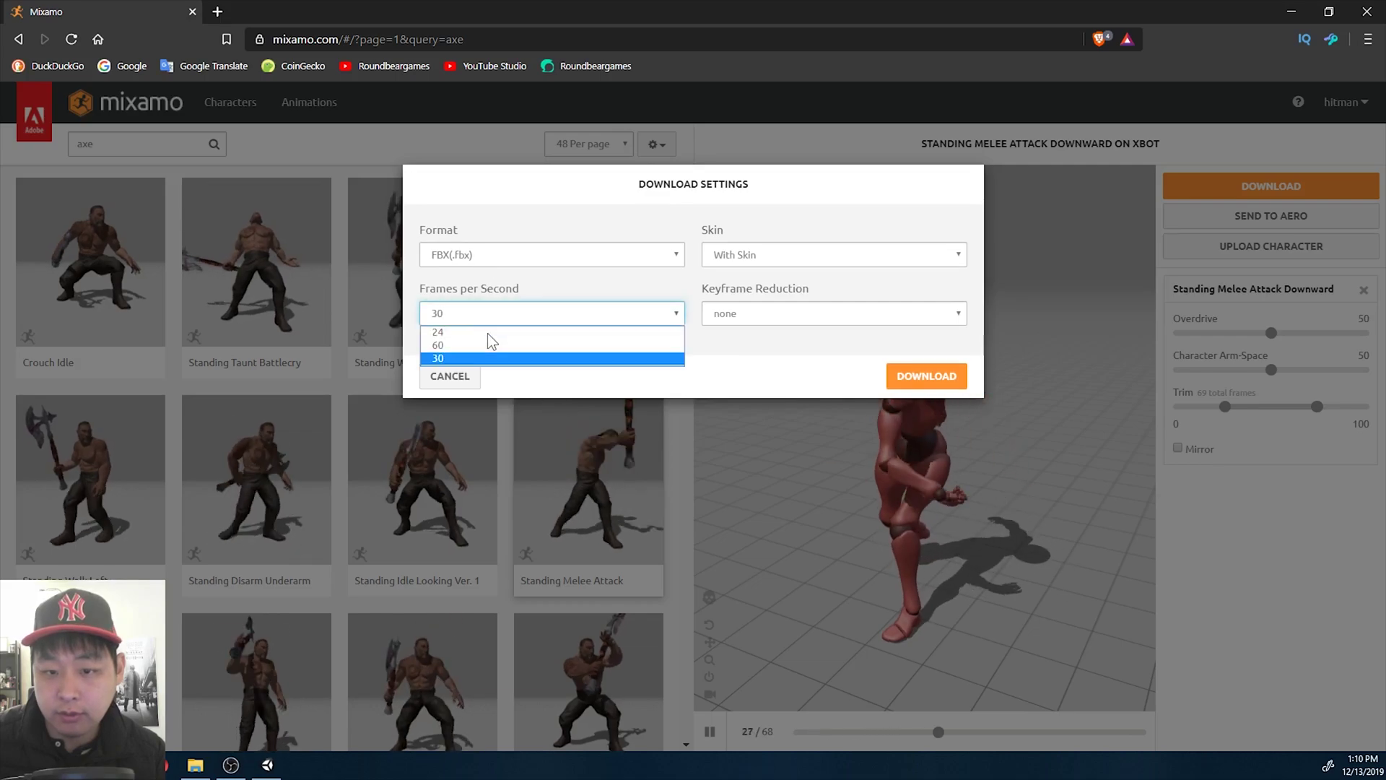
{"action": "left_click", "coordinate": [521, 359]}
{"action": "left_click", "coordinate": [929, 379]}
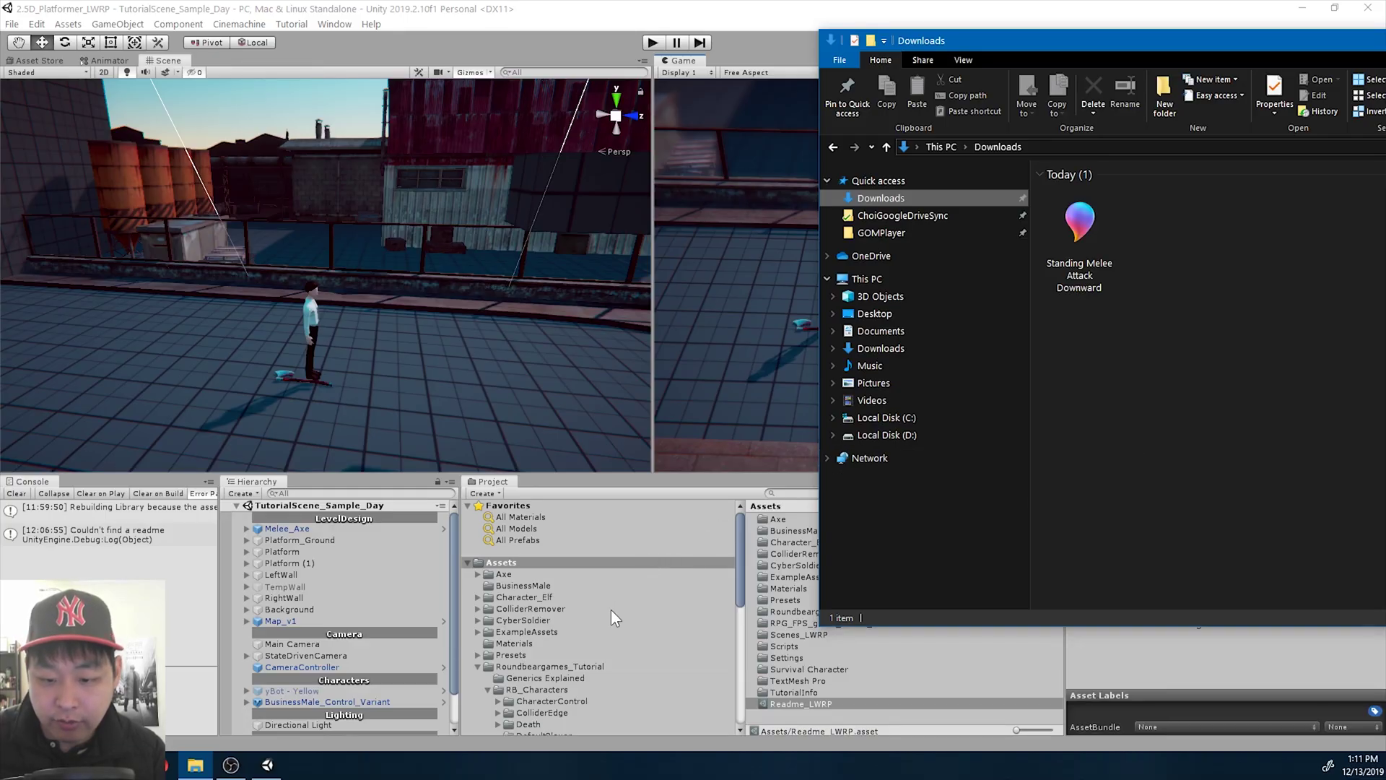
{"action": "scroll", "coordinate": [611, 618], "scroll_direction": "down", "scroll_amount": 3}
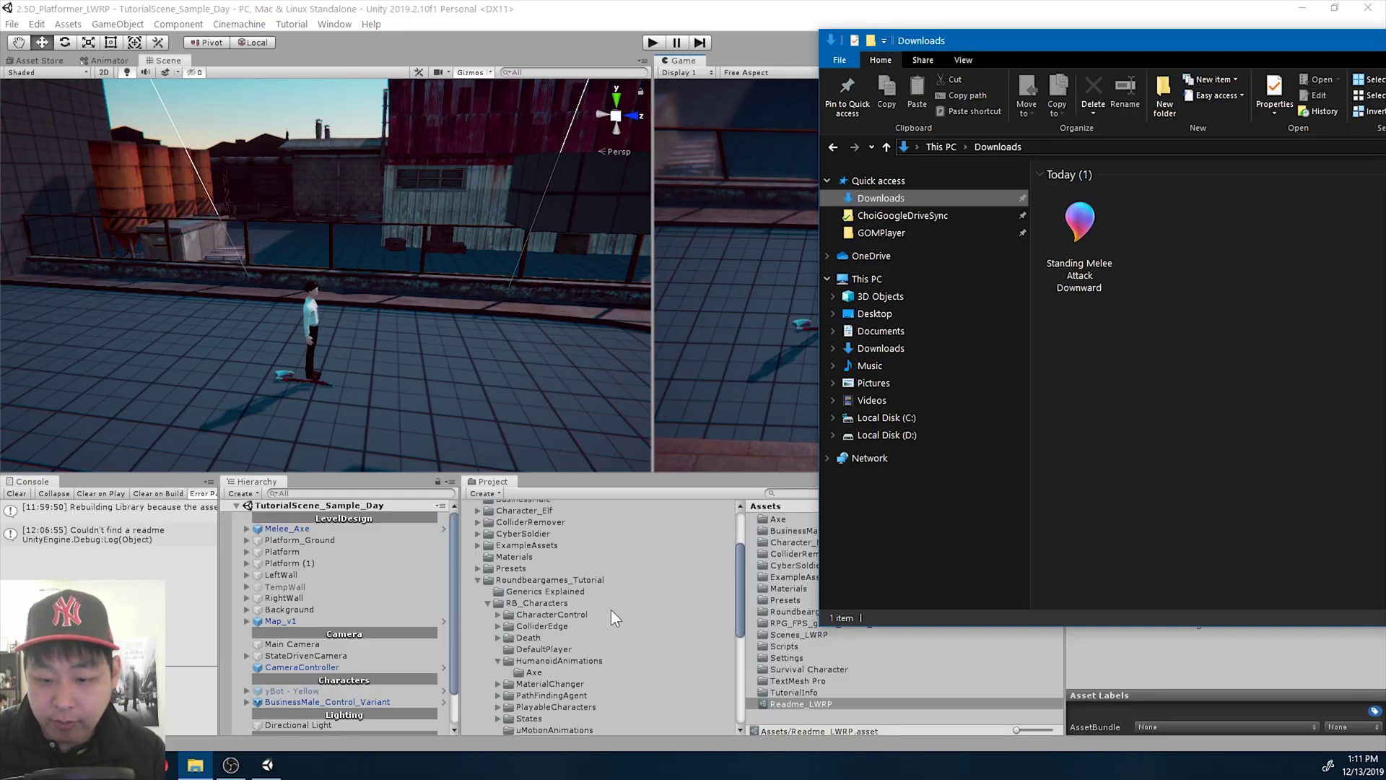
Drag the Standing Melee Attack Downward FBX from Downloads into Unity's Axe animations folder
{"action": "left_click", "coordinate": [536, 673]}
{"action": "key", "text": "alt+Tab"}
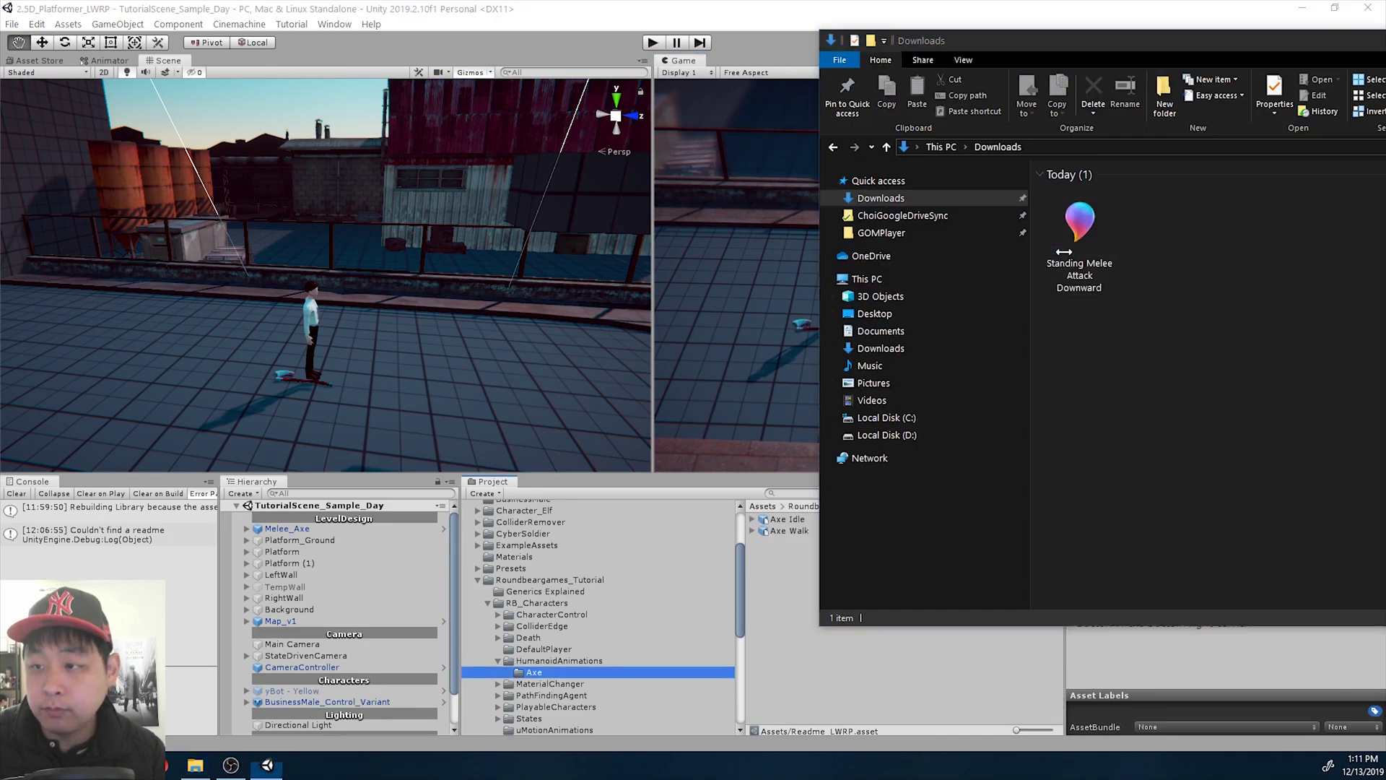
{"action": "left_click_drag", "start_coordinate": [1043, 49], "coordinate": [1248, 53]}
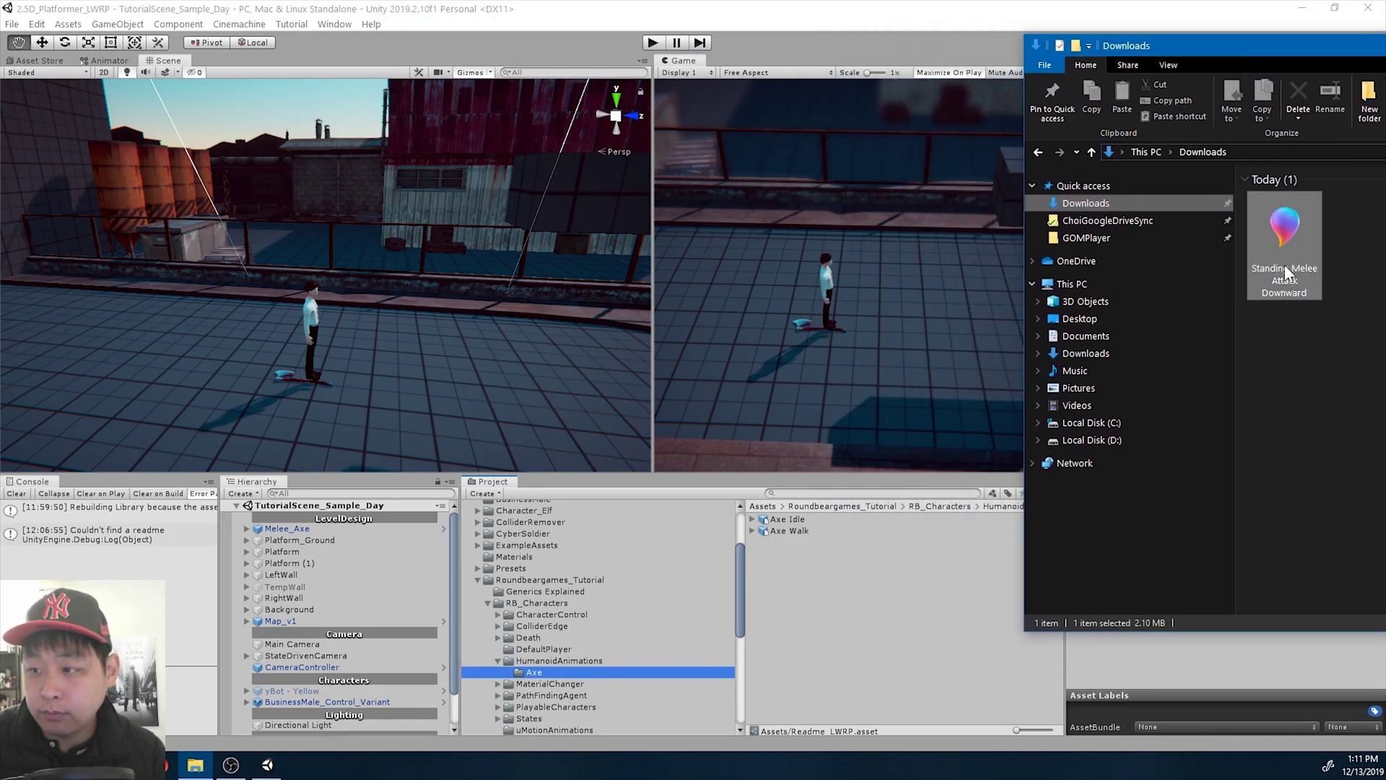
{"action": "left_click_drag", "start_coordinate": [1291, 284], "coordinate": [814, 584]}
{"action": "left_click", "coordinate": [814, 582]}
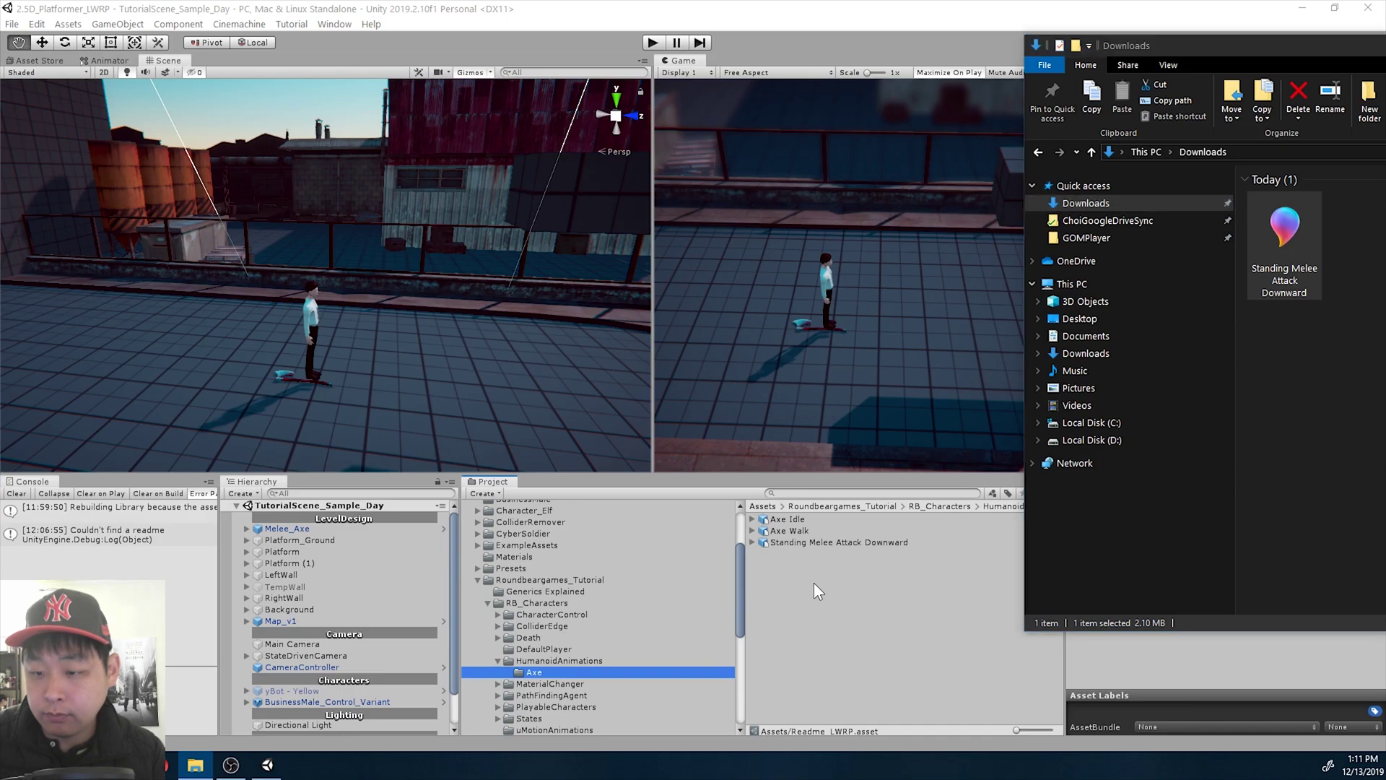
Rename the imported attack asset to Axe Standing Attack
{"action": "left_click", "coordinate": [804, 542]}
{"action": "key", "text": "F2"}
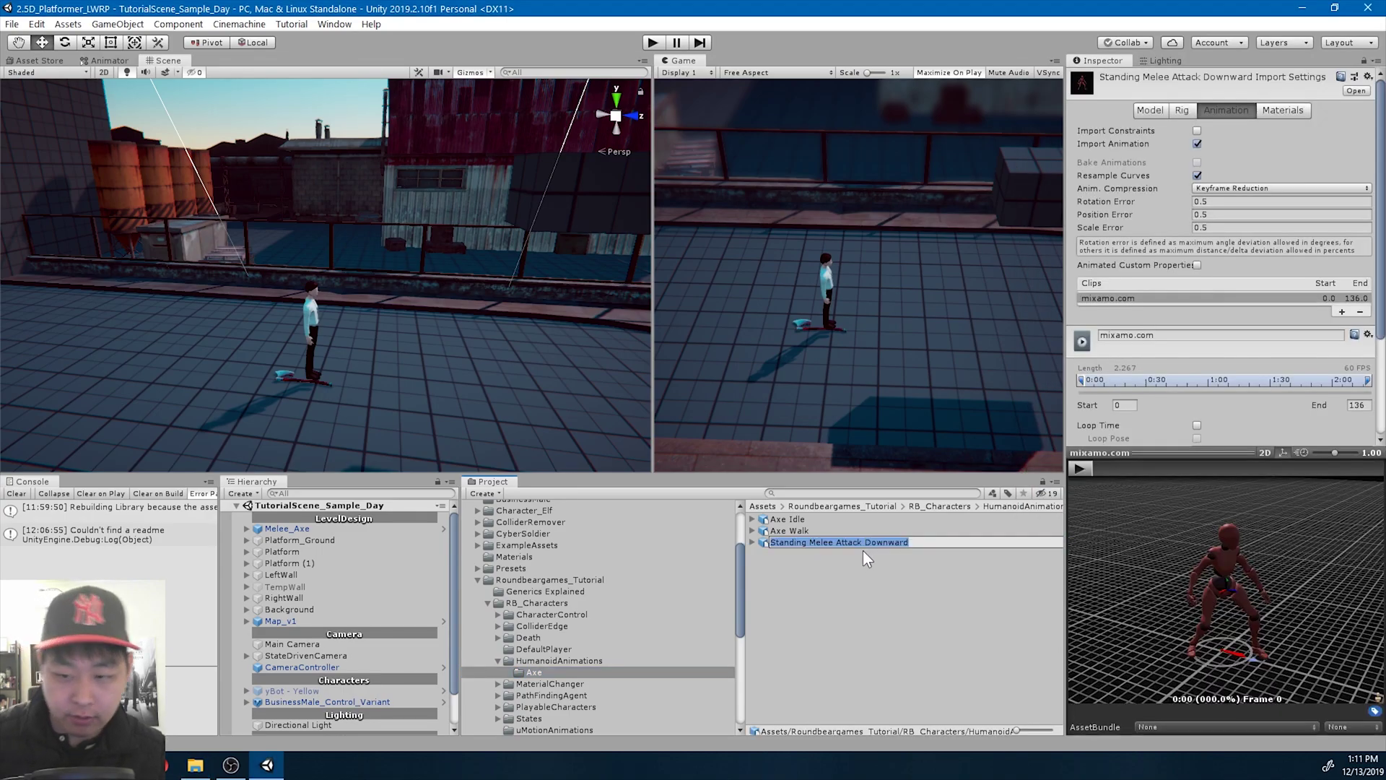
{"action": "type", "text": "Axe Standing Atta"}
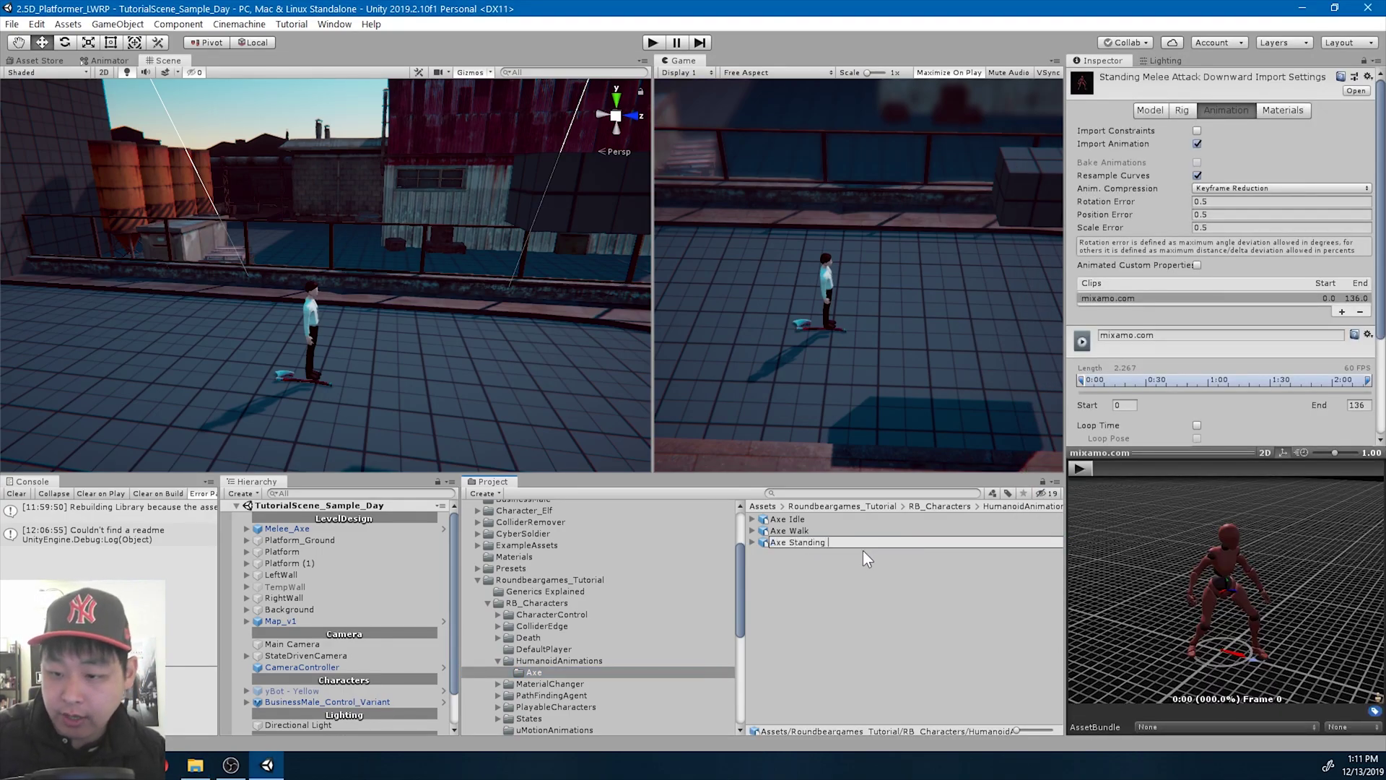
{"action": "type", "text": "ck"}
{"action": "key", "text": "Return"}
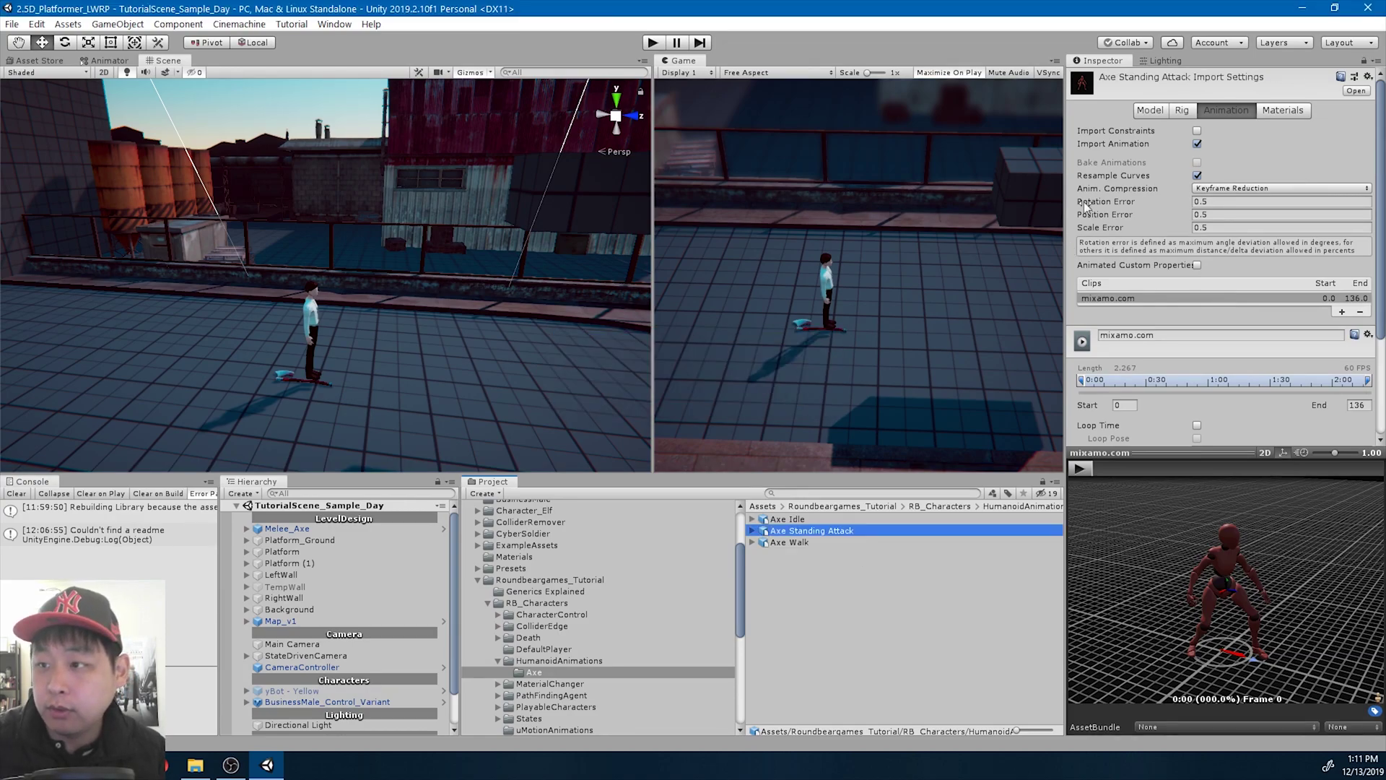
Set the asset's rig to Humanoid, apply it, and check the avatar's bone mapping
{"action": "left_click", "coordinate": [1179, 109]}
{"action": "left_click", "coordinate": [1230, 132]}
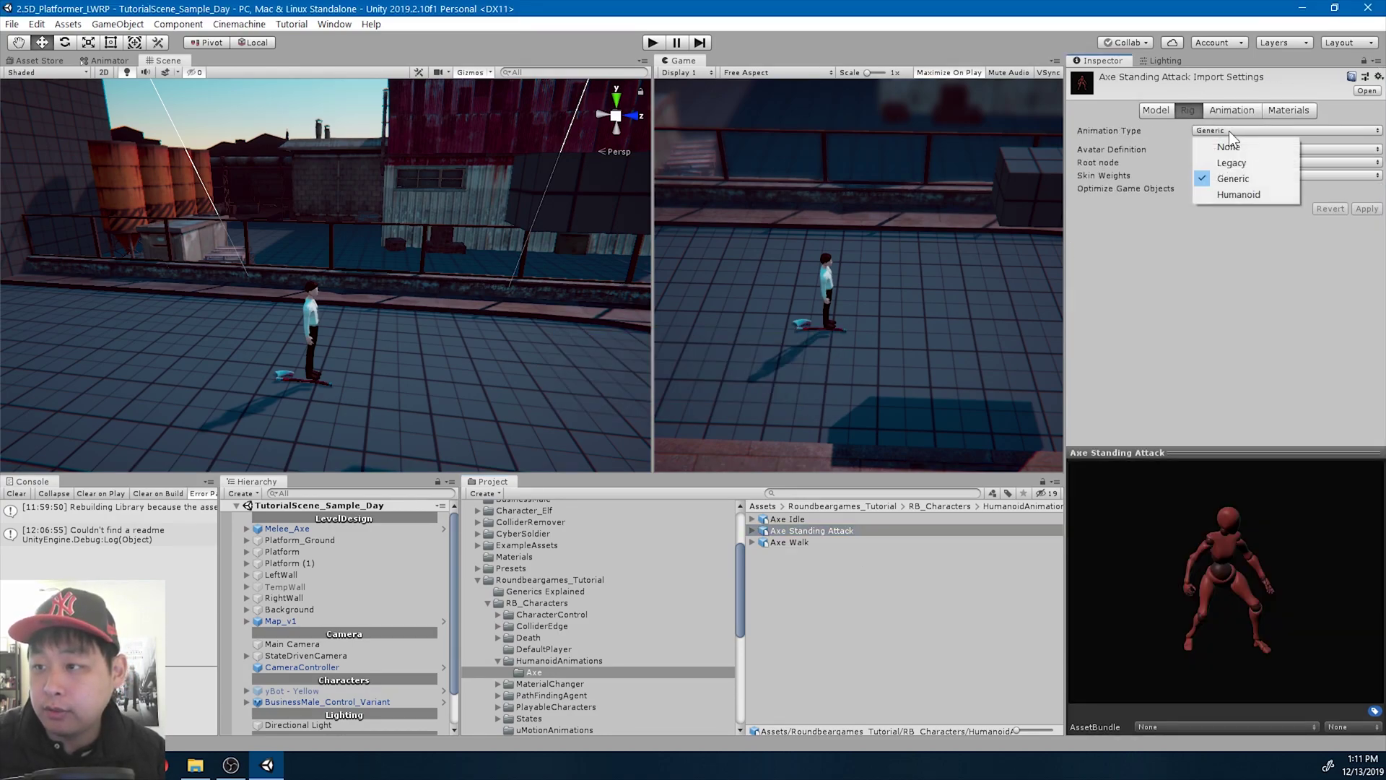
{"action": "left_click", "coordinate": [1229, 192]}
{"action": "left_click", "coordinate": [1366, 232]}
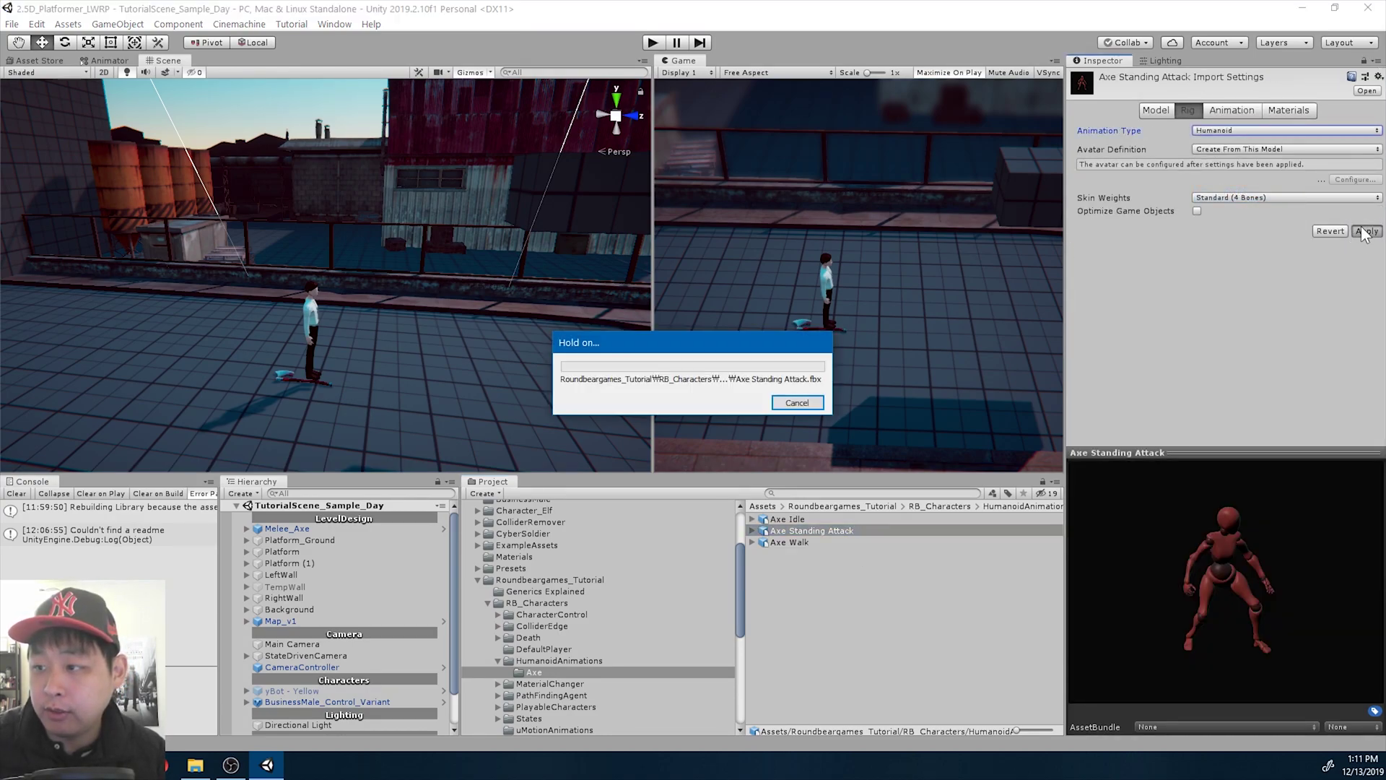
{"action": "left_click", "coordinate": [833, 530]}
{"action": "left_click", "coordinate": [1354, 163]}
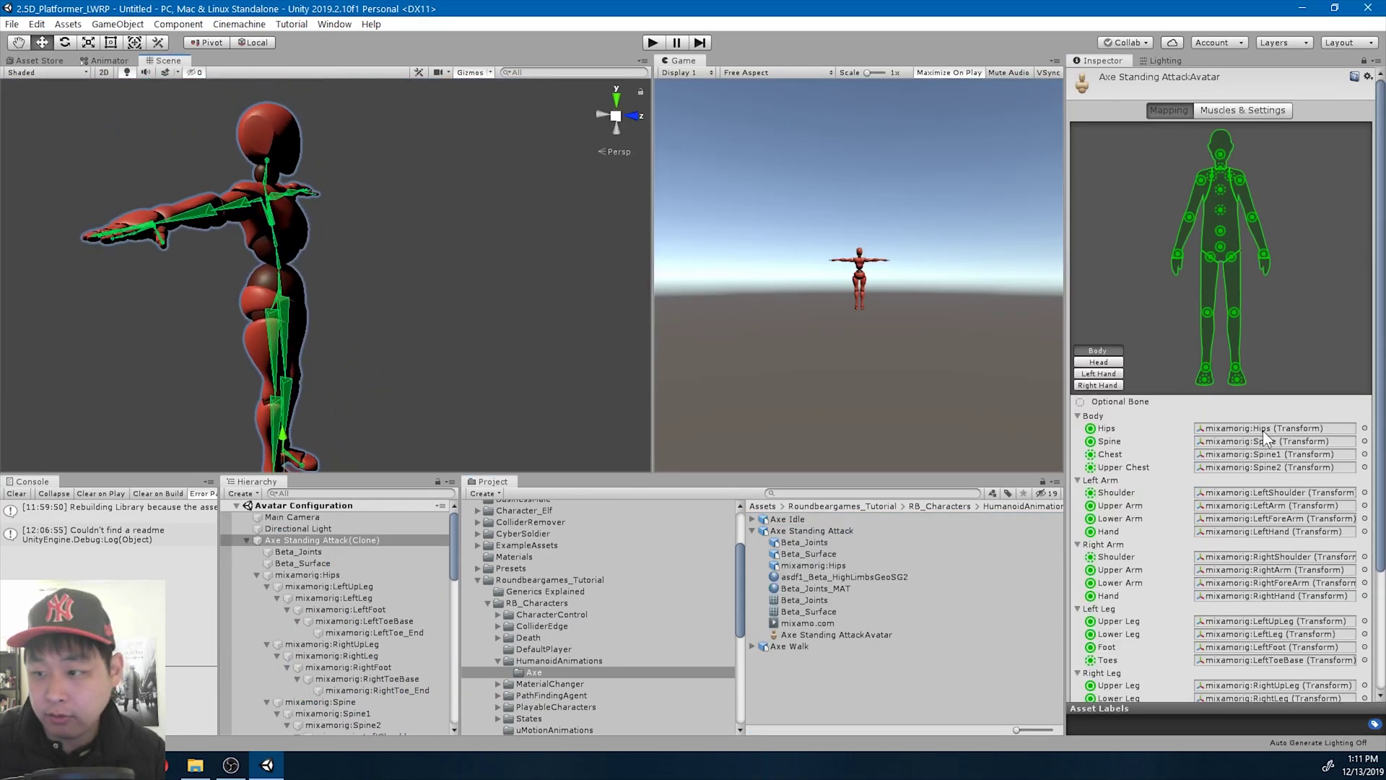
{"action": "scroll", "coordinate": [1265, 436], "scroll_direction": "down", "scroll_amount": 3}
{"action": "left_click", "coordinate": [1357, 632]}
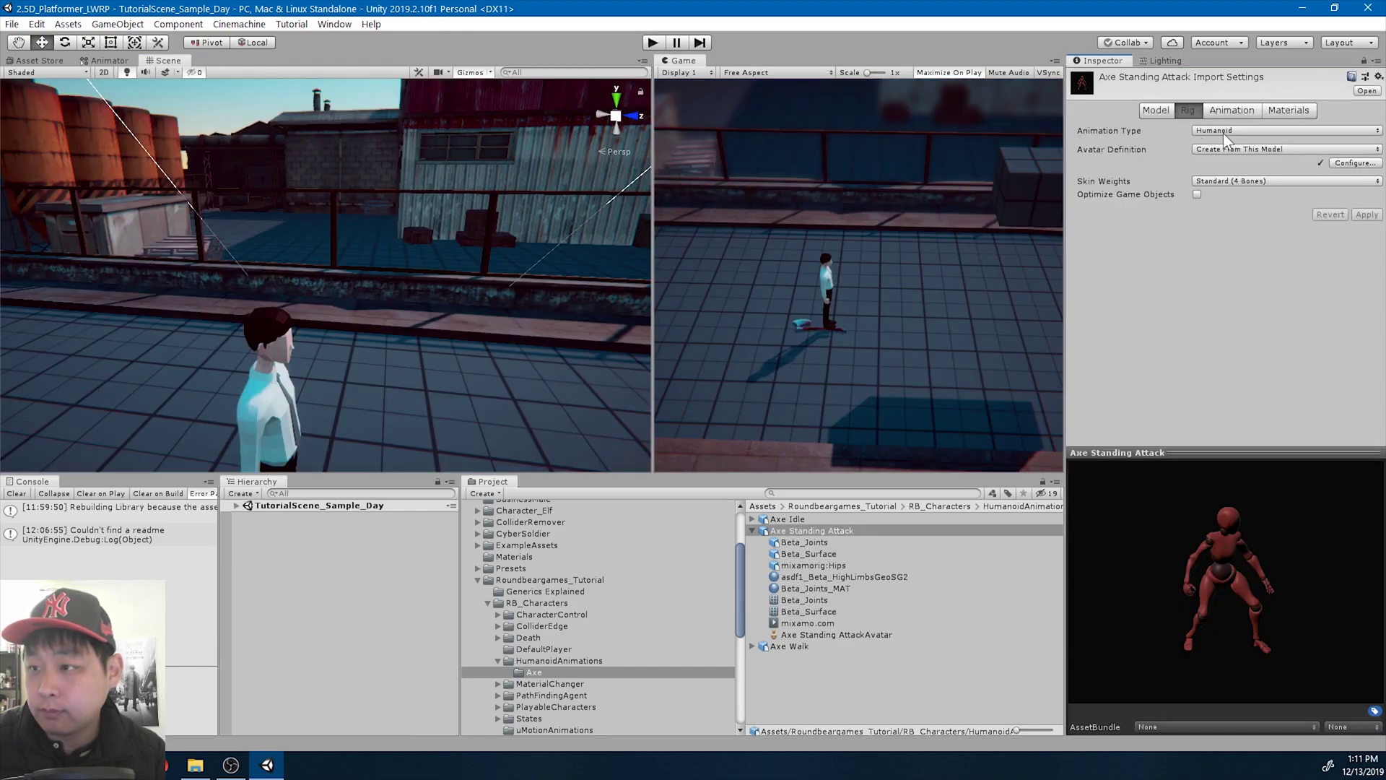
{"action": "left_click", "coordinate": [1234, 108]}
Name the clip Axe Standing Attack, bake root rotation and Y position, and preview it
{"action": "left_click", "coordinate": [1179, 321]}
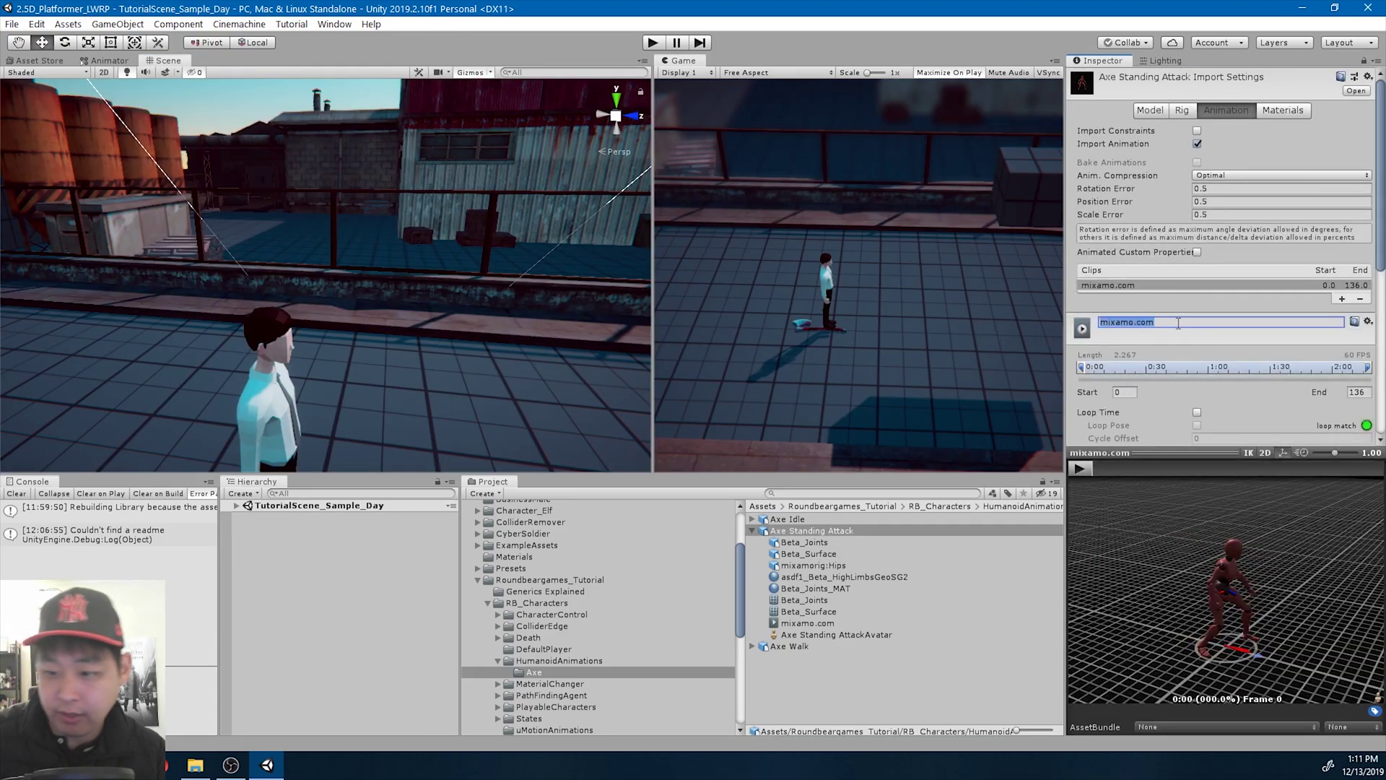
{"action": "type", "text": "Axe Standing Attack"}
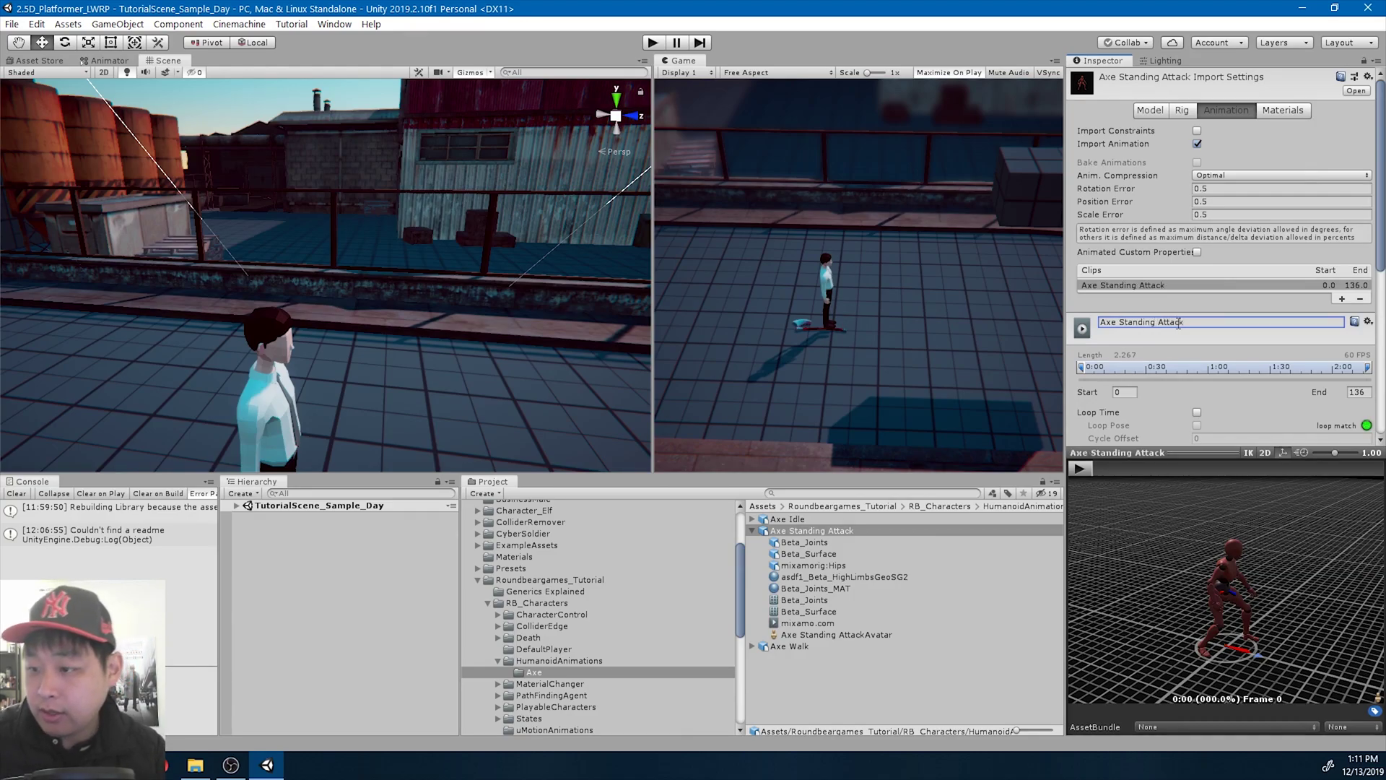
{"action": "scroll", "coordinate": [1196, 321], "scroll_direction": "down", "scroll_amount": 3}
{"action": "scroll", "coordinate": [1196, 322], "scroll_direction": "down", "scroll_amount": 2}
{"action": "left_click", "coordinate": [1196, 209]}
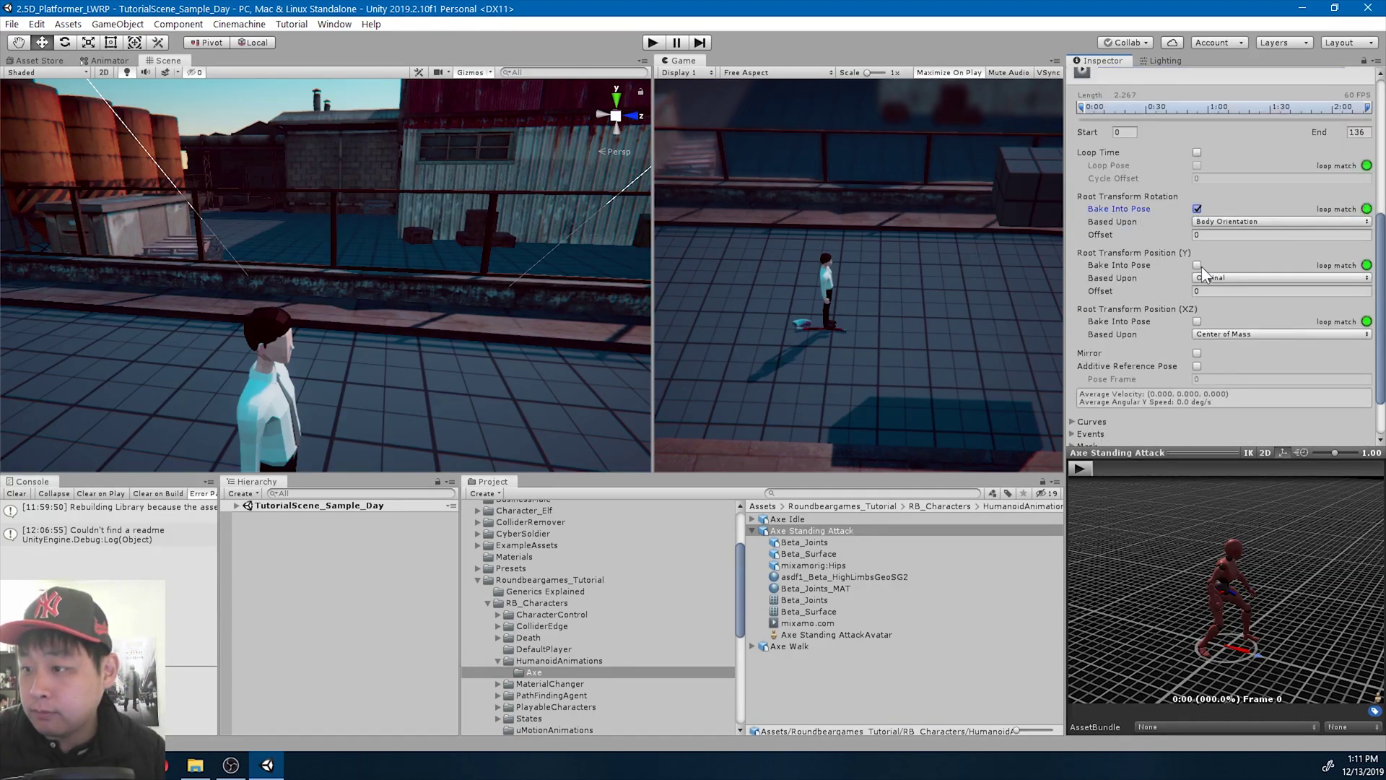
{"action": "scroll", "coordinate": [1224, 271], "scroll_direction": "down", "scroll_amount": 1}
{"action": "left_click", "coordinate": [1355, 434]}
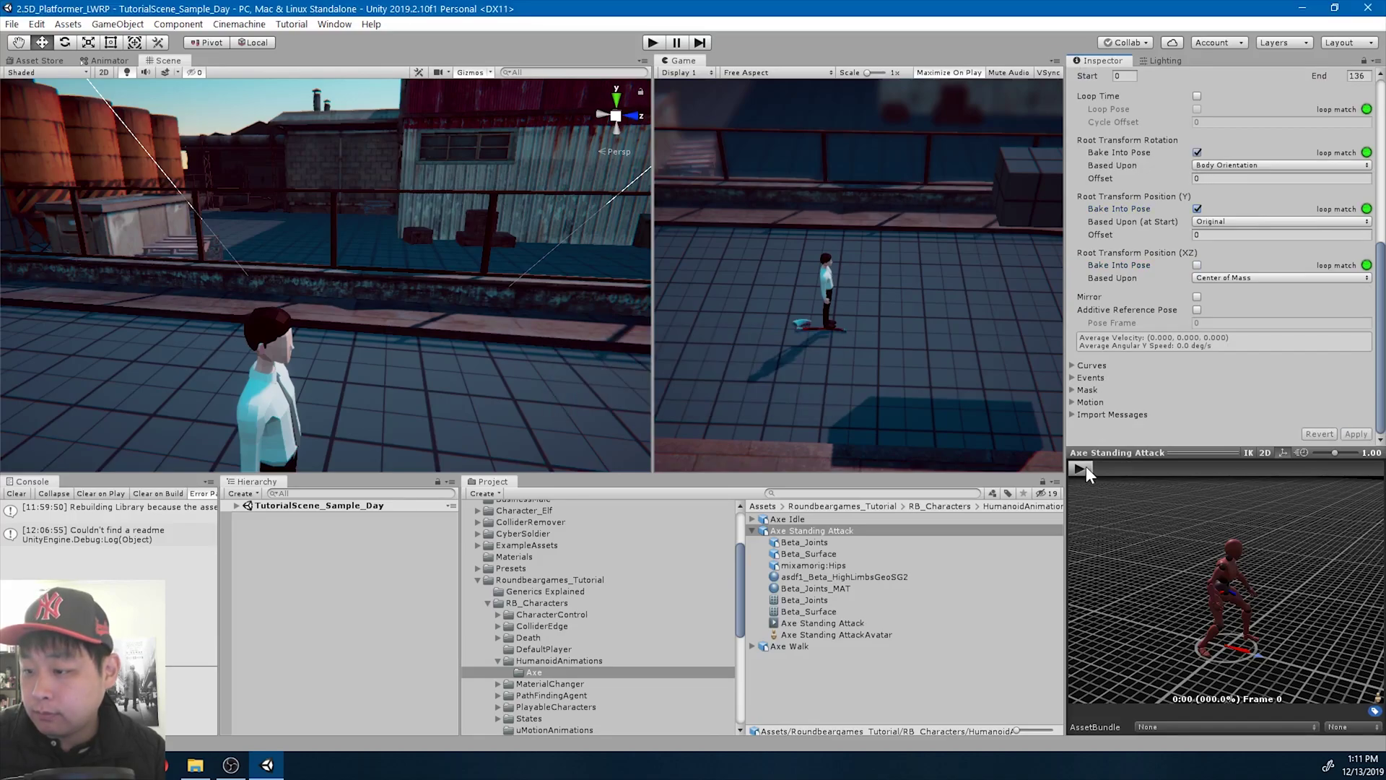
{"action": "left_click", "coordinate": [1080, 469]}
{"action": "left_click", "coordinate": [1087, 466]}
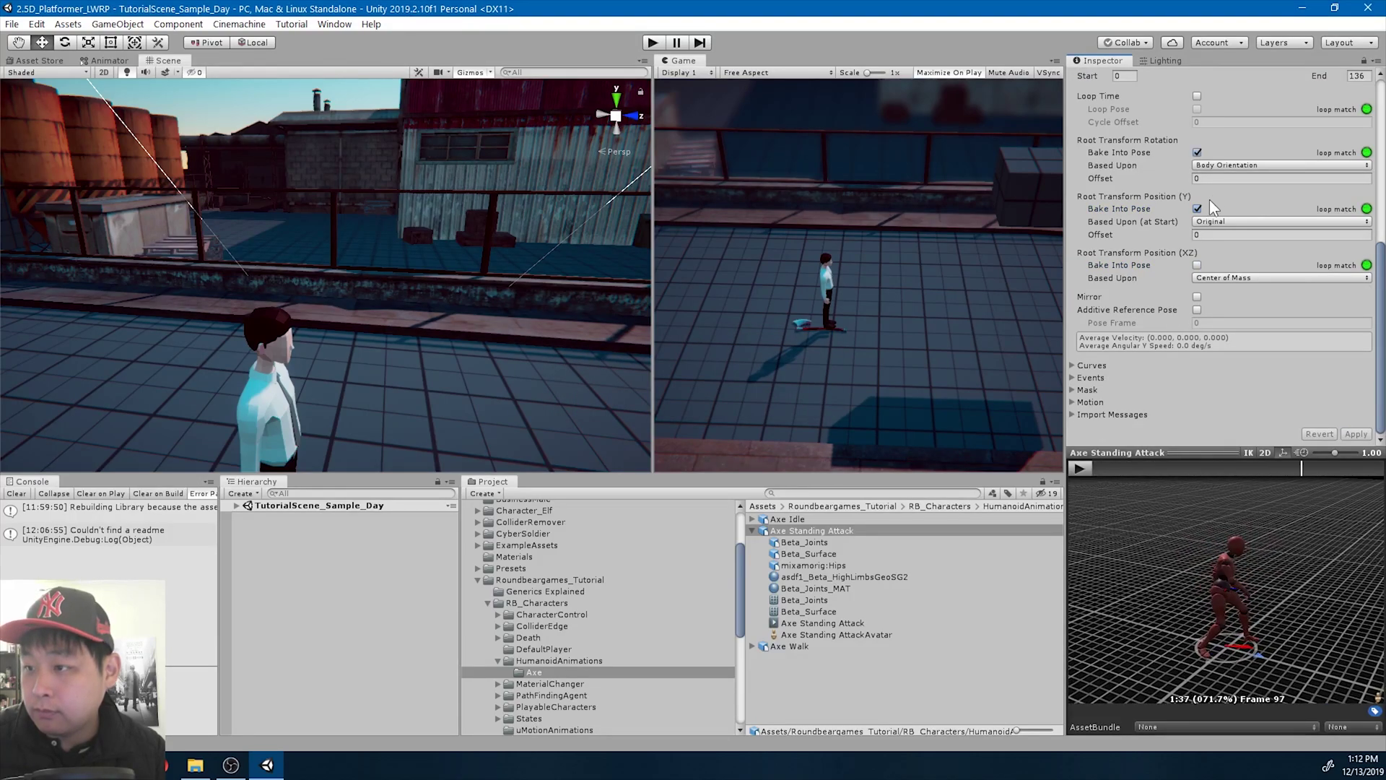
Base root rotation on Original, apply the changes, and replay the preview
{"action": "left_click", "coordinate": [1222, 166]}
{"action": "left_click", "coordinate": [1223, 180]}
{"action": "left_click", "coordinate": [1354, 434]}
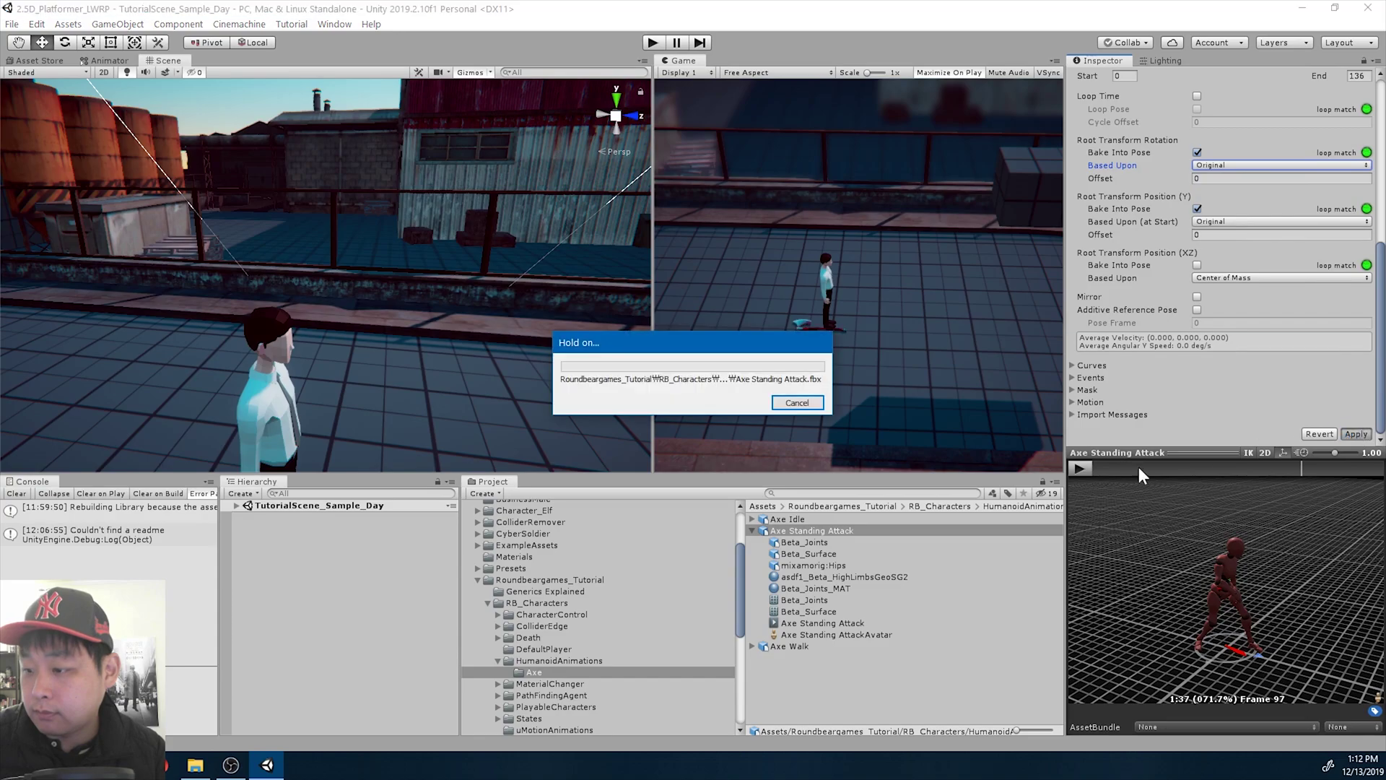
{"action": "left_click", "coordinate": [1080, 468]}
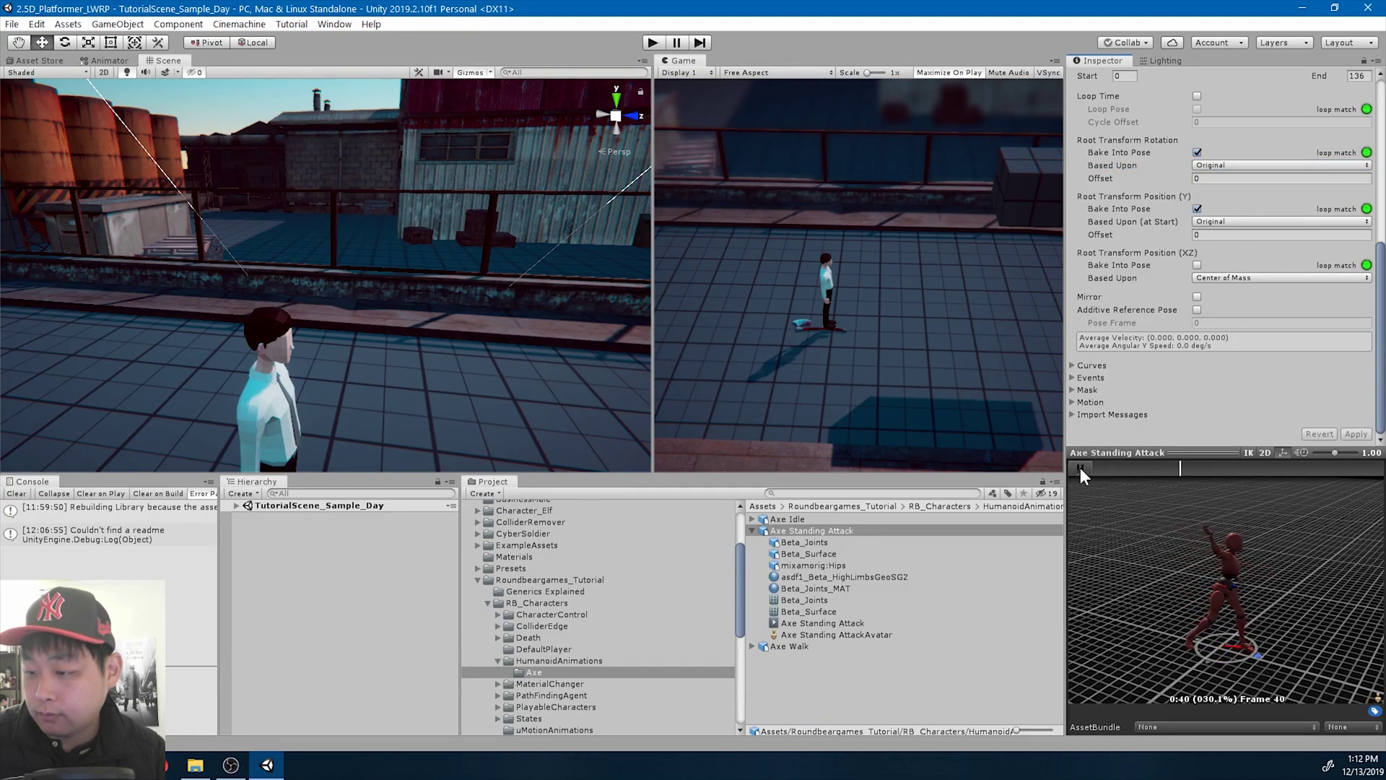
{"action": "left_click", "coordinate": [1081, 467]}
{"action": "scroll", "coordinate": [1163, 293], "scroll_direction": "up", "scroll_amount": 10}
{"action": "scroll", "coordinate": [1084, 327], "scroll_direction": "down", "scroll_amount": 5}
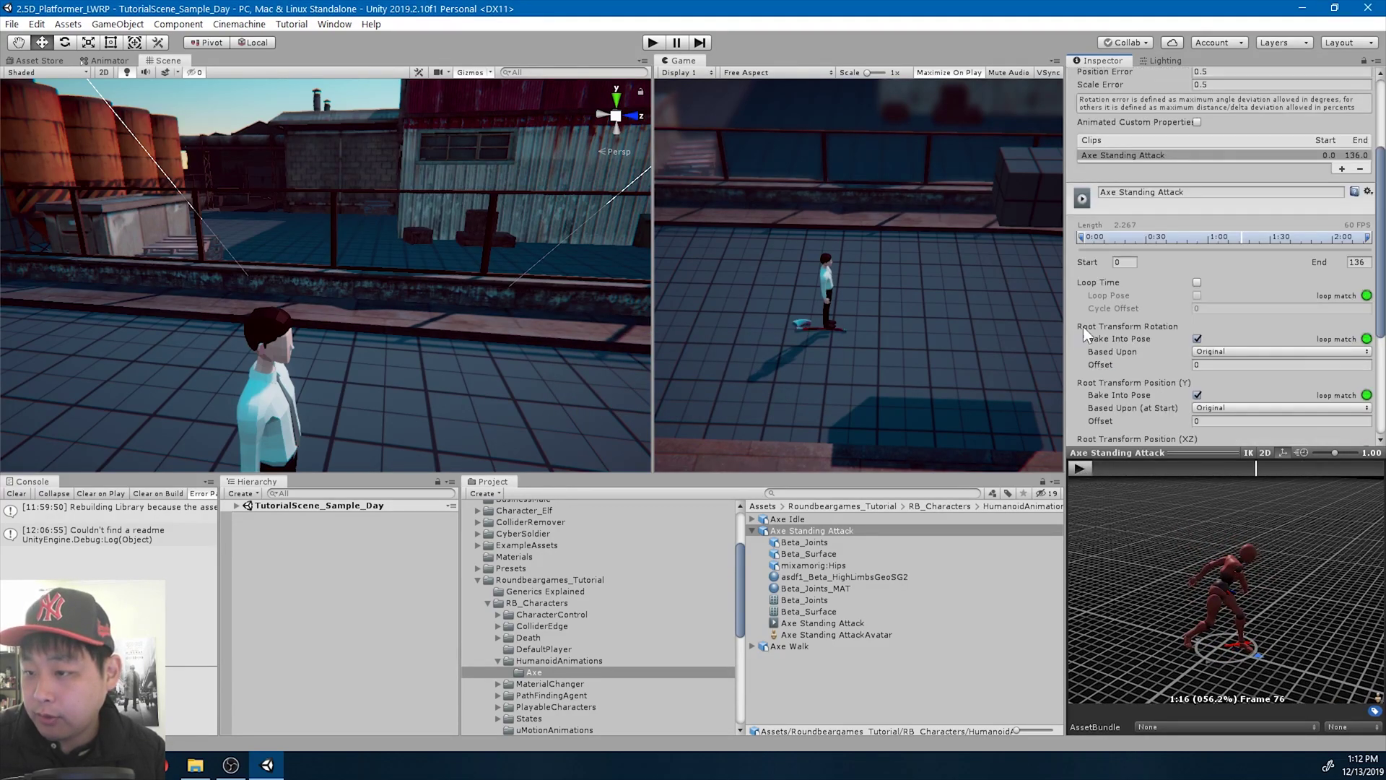
Try different clip start frames, previewing the attack after each trim
{"action": "left_click_drag", "start_coordinate": [1082, 238], "coordinate": [1096, 240]}
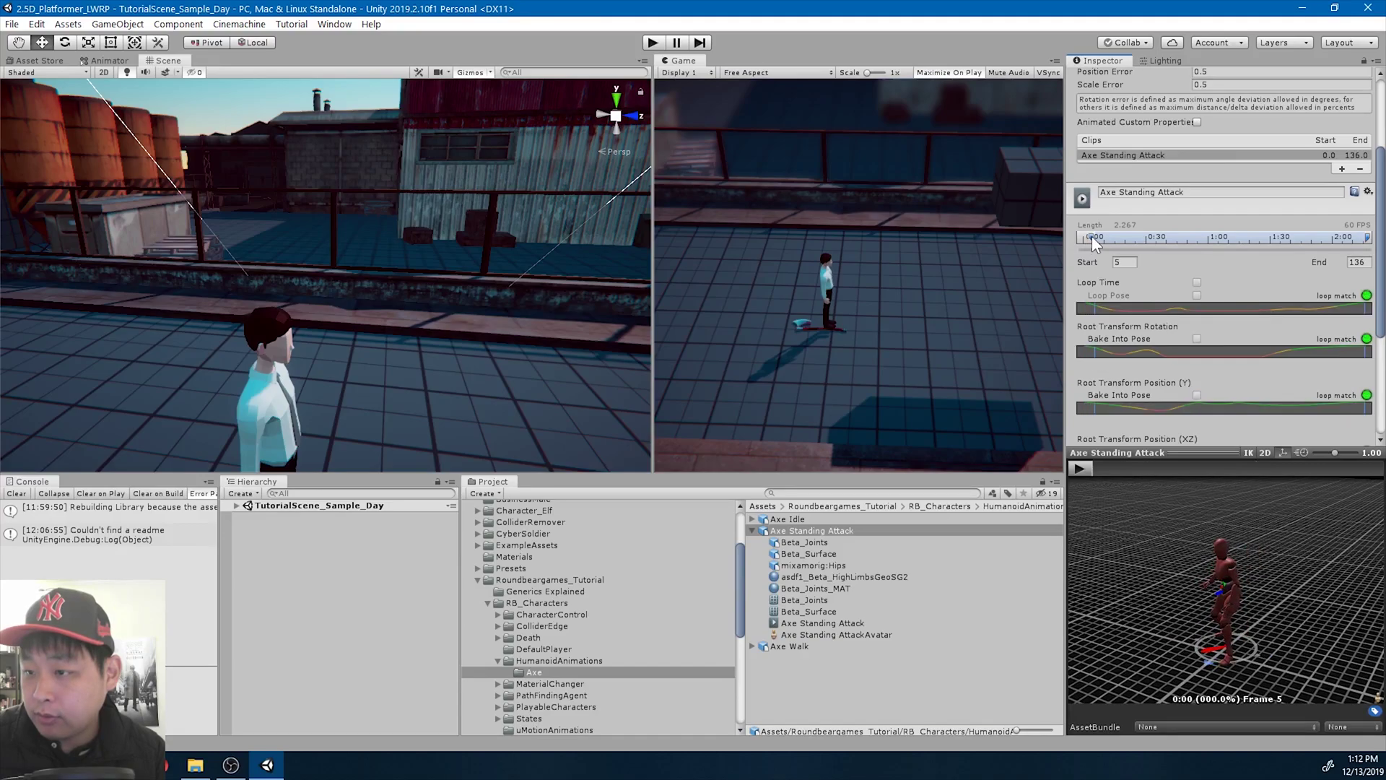
{"action": "left_click", "coordinate": [1080, 467]}
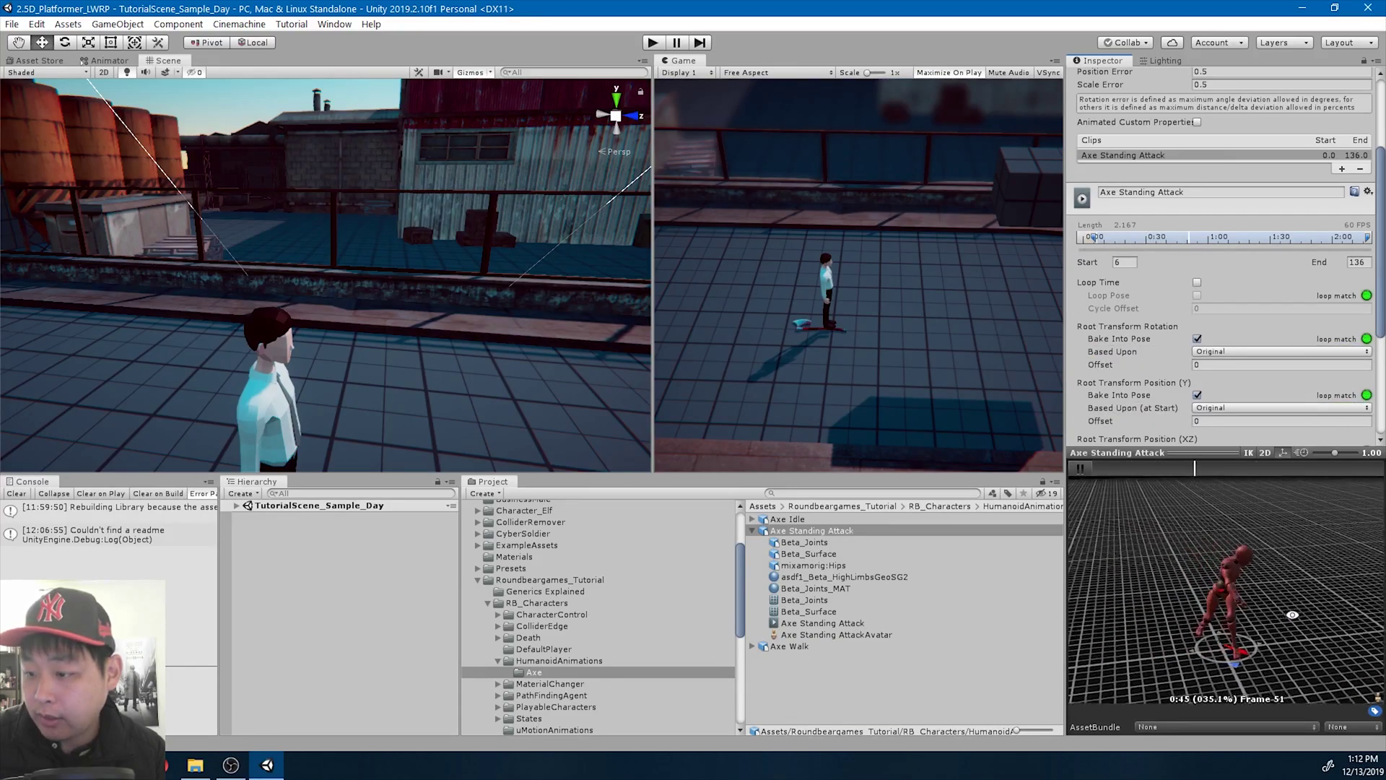
{"action": "mouse_move", "coordinate": [1214, 613]}
{"action": "left_mouse_down"}
{"action": "mouse_move", "coordinate": [1335, 594]}
{"action": "mouse_move", "coordinate": [1256, 582]}
{"action": "left_mouse_up"}
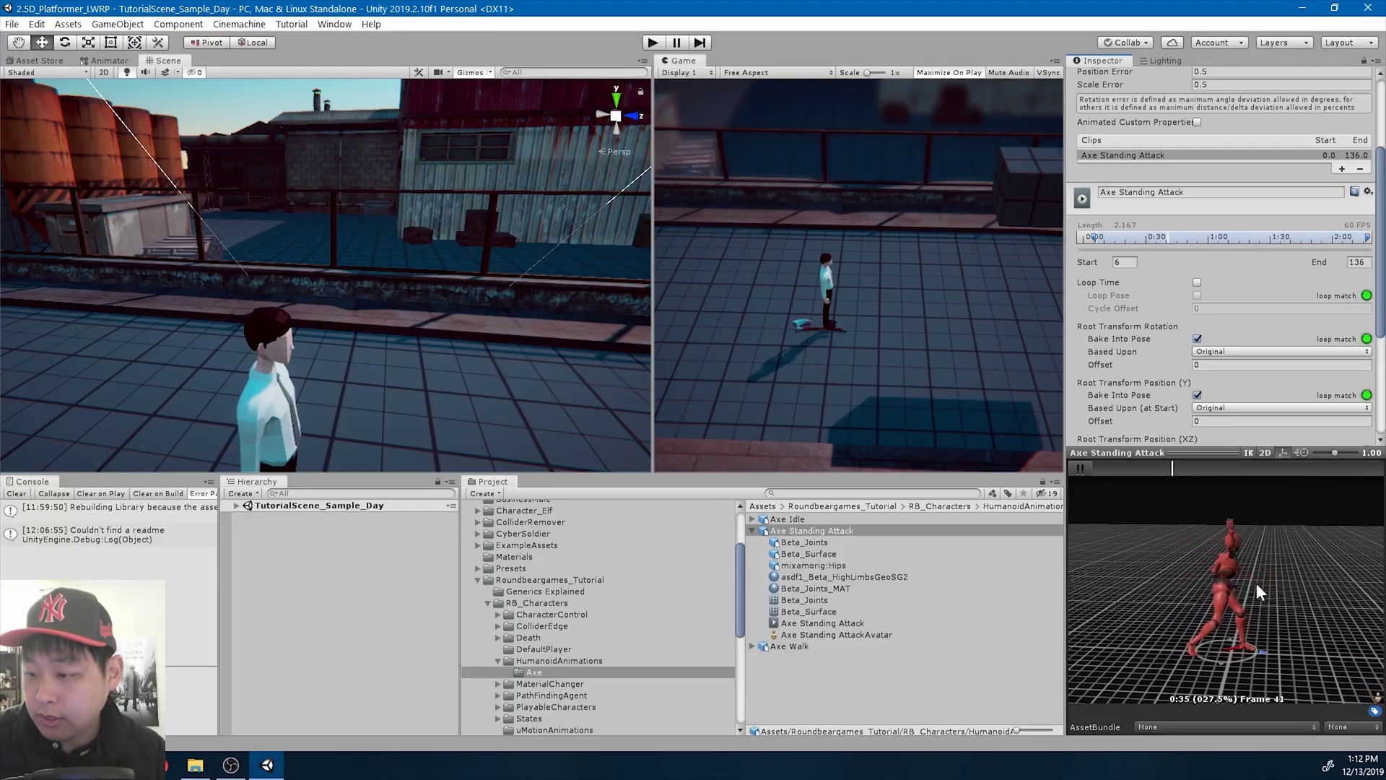
{"action": "left_click", "coordinate": [1082, 469]}
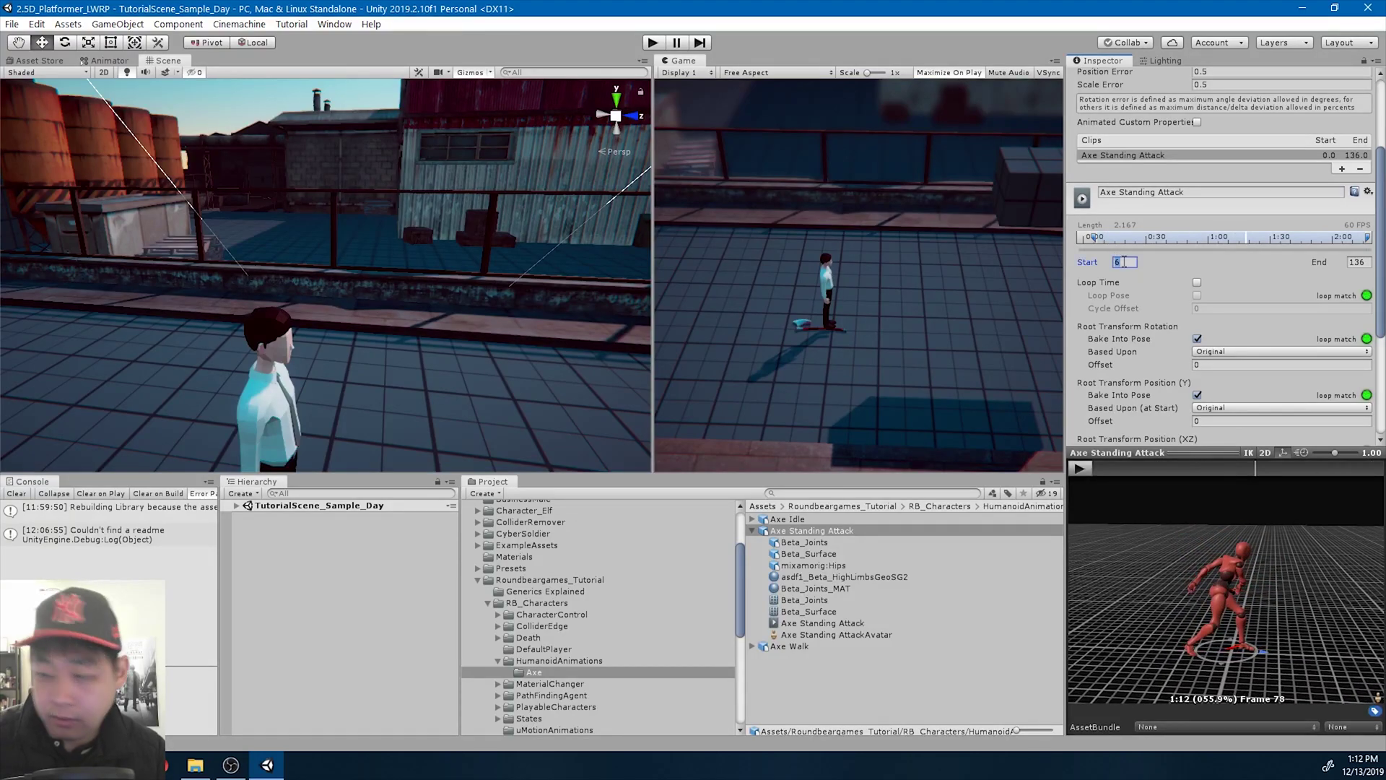
{"action": "key", "text": "BackSpace"}
{"action": "type", "text": "8"}
{"action": "key", "text": "Return"}
{"action": "left_click", "coordinate": [1083, 471]}
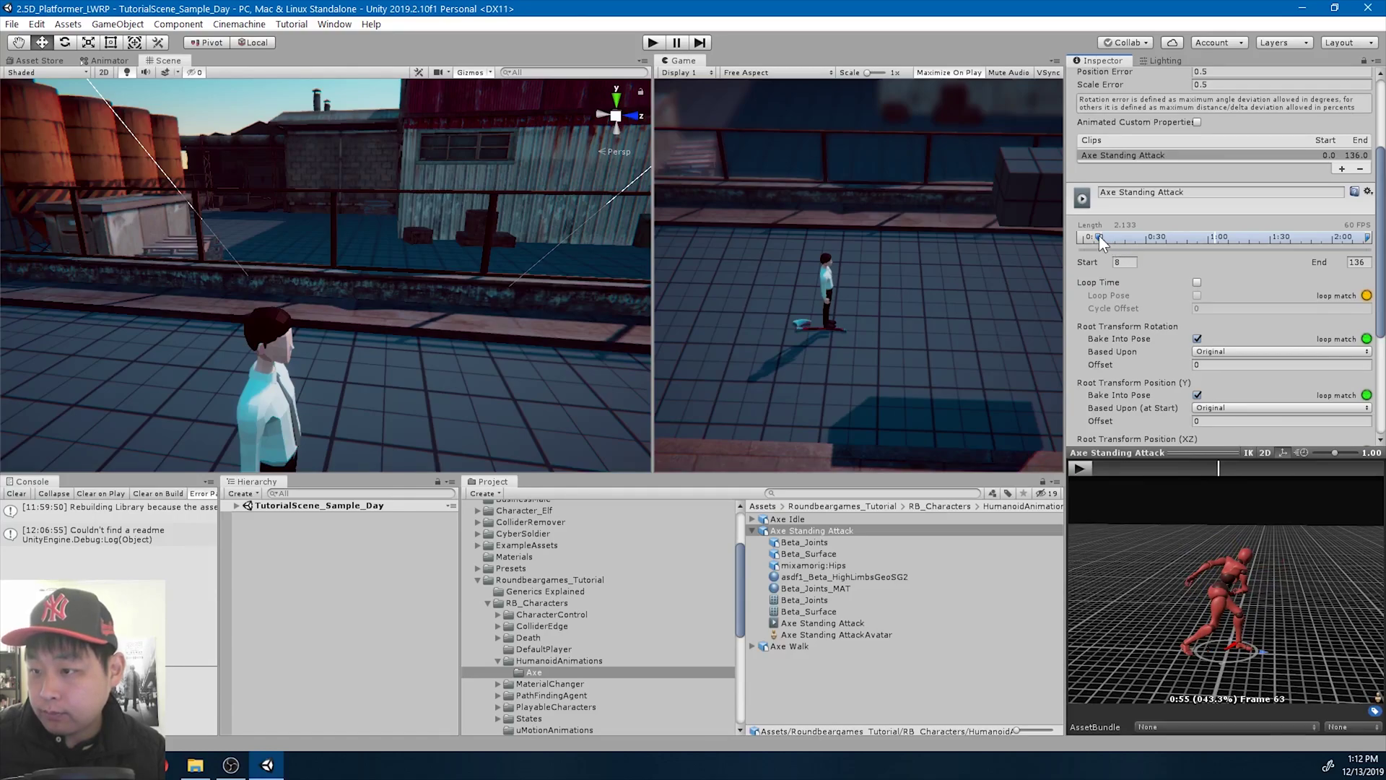
{"action": "left_click_drag", "start_coordinate": [1100, 237], "coordinate": [1117, 234]}
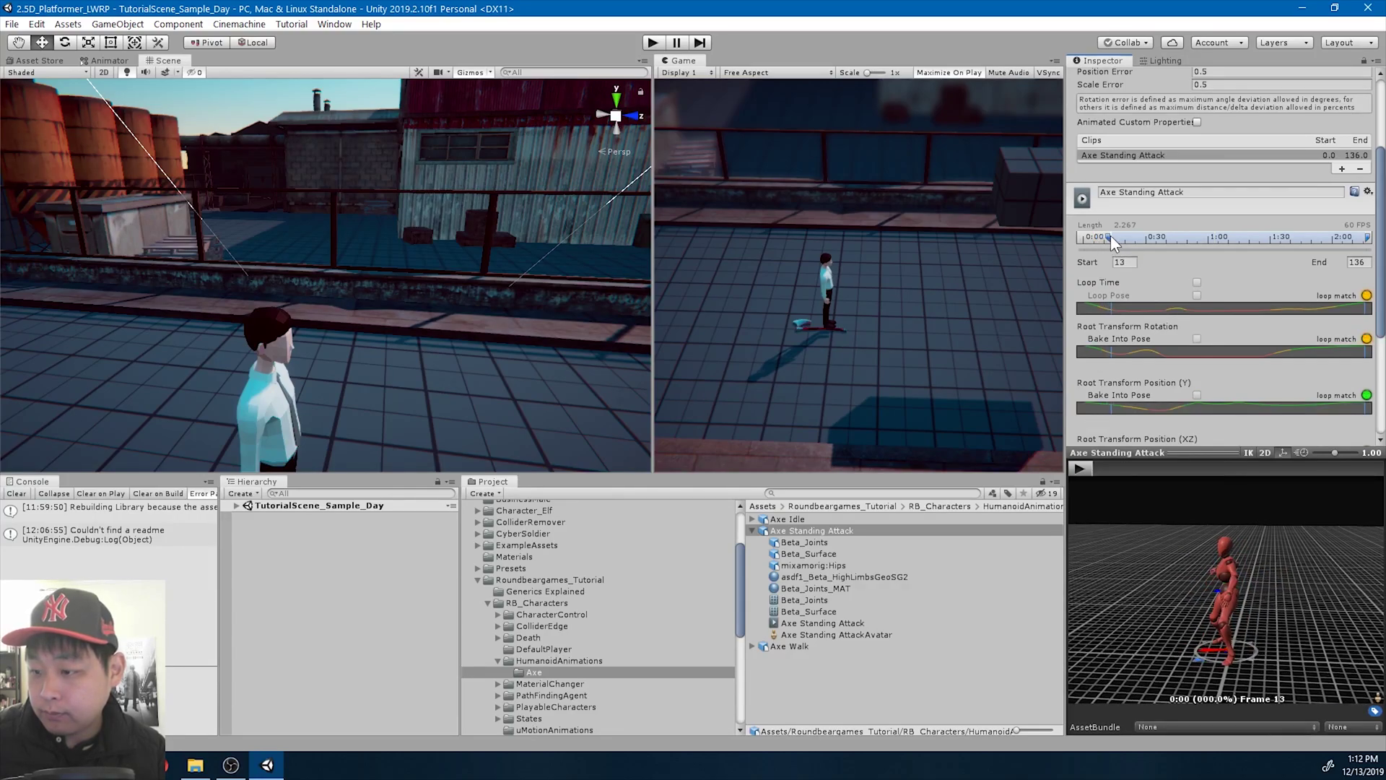
{"action": "left_click", "coordinate": [1088, 468]}
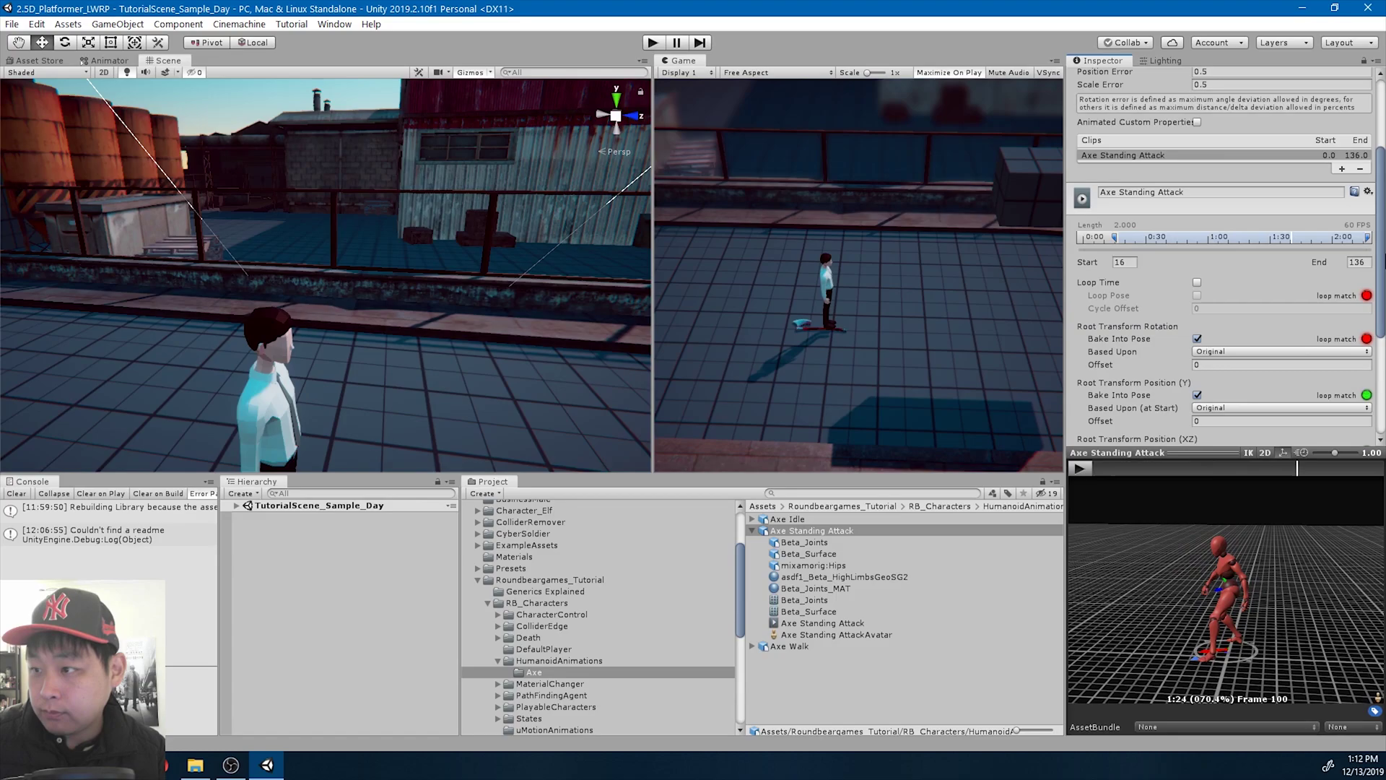
Trim the clip end to 88, bake root rotation and Y position, and apply
{"action": "mouse_move", "coordinate": [1370, 238]}
{"action": "left_mouse_down"}
{"action": "mouse_move", "coordinate": [1217, 238]}
{"action": "mouse_move", "coordinate": [1271, 235]}
{"action": "left_mouse_up"}
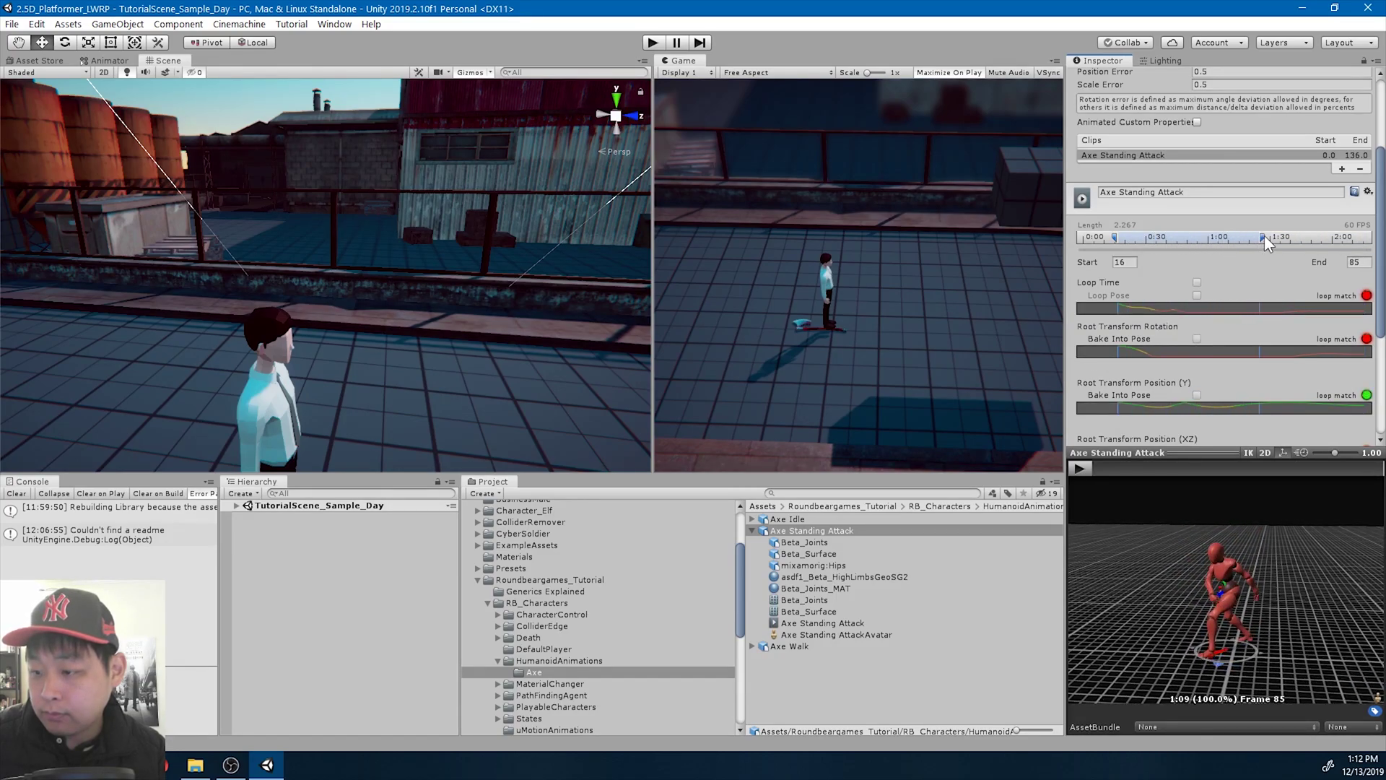
{"action": "left_click", "coordinate": [1196, 337]}
{"action": "left_click", "coordinate": [1198, 394]}
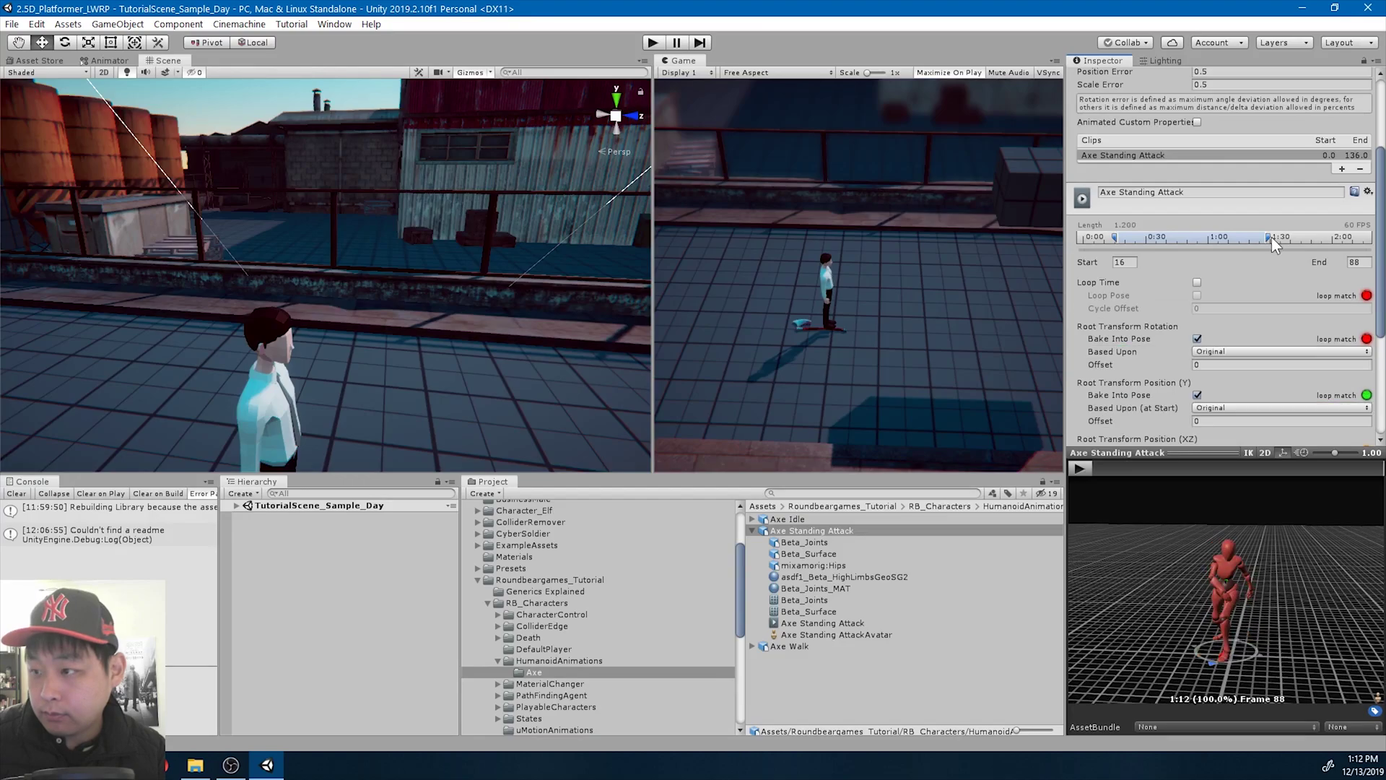
{"action": "scroll", "coordinate": [1366, 404], "scroll_direction": "down", "scroll_amount": 3}
{"action": "left_click", "coordinate": [1356, 434]}
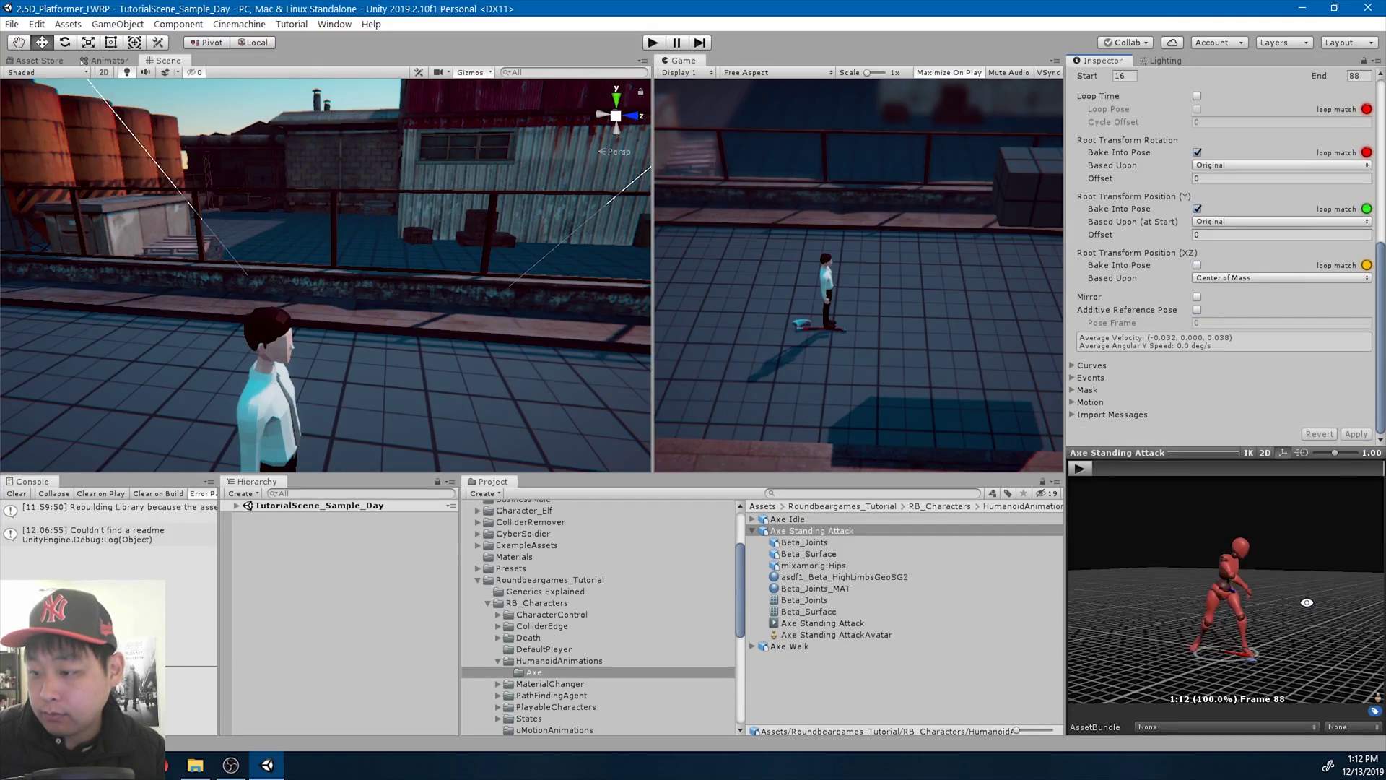
{"action": "left_click", "coordinate": [1079, 468]}
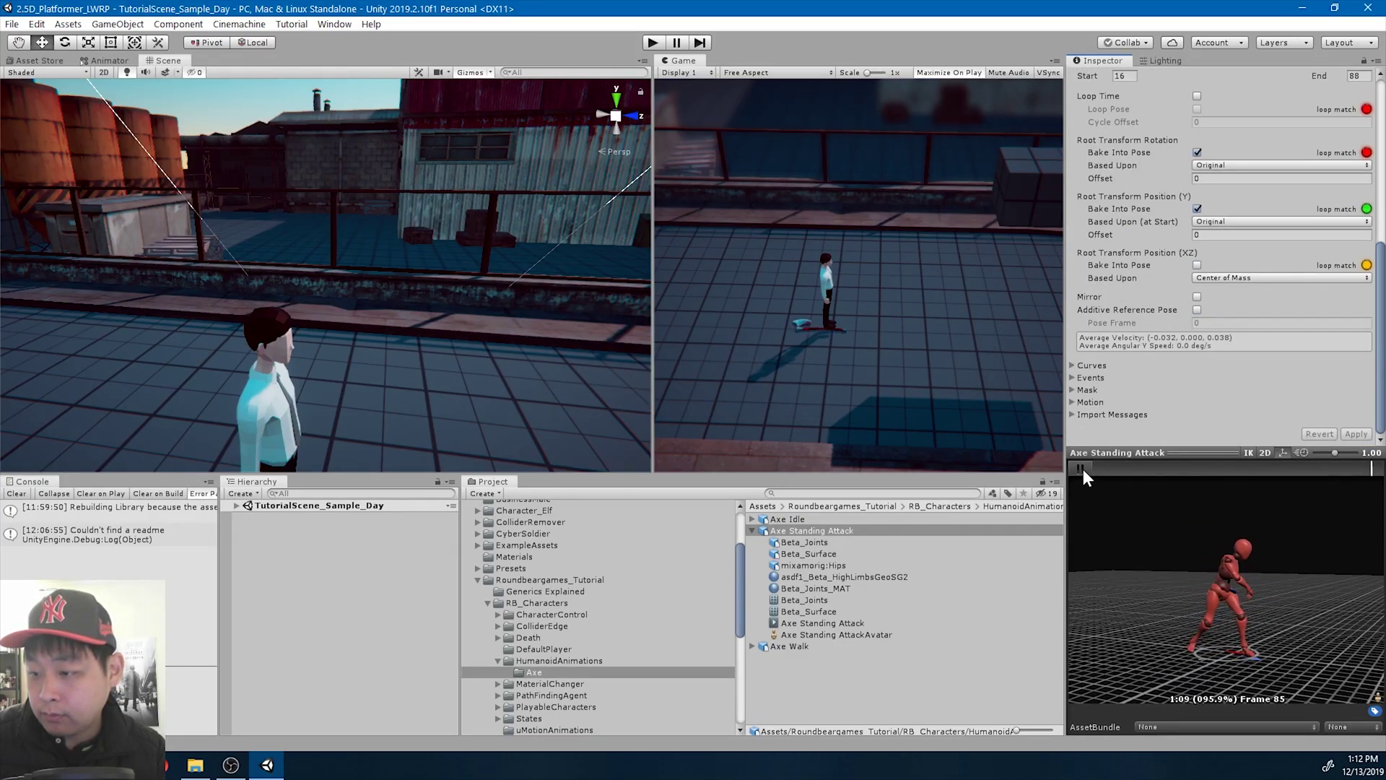
{"action": "left_click", "coordinate": [1084, 468]}
{"action": "scroll", "coordinate": [1119, 219], "scroll_direction": "up", "scroll_amount": 5}
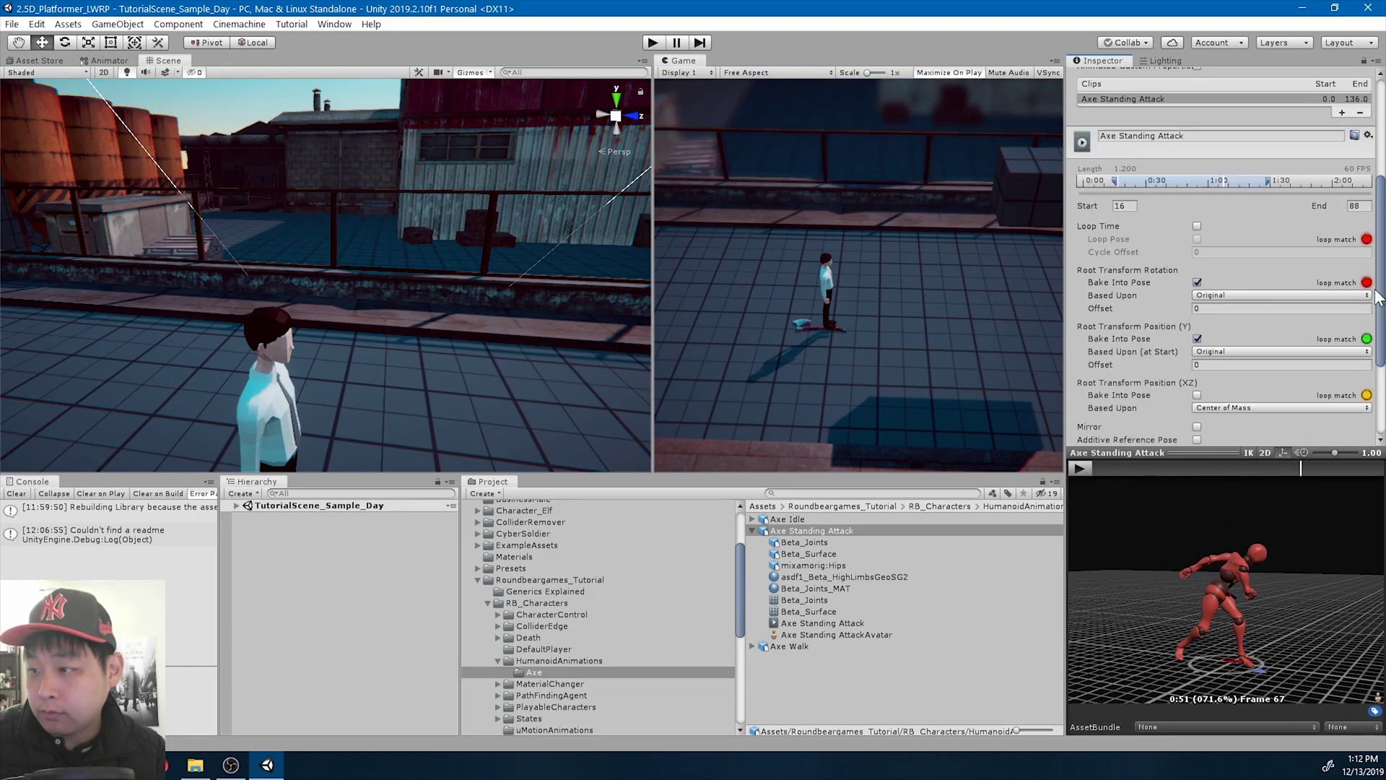
Nudge the start to frame 12, apply, then select the BusinessMale character object
{"action": "left_click_drag", "start_coordinate": [1110, 313], "coordinate": [1104, 312]}
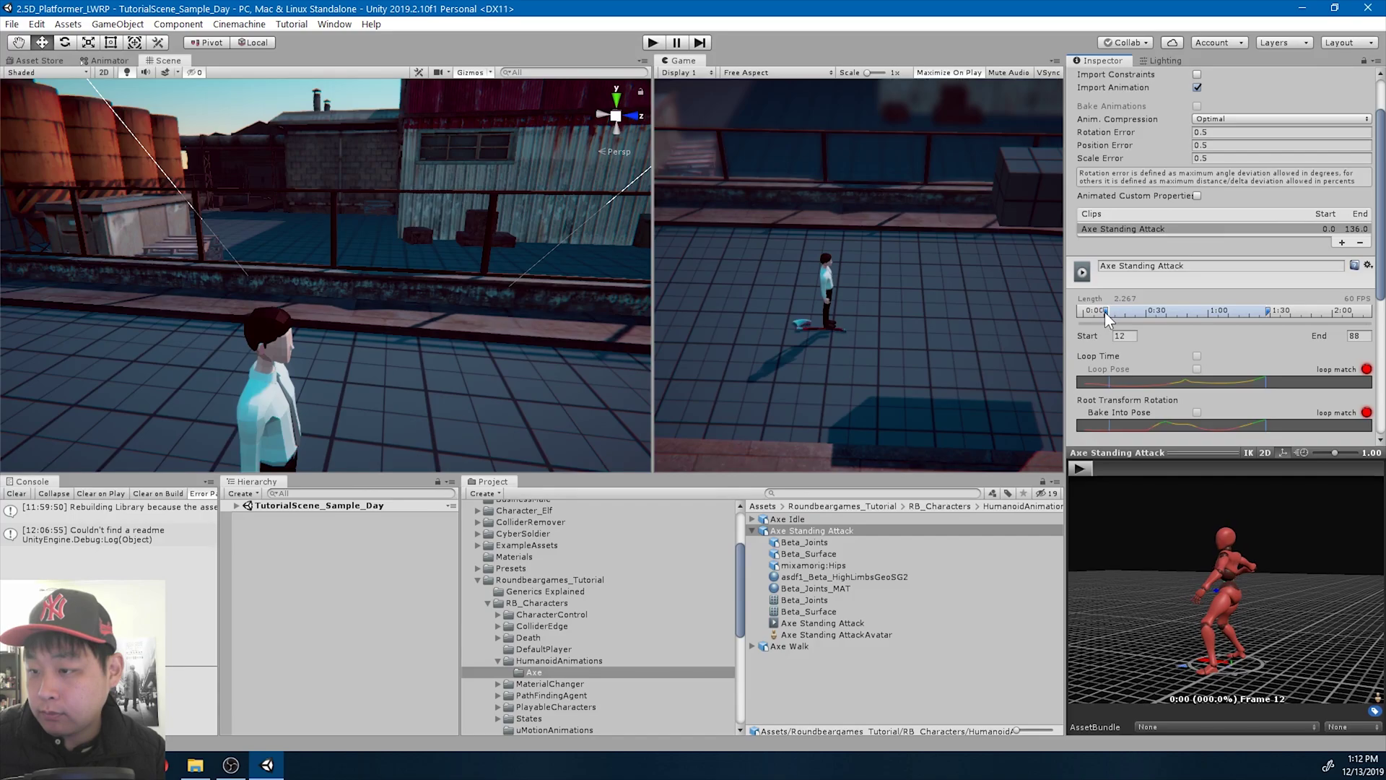
{"action": "left_click", "coordinate": [1083, 469]}
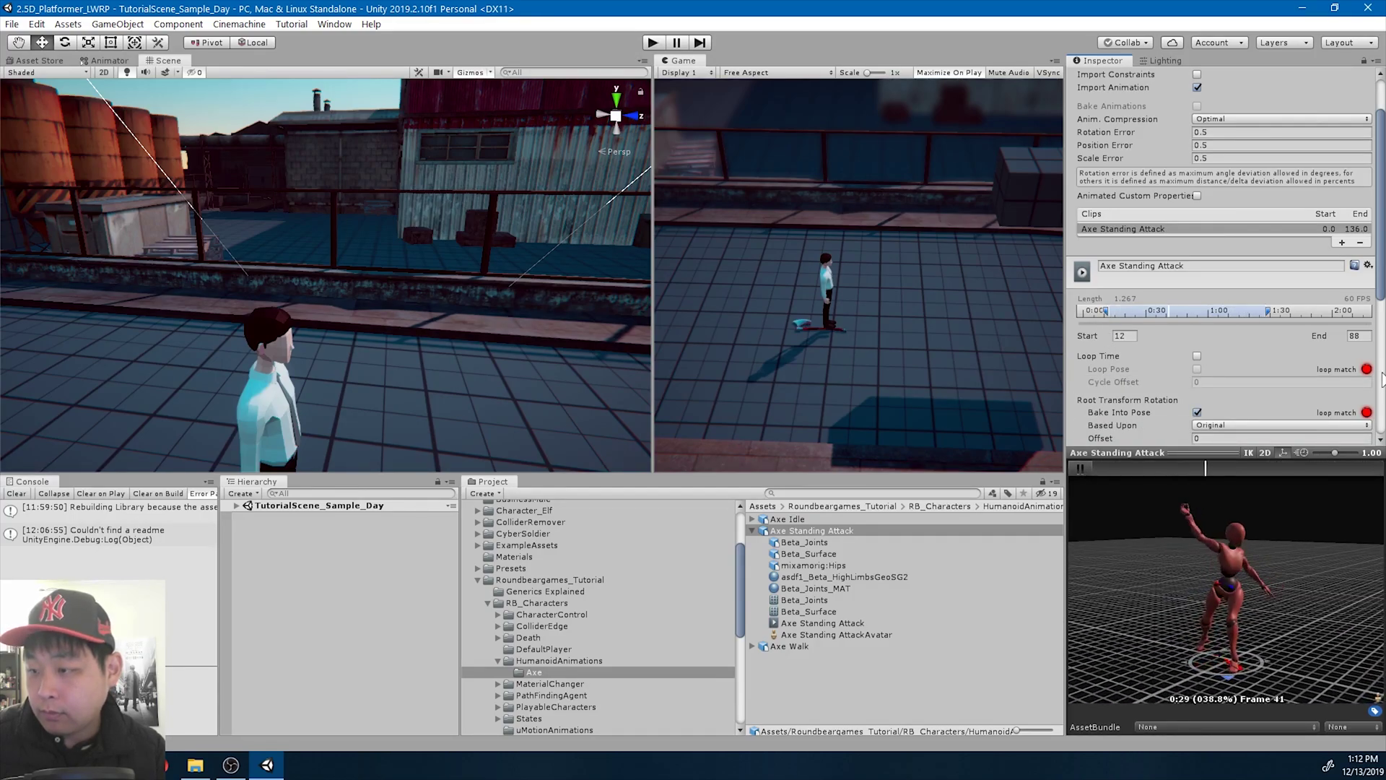
{"action": "scroll", "coordinate": [1301, 325], "scroll_direction": "down", "scroll_amount": 5}
{"action": "left_click", "coordinate": [1346, 438]}
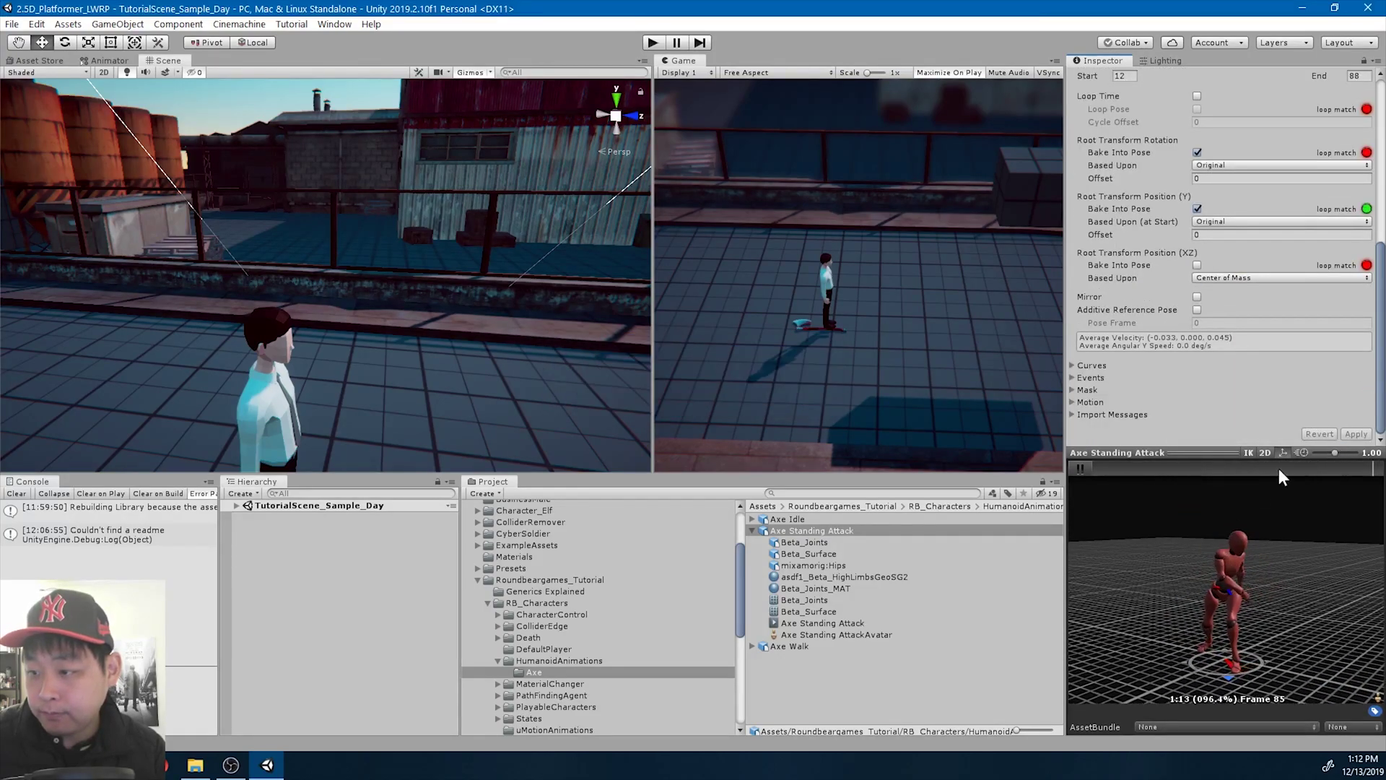
{"action": "left_click", "coordinate": [237, 506]}
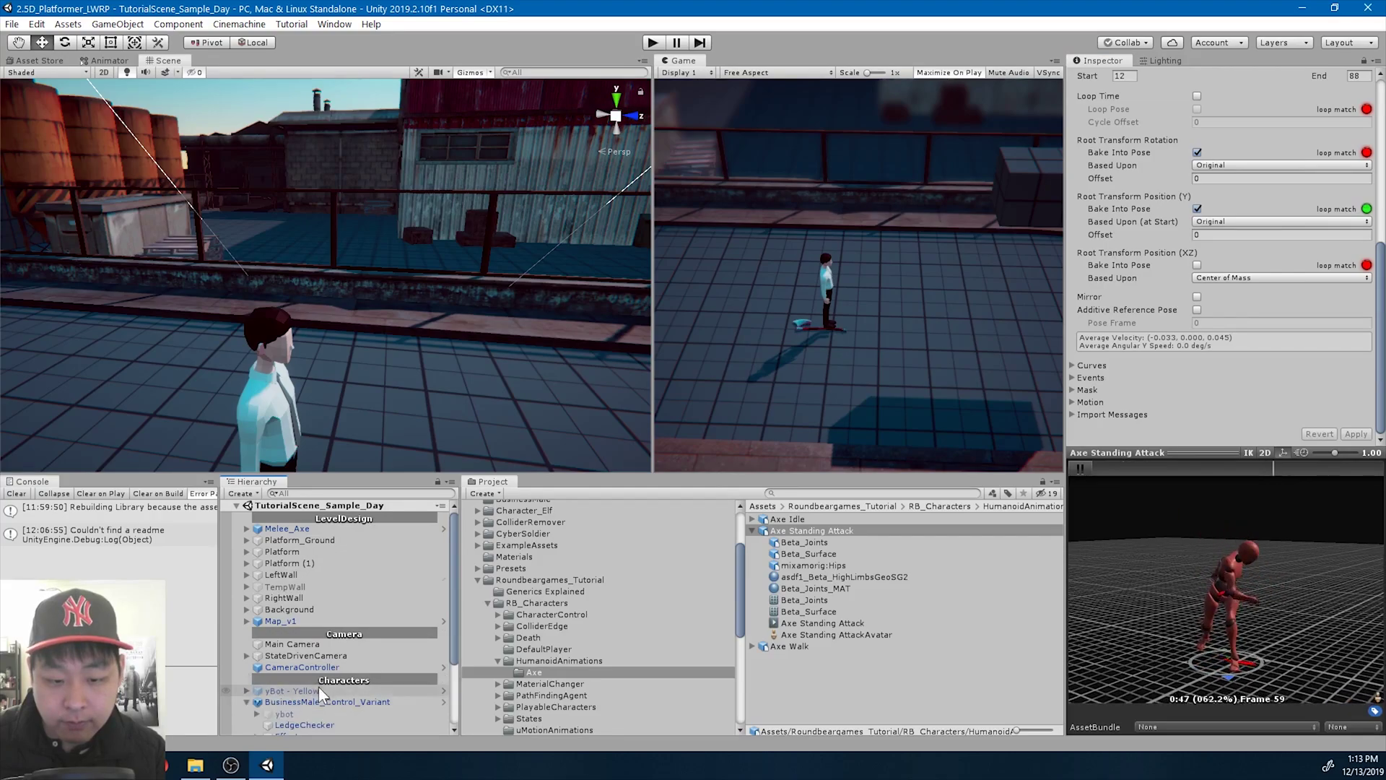
{"action": "scroll", "coordinate": [319, 693], "scroll_direction": "down", "scroll_amount": 2}
{"action": "left_click", "coordinate": [315, 716]}
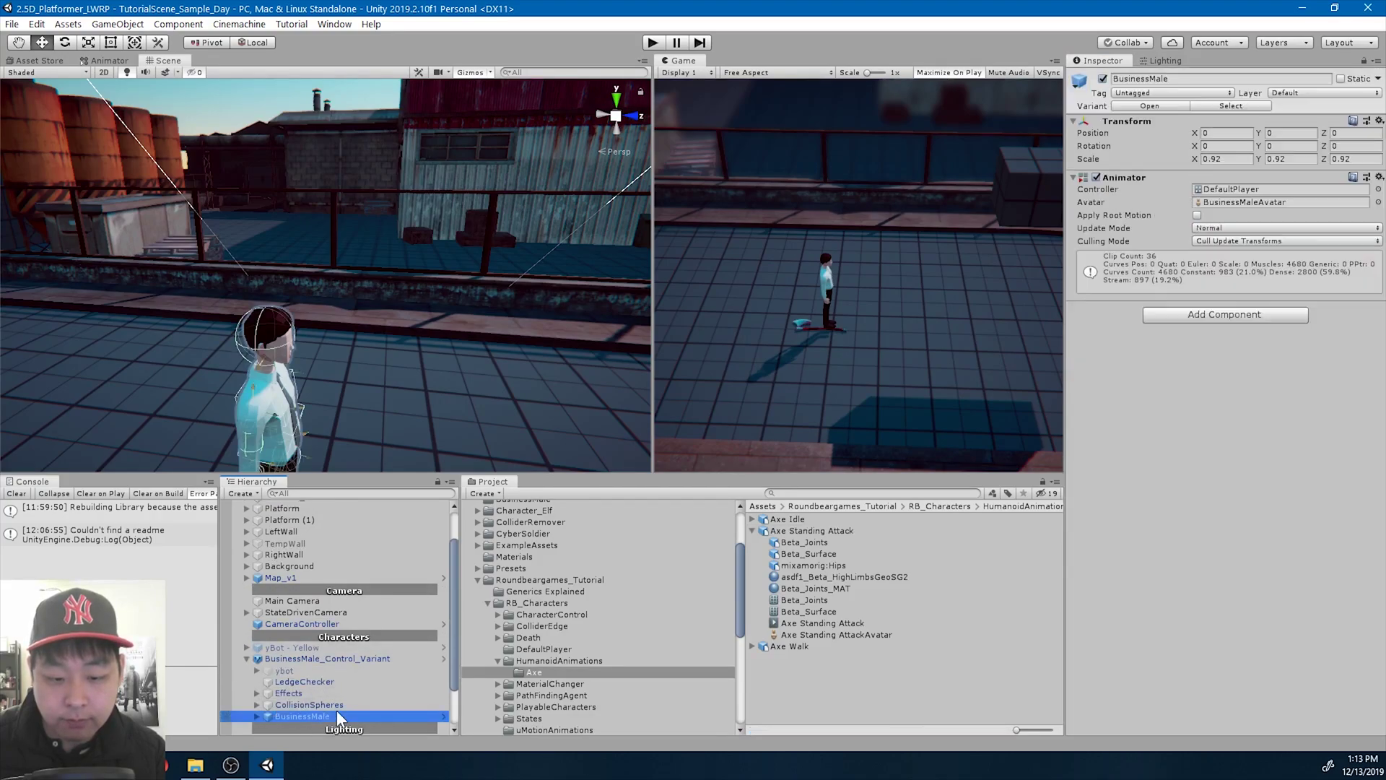
Drag the Axe Standing Attack clip into the DefaultPlayer Base Layer graph as a new state
{"action": "left_click", "coordinate": [106, 63]}
{"action": "mouse_move", "coordinate": [490, 289]}
{"action": "middle_mouse_down"}
{"action": "mouse_move", "coordinate": [441, 391]}
{"action": "mouse_move", "coordinate": [394, 357]}
{"action": "middle_mouse_up"}
{"action": "left_click", "coordinate": [822, 532]}
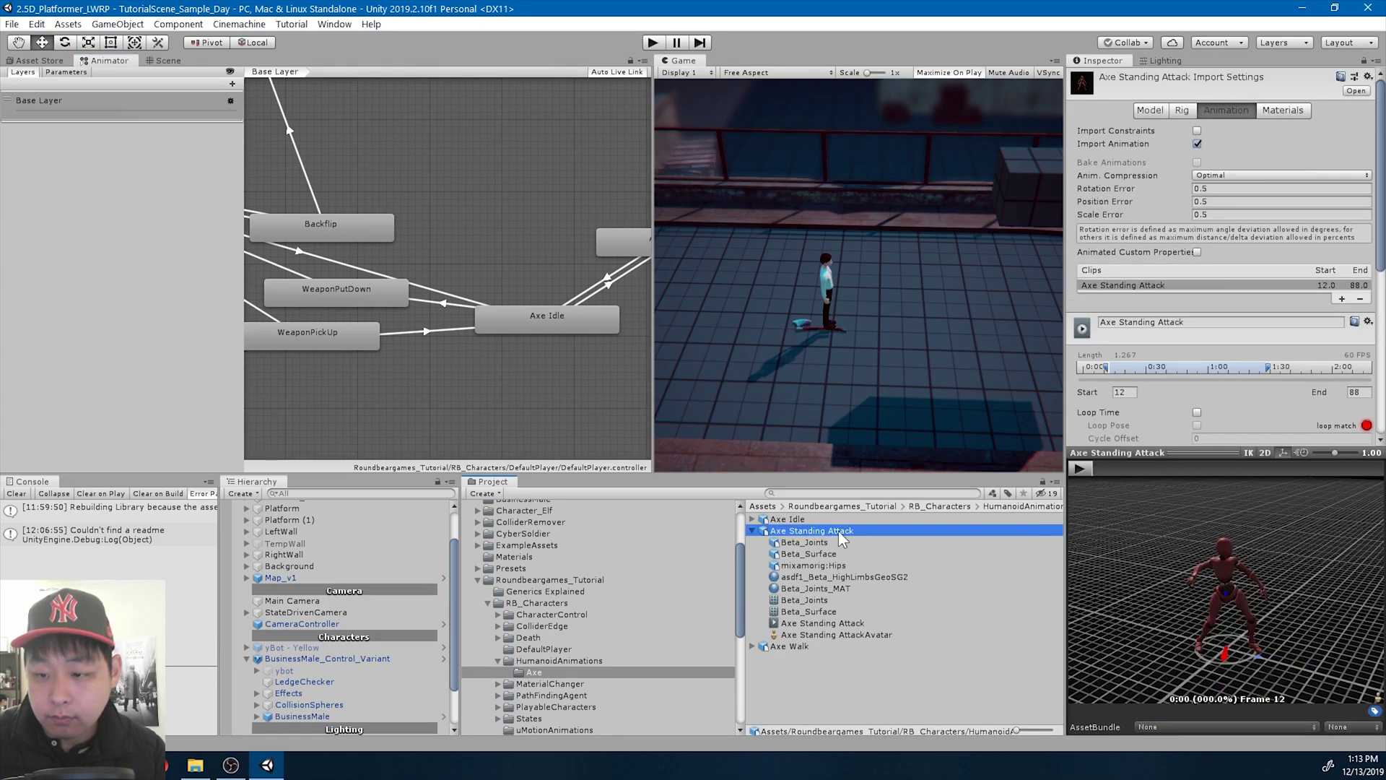
{"action": "left_click_drag", "start_coordinate": [464, 219], "coordinate": [483, 224]}
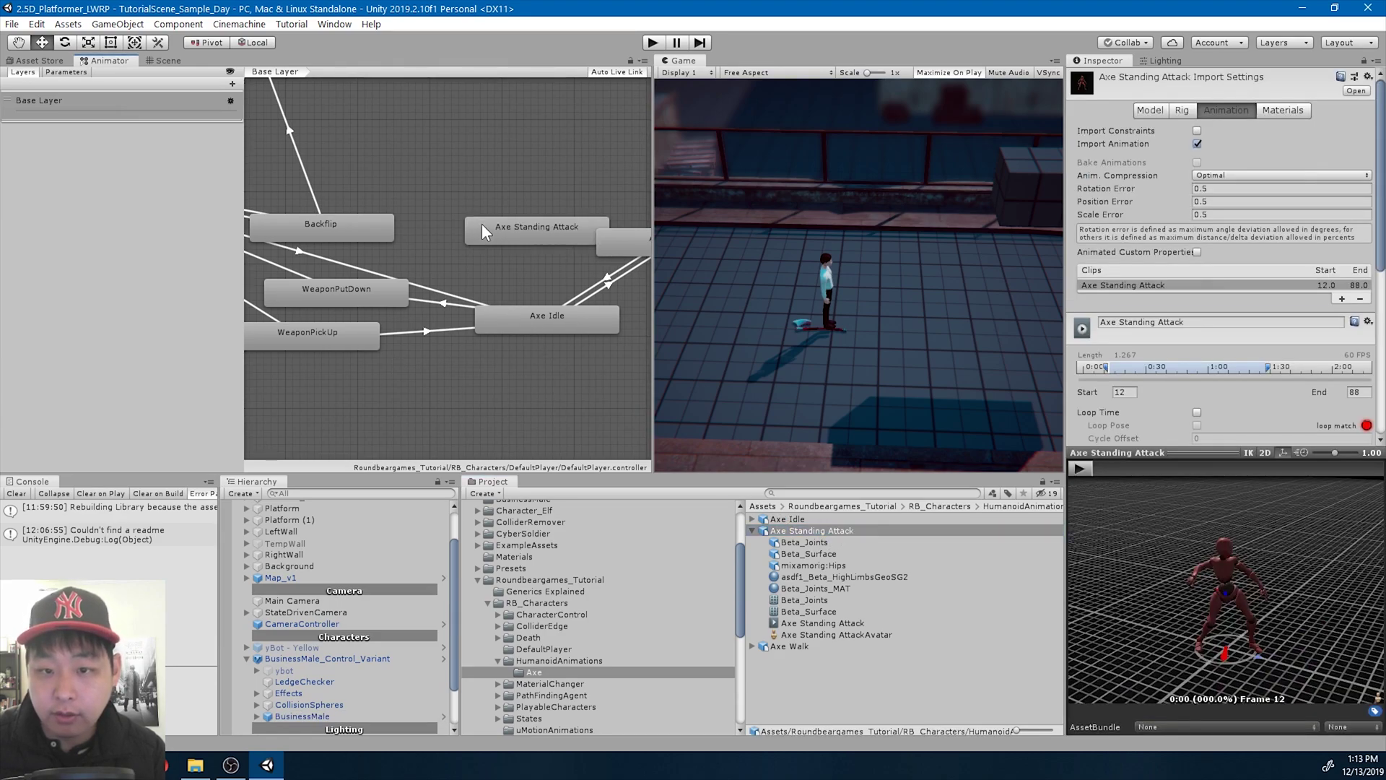
{"action": "left_click_drag", "start_coordinate": [654, 361], "coordinate": [685, 361]}
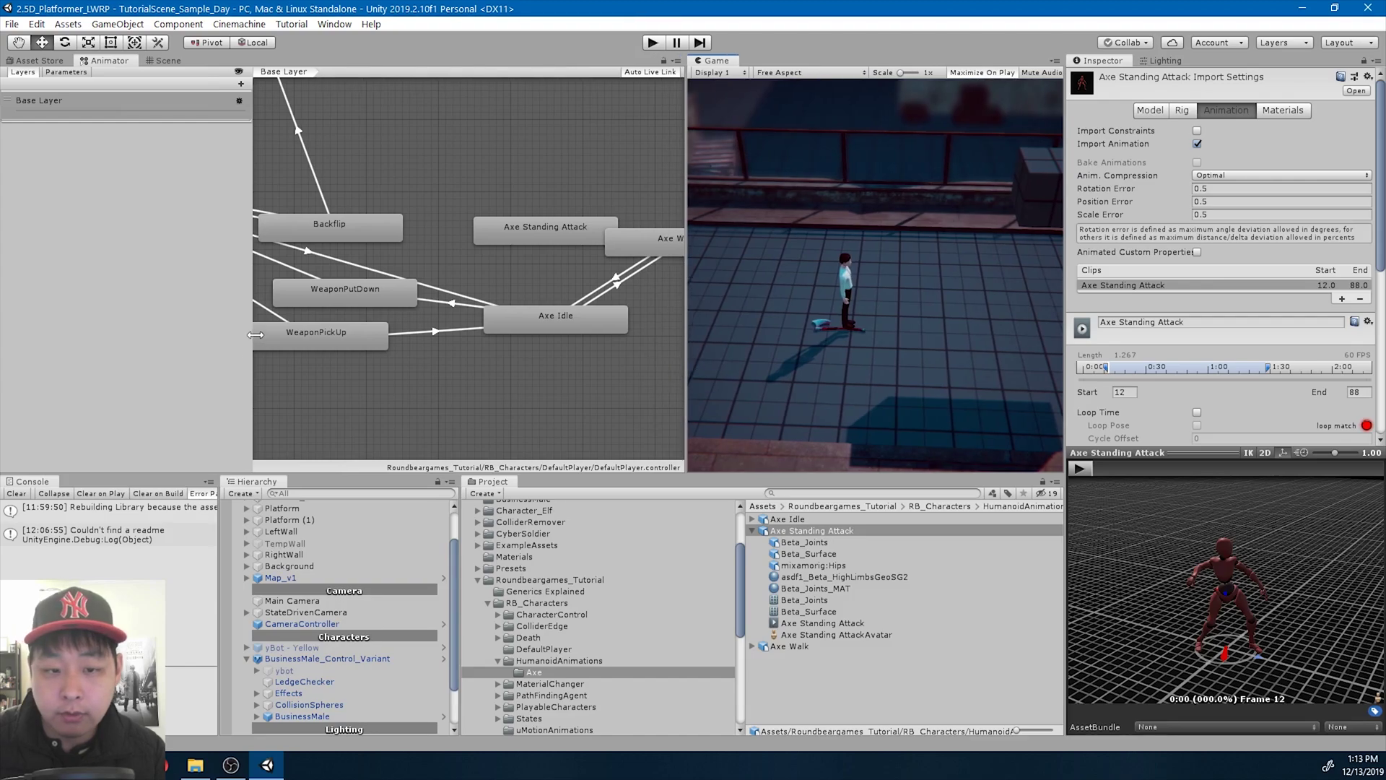
{"action": "left_click_drag", "start_coordinate": [244, 347], "coordinate": [172, 346]}
Create an Axe sub-state machine and move Axe Idle, Axe Standing Attack and Axe Walk into it
{"action": "right_click", "coordinate": [348, 310]}
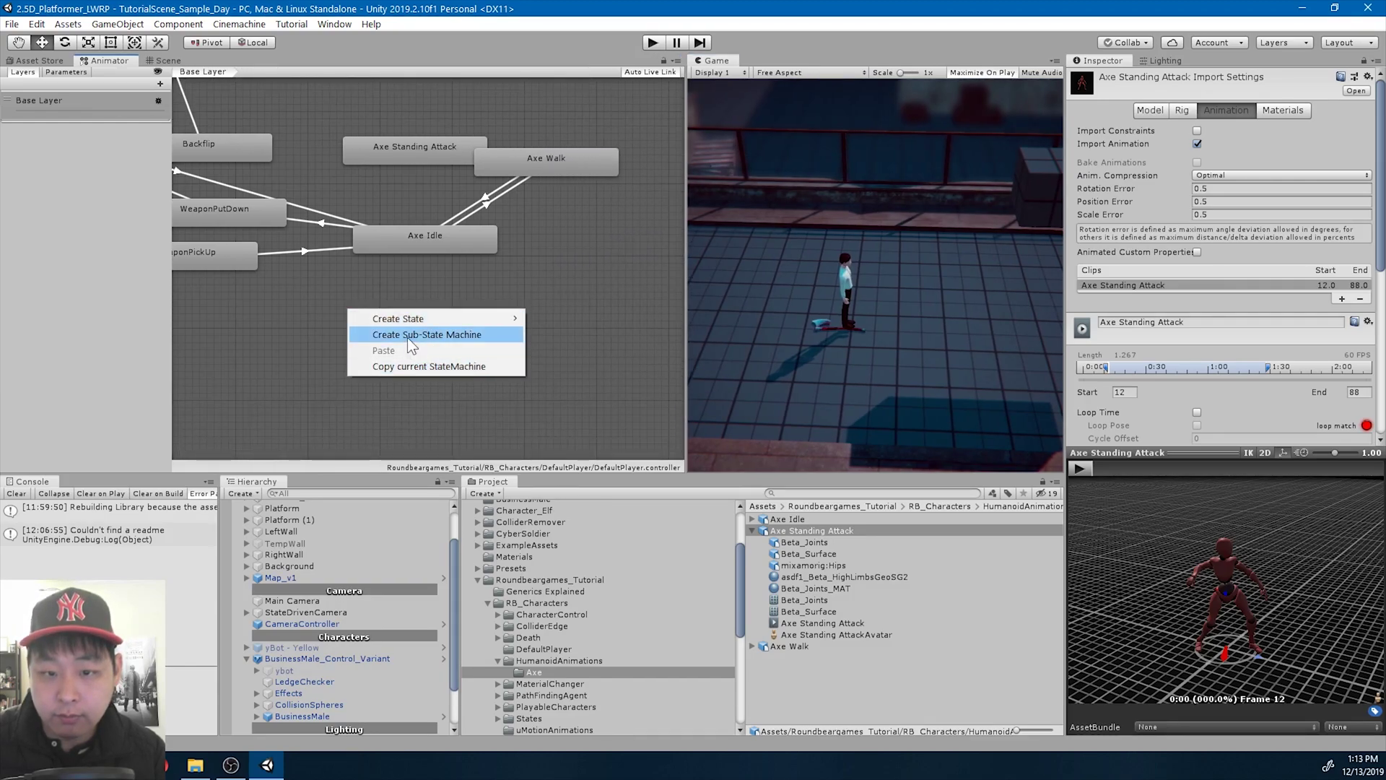
{"action": "left_click", "coordinate": [409, 335]}
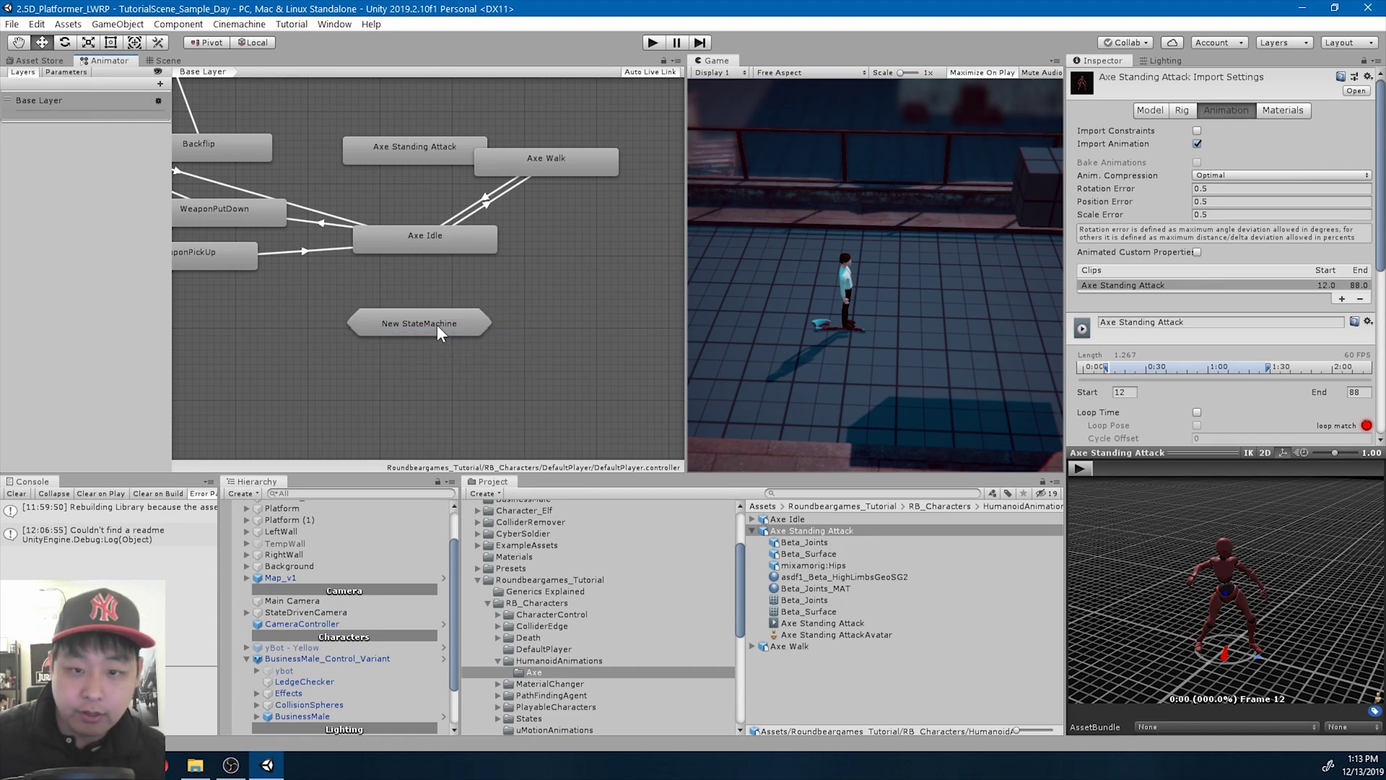
{"action": "left_click", "coordinate": [437, 324]}
{"action": "left_click", "coordinate": [1187, 78]}
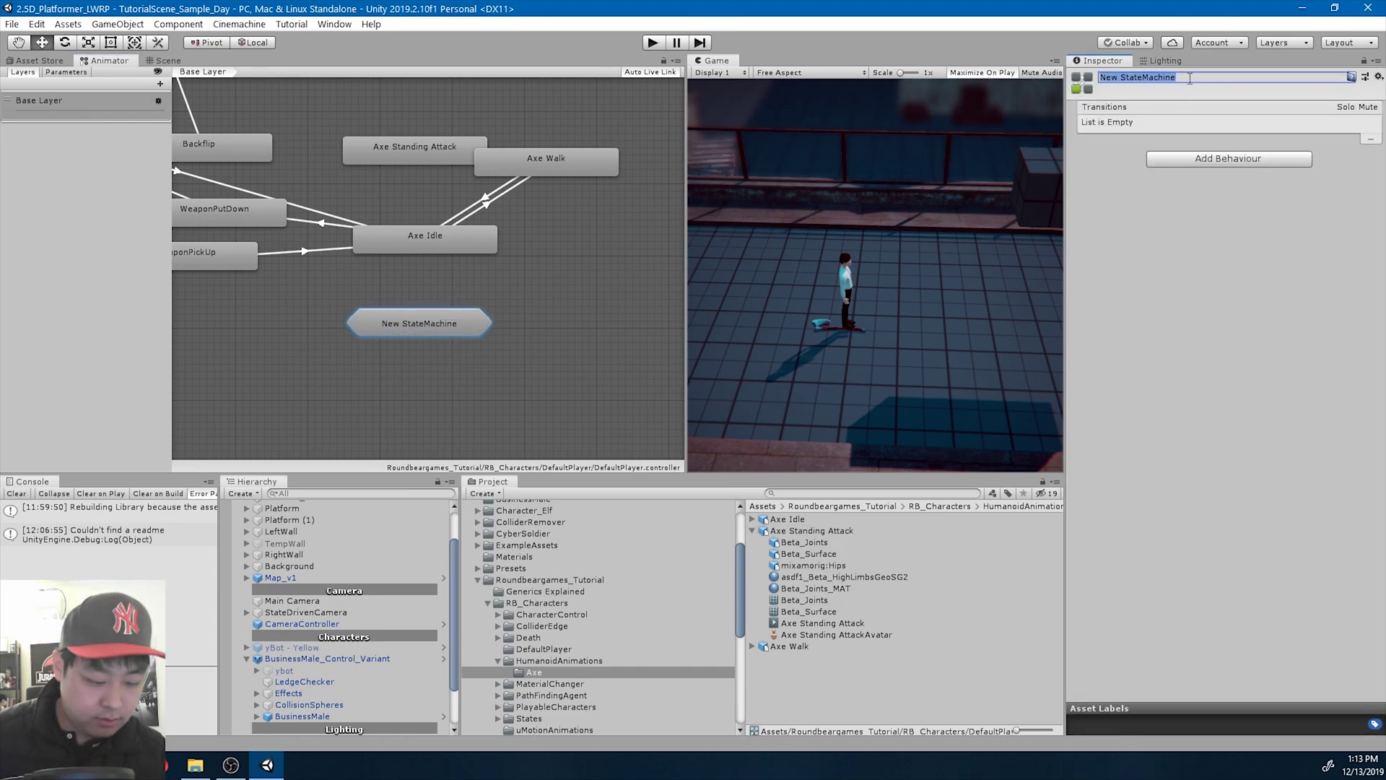
{"action": "type", "text": "Axe"}
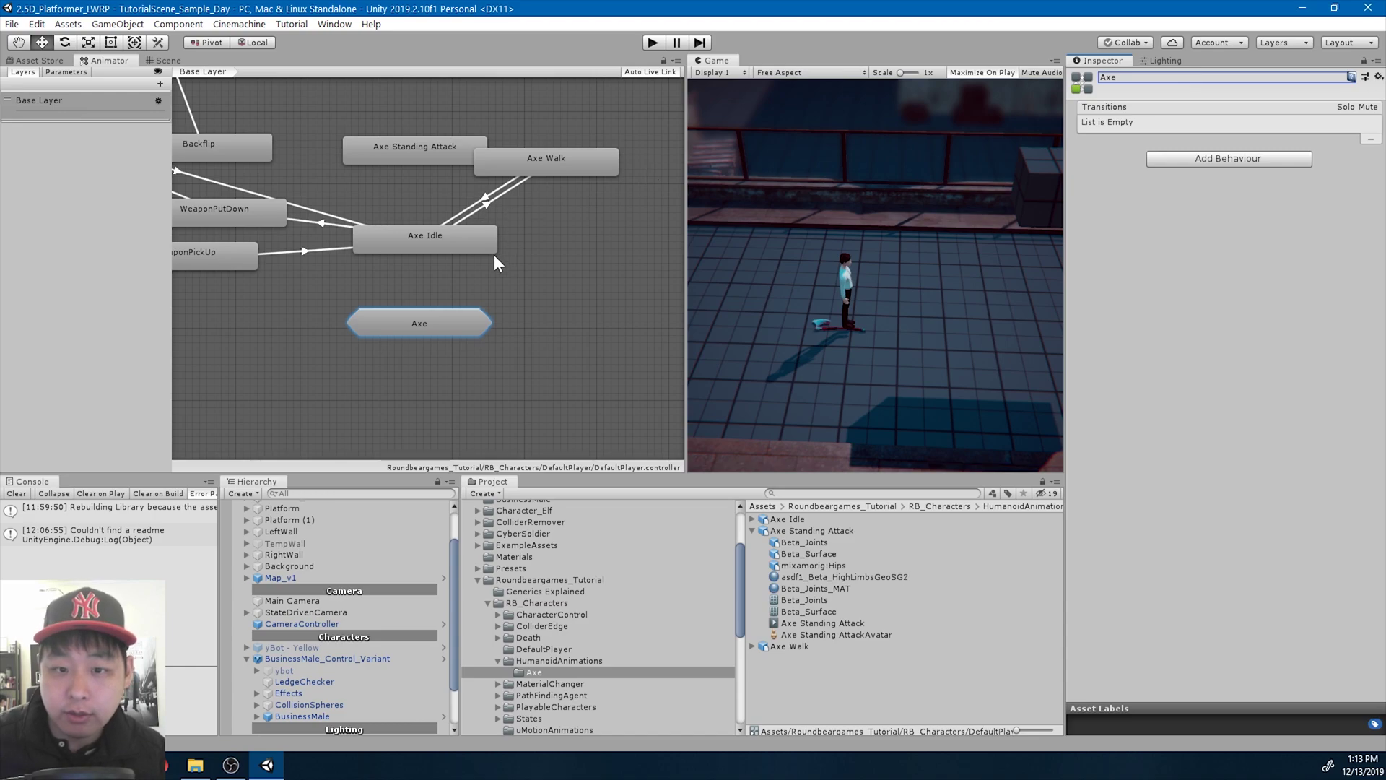
{"action": "left_click_drag", "start_coordinate": [454, 235], "coordinate": [434, 321]}
{"action": "left_click_drag", "start_coordinate": [426, 142], "coordinate": [419, 319]}
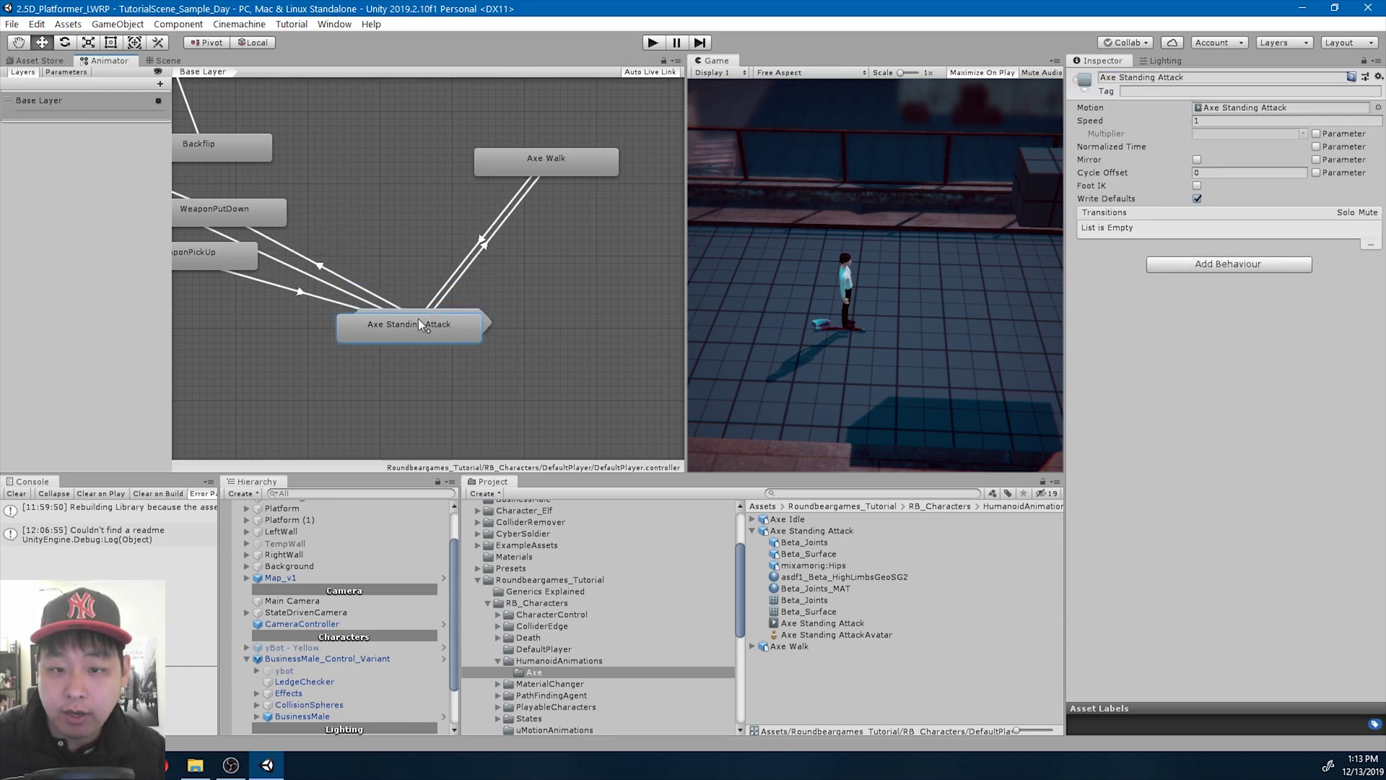
{"action": "left_click_drag", "start_coordinate": [561, 157], "coordinate": [426, 315]}
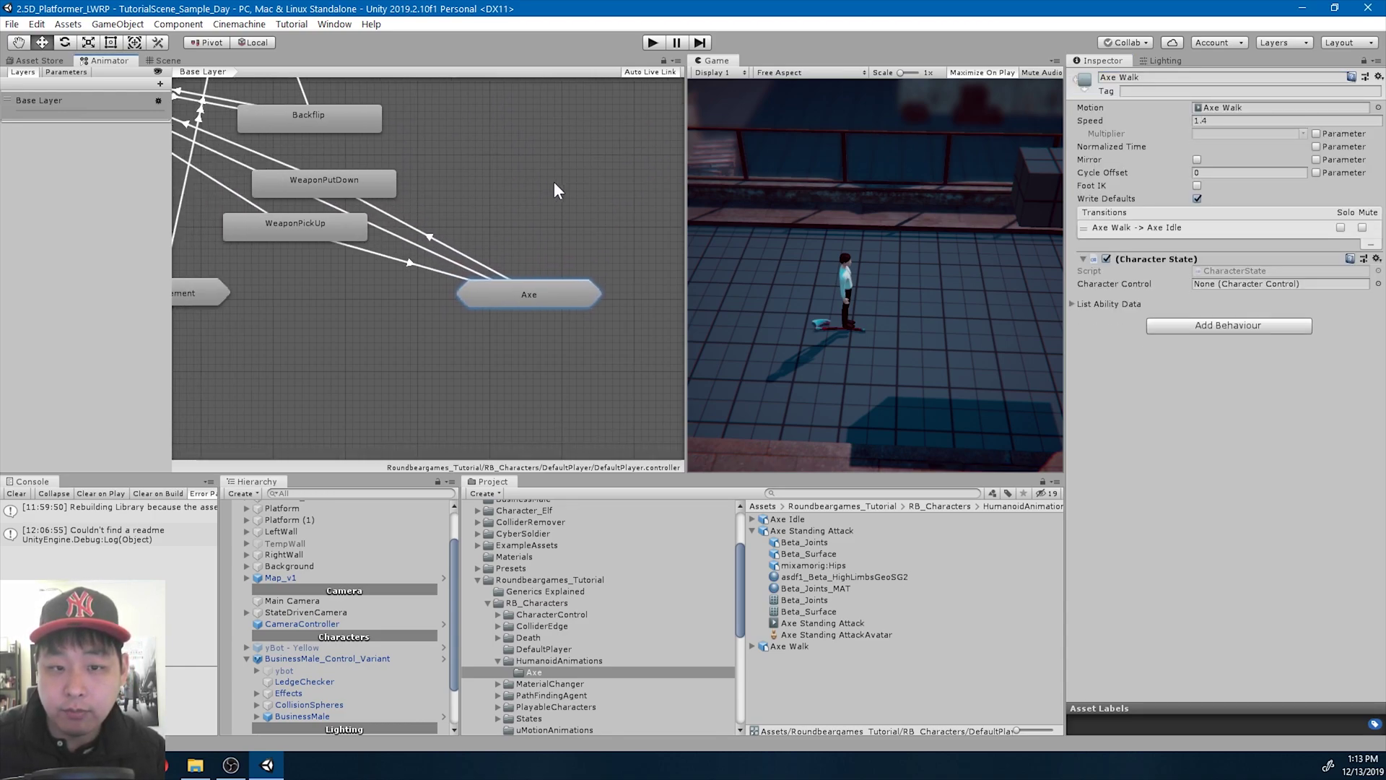
Inside Axe, place Axe Idle, Entry and the Base Layer link at the top
{"action": "middle_click_drag", "start_coordinate": [436, 294], "coordinate": [537, 293]}
{"action": "left_click_drag", "start_coordinate": [536, 292], "coordinate": [512, 220]}
{"action": "double_click", "coordinate": [510, 221]}
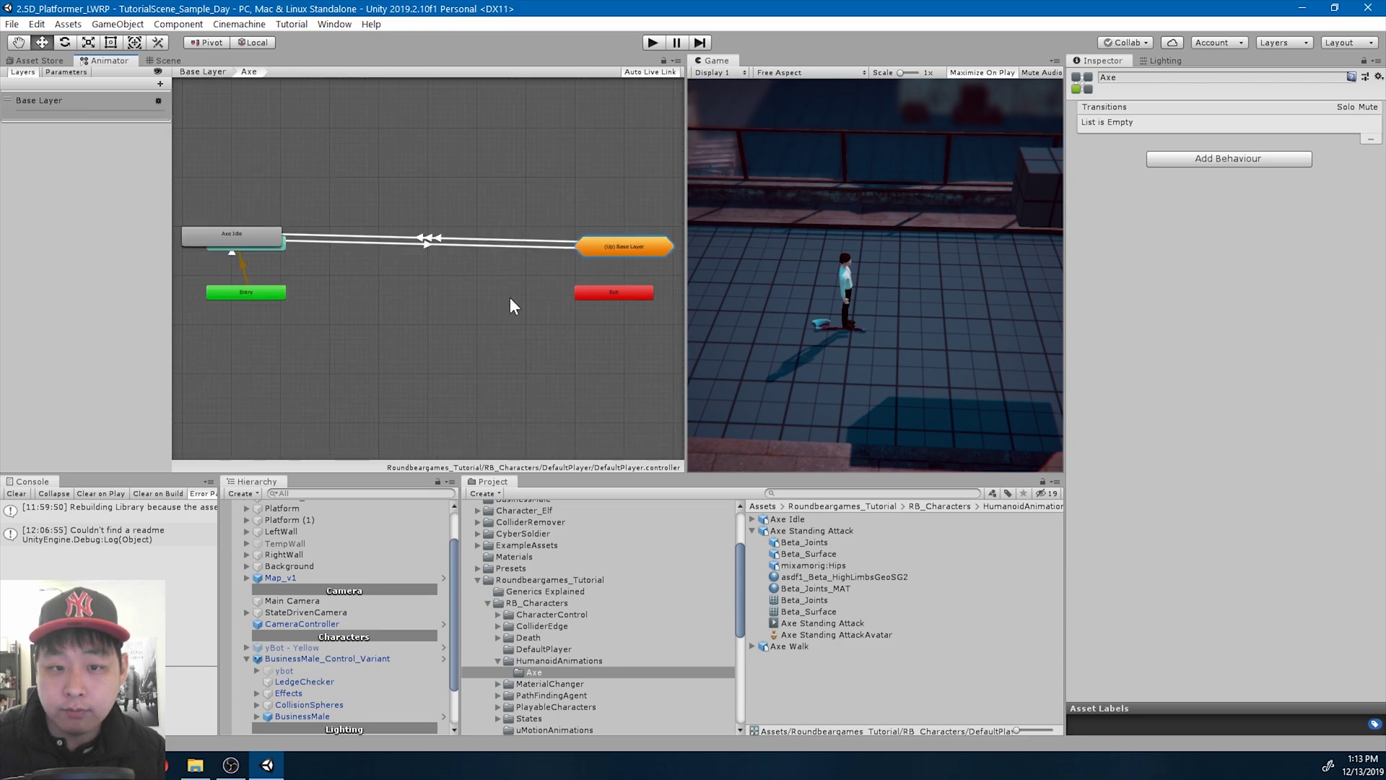
{"action": "mouse_move", "coordinate": [325, 244]}
{"action": "left_mouse_down"}
{"action": "mouse_move", "coordinate": [333, 176]}
{"action": "mouse_move", "coordinate": [329, 190]}
{"action": "left_mouse_up"}
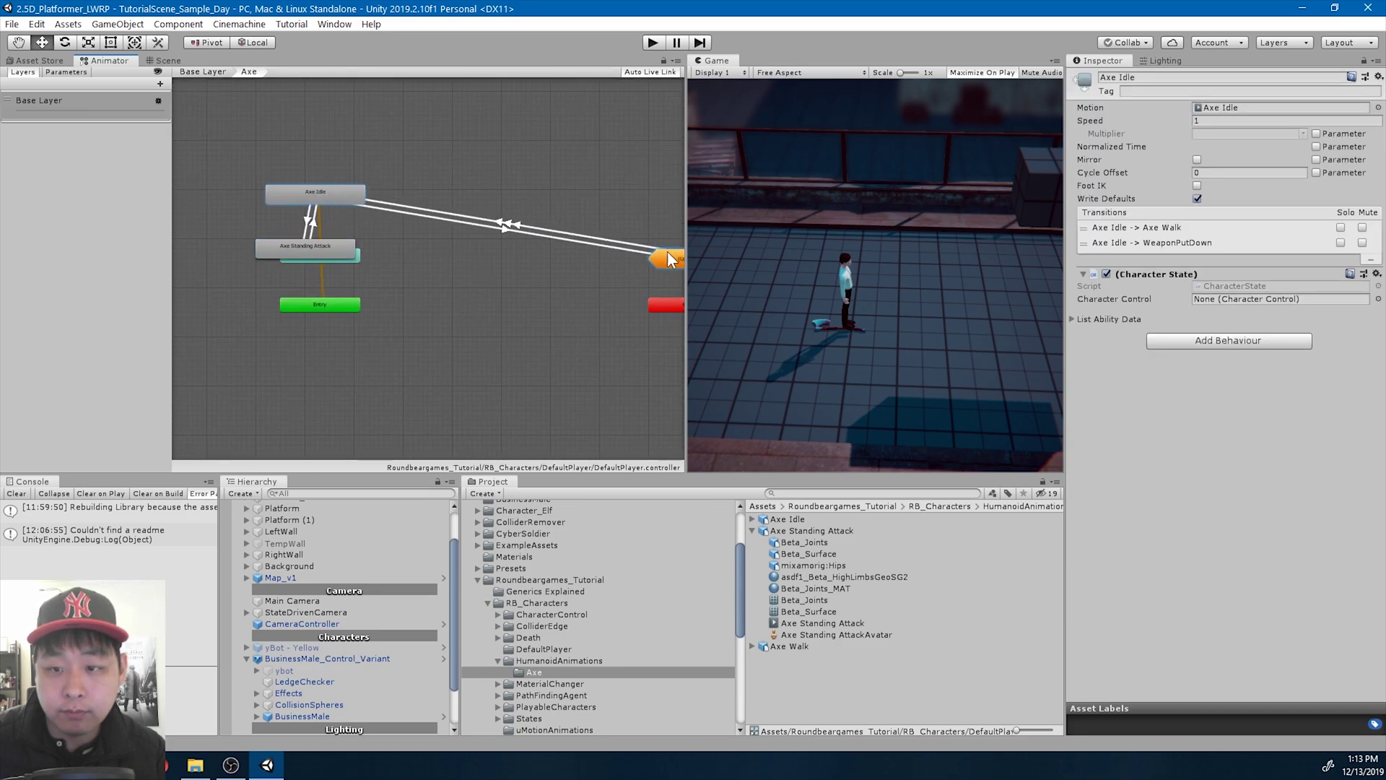
{"action": "left_click_drag", "start_coordinate": [668, 251], "coordinate": [476, 194]}
{"action": "left_click_drag", "start_coordinate": [327, 300], "coordinate": [313, 157]}
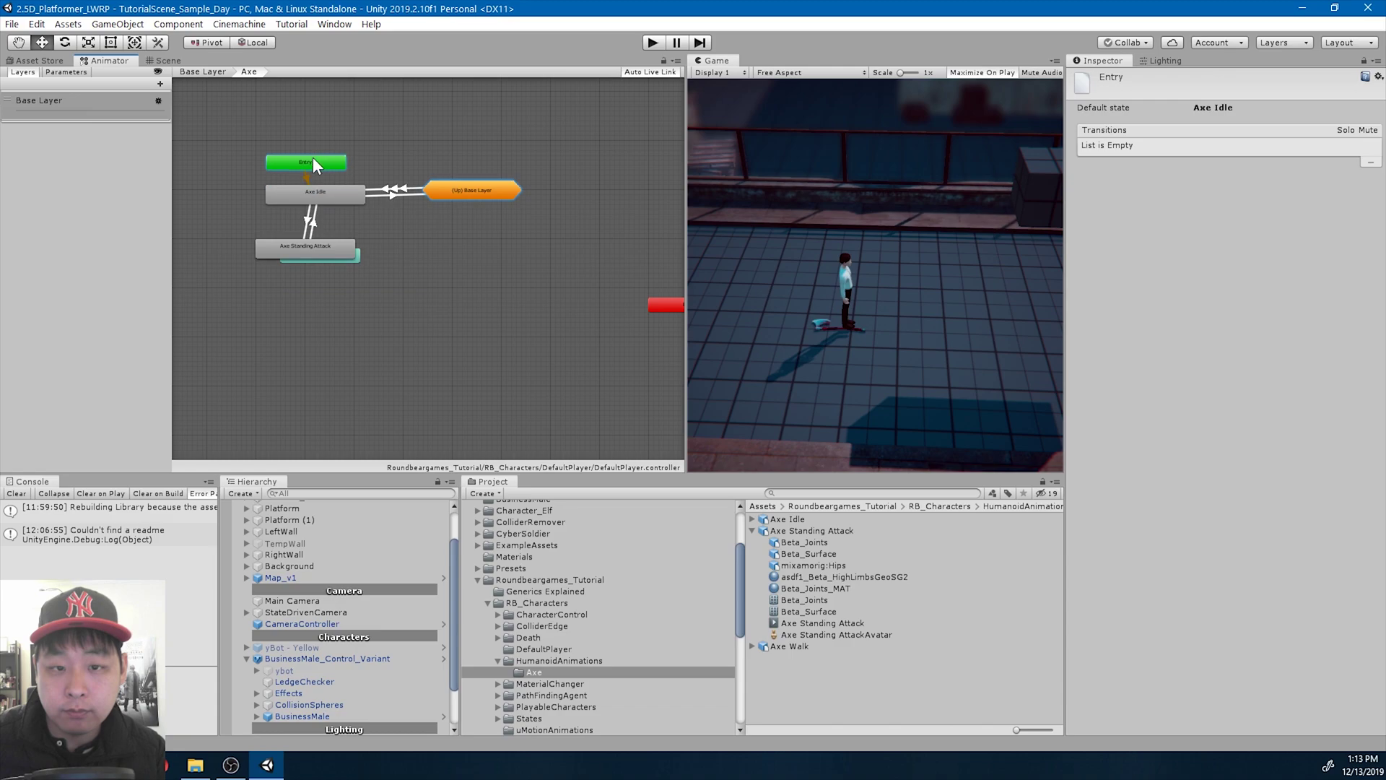
Arrange Any State, Exit, Axe Walk and Axe Standing Attack around Axe Idle
{"action": "left_click_drag", "start_coordinate": [324, 248], "coordinate": [475, 256]}
{"action": "left_click_drag", "start_coordinate": [335, 252], "coordinate": [529, 133]}
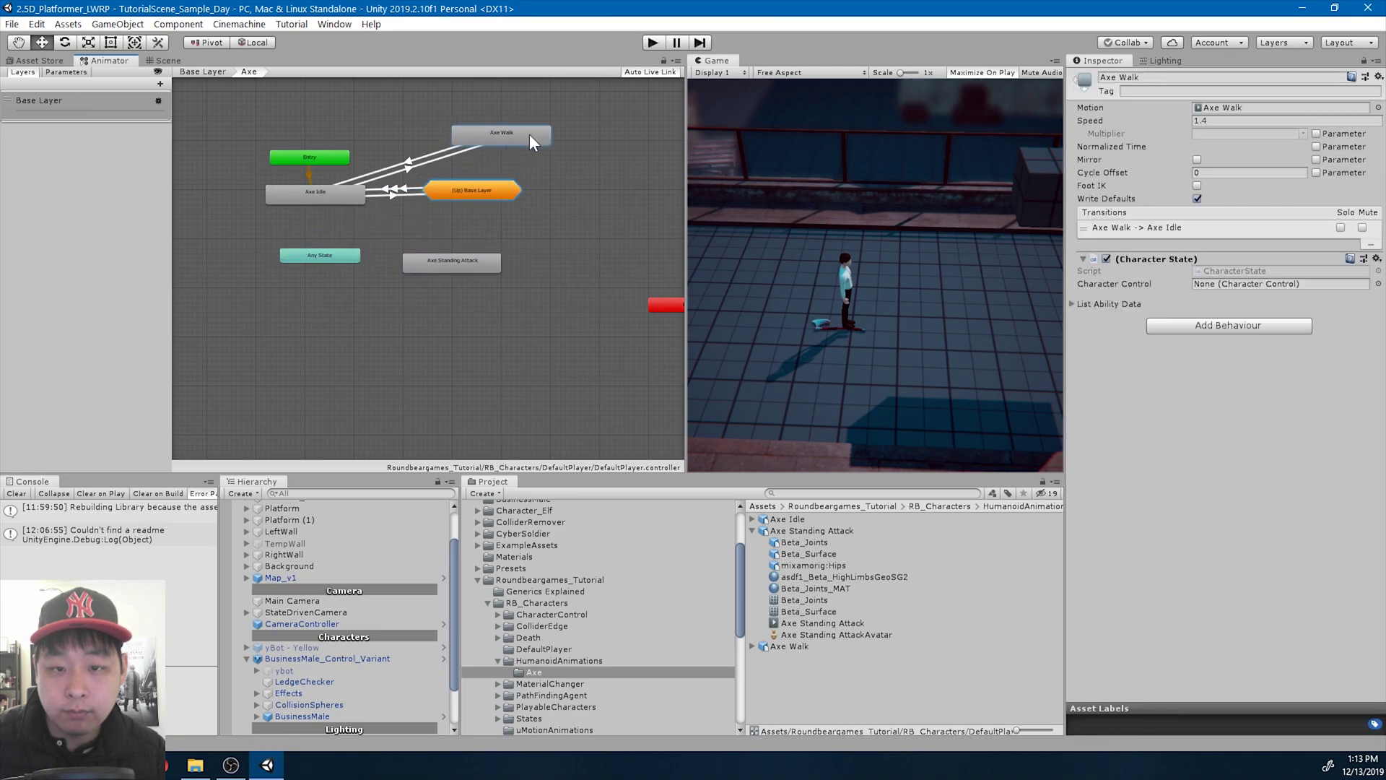
{"action": "left_click_drag", "start_coordinate": [326, 254], "coordinate": [322, 202]}
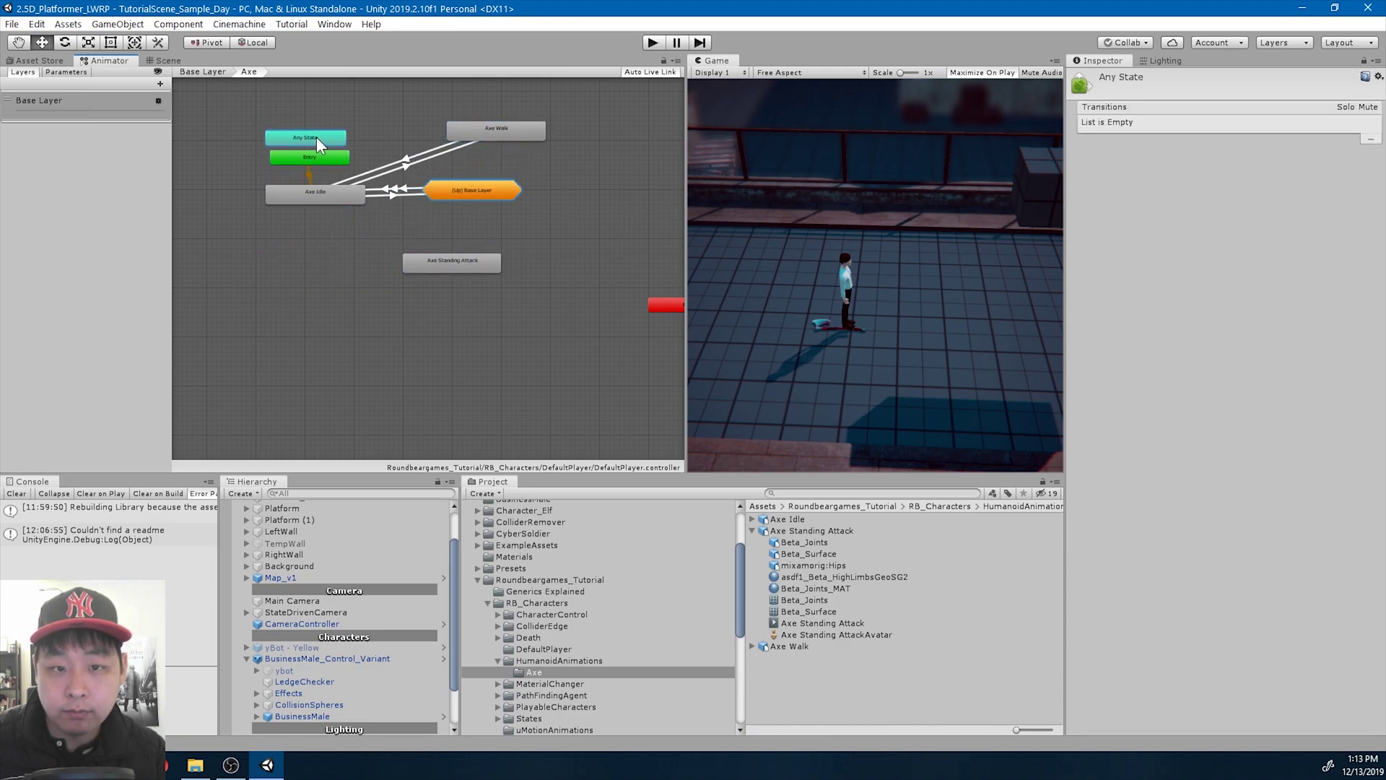
{"action": "left_click_drag", "start_coordinate": [673, 313], "coordinate": [400, 127]}
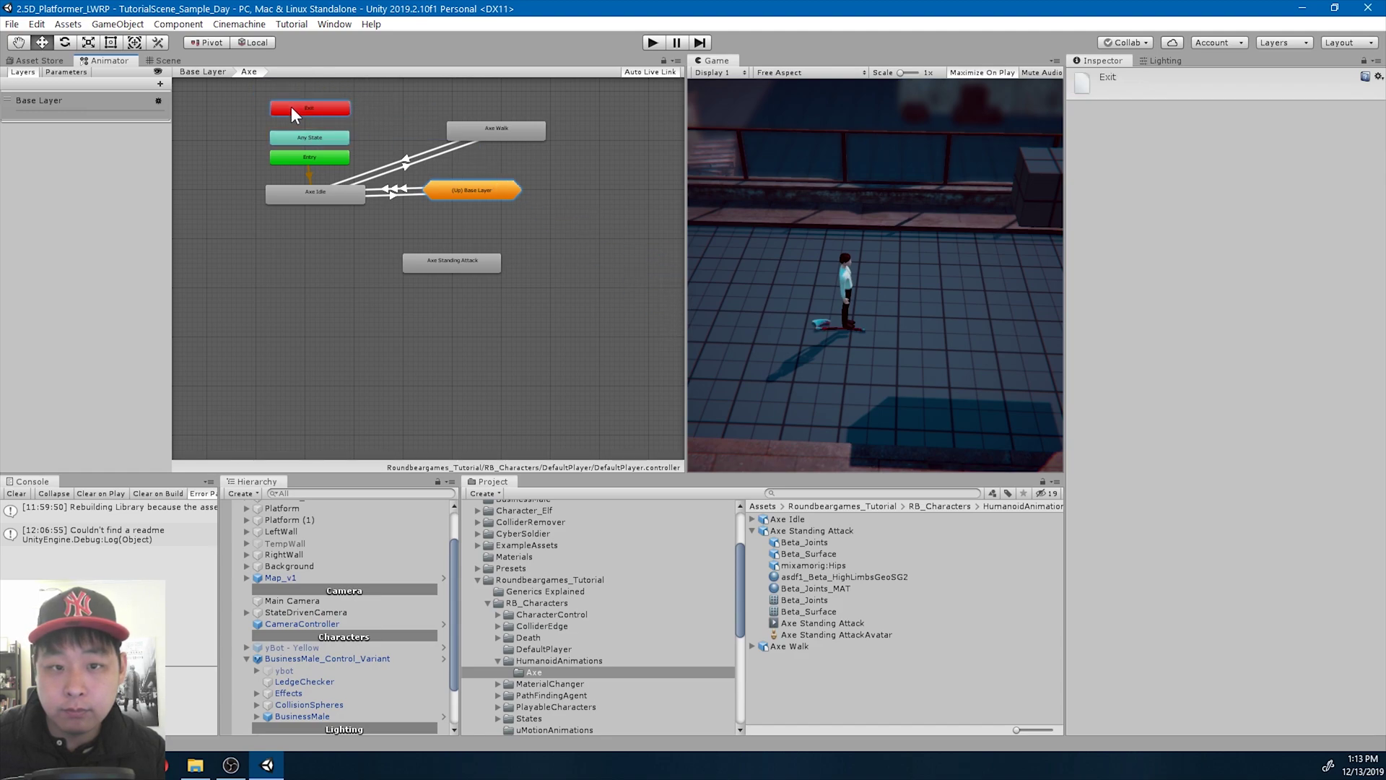
{"action": "left_click_drag", "start_coordinate": [291, 107], "coordinate": [295, 116]}
{"action": "left_click_drag", "start_coordinate": [428, 267], "coordinate": [283, 278]}
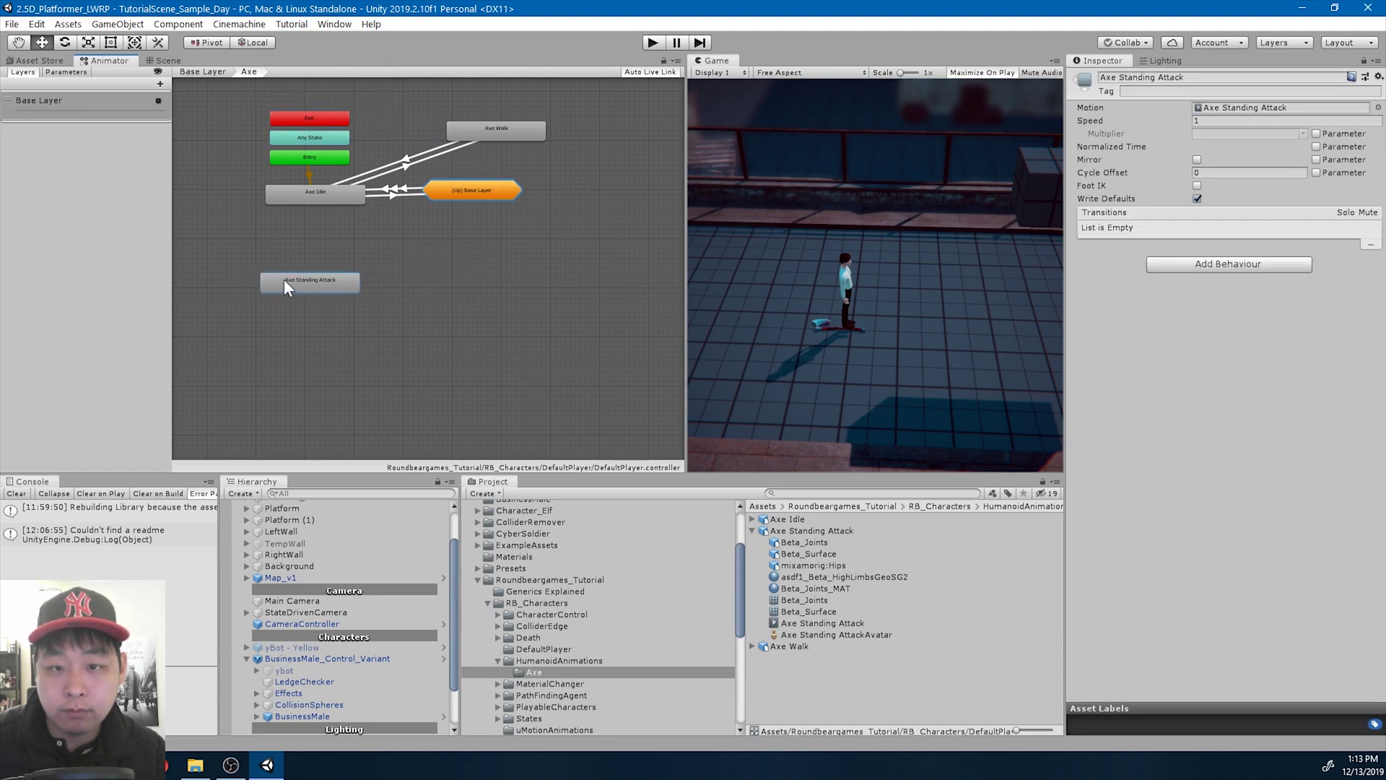
{"action": "left_click_drag", "start_coordinate": [476, 127], "coordinate": [457, 291]}
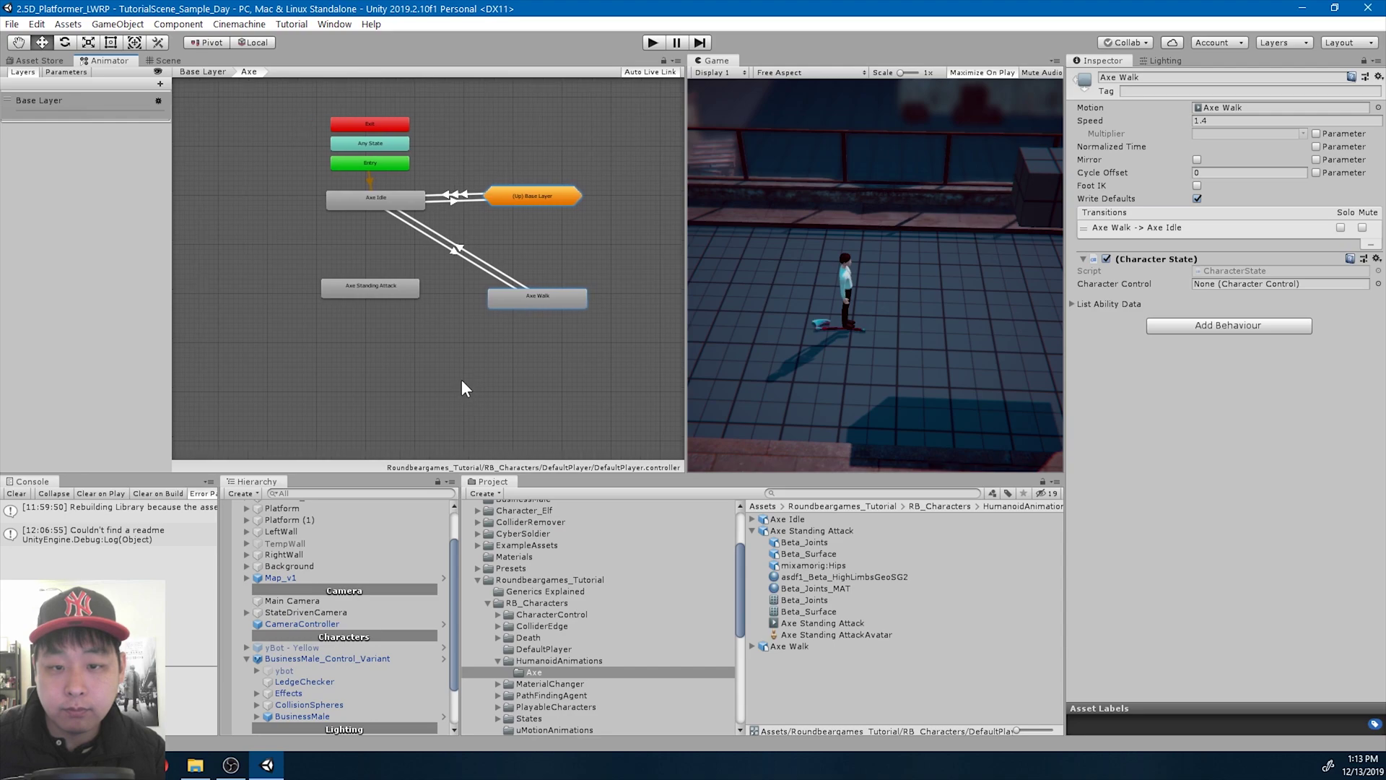
{"action": "left_click", "coordinate": [399, 372]}
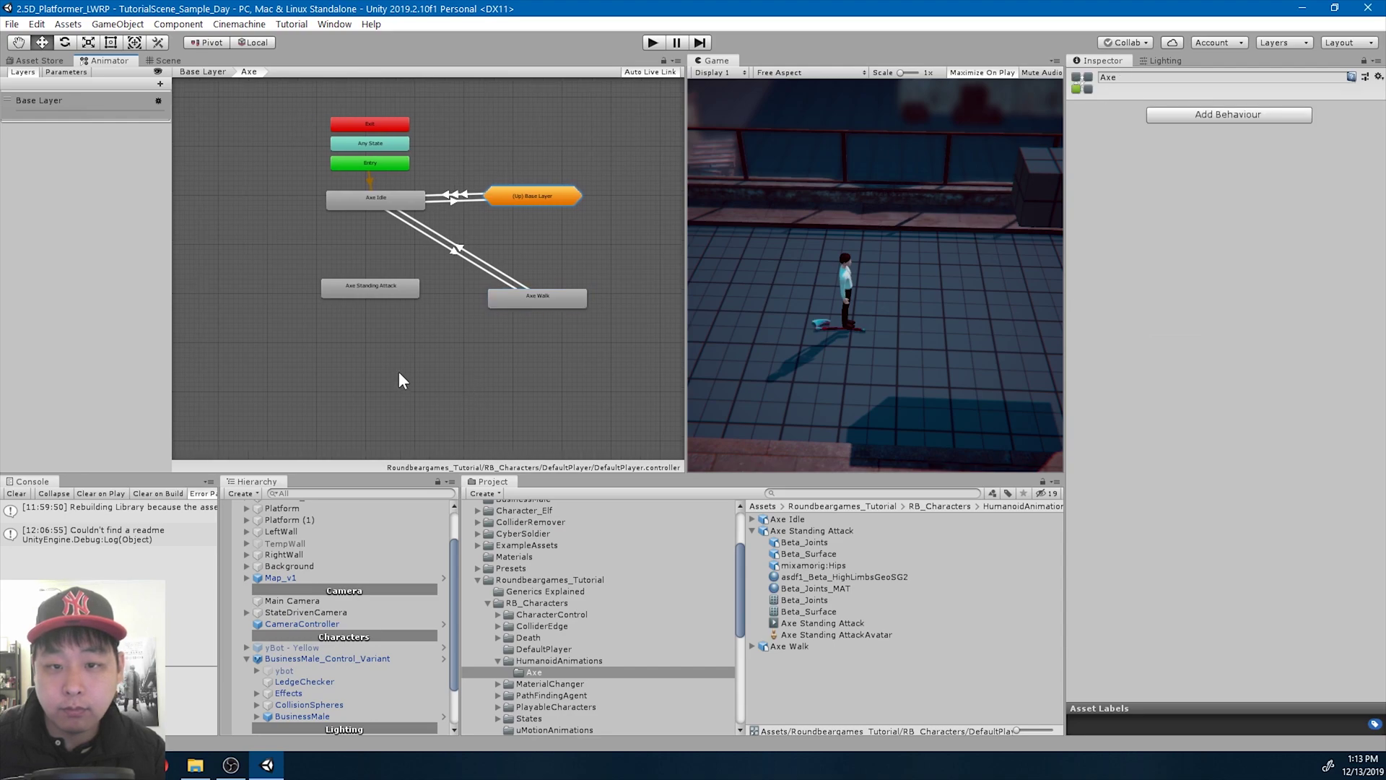
Create a WeaponTransition sub-state machine holding WeaponPickUp and WeaponPutDown
{"action": "right_click", "coordinate": [437, 381]}
{"action": "left_click", "coordinate": [532, 408]}
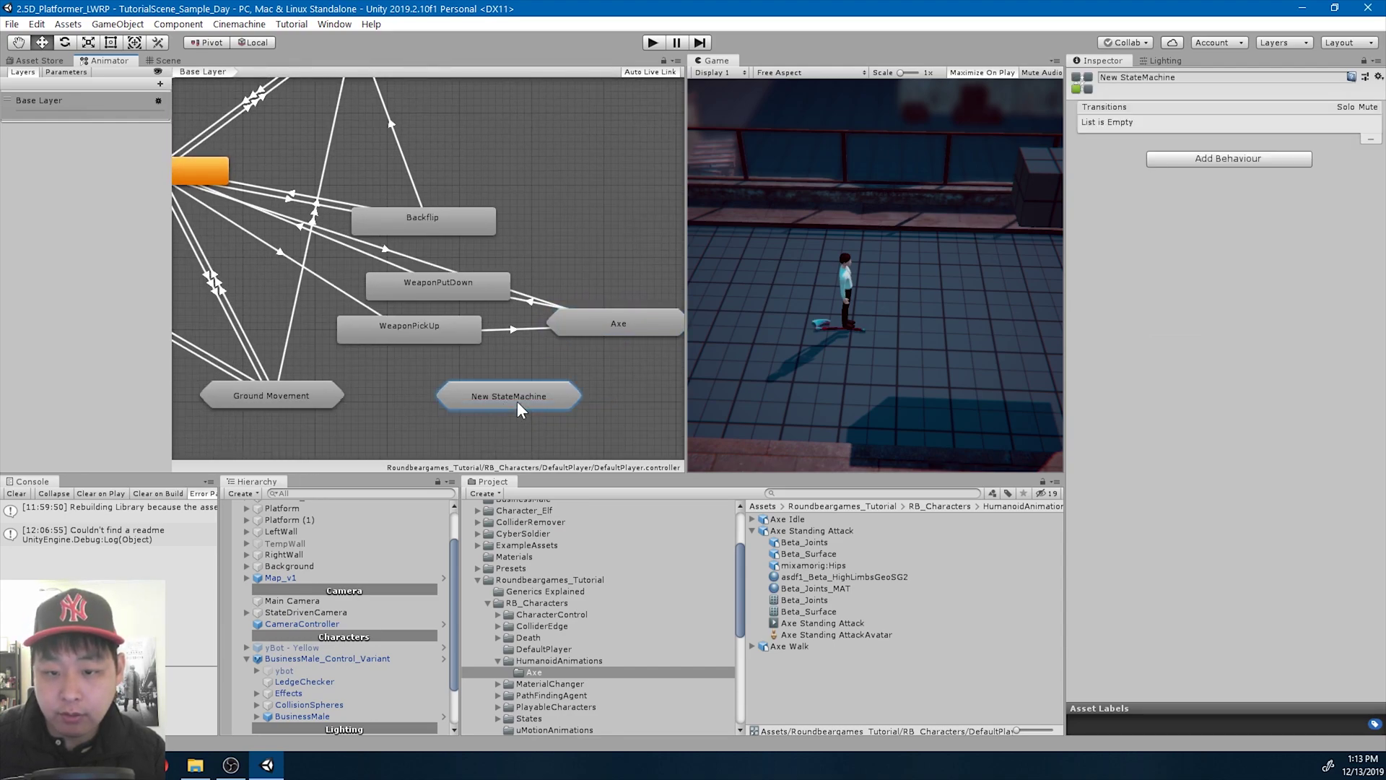
{"action": "left_click", "coordinate": [1191, 77]}
{"action": "type", "text": "Trtasn"}
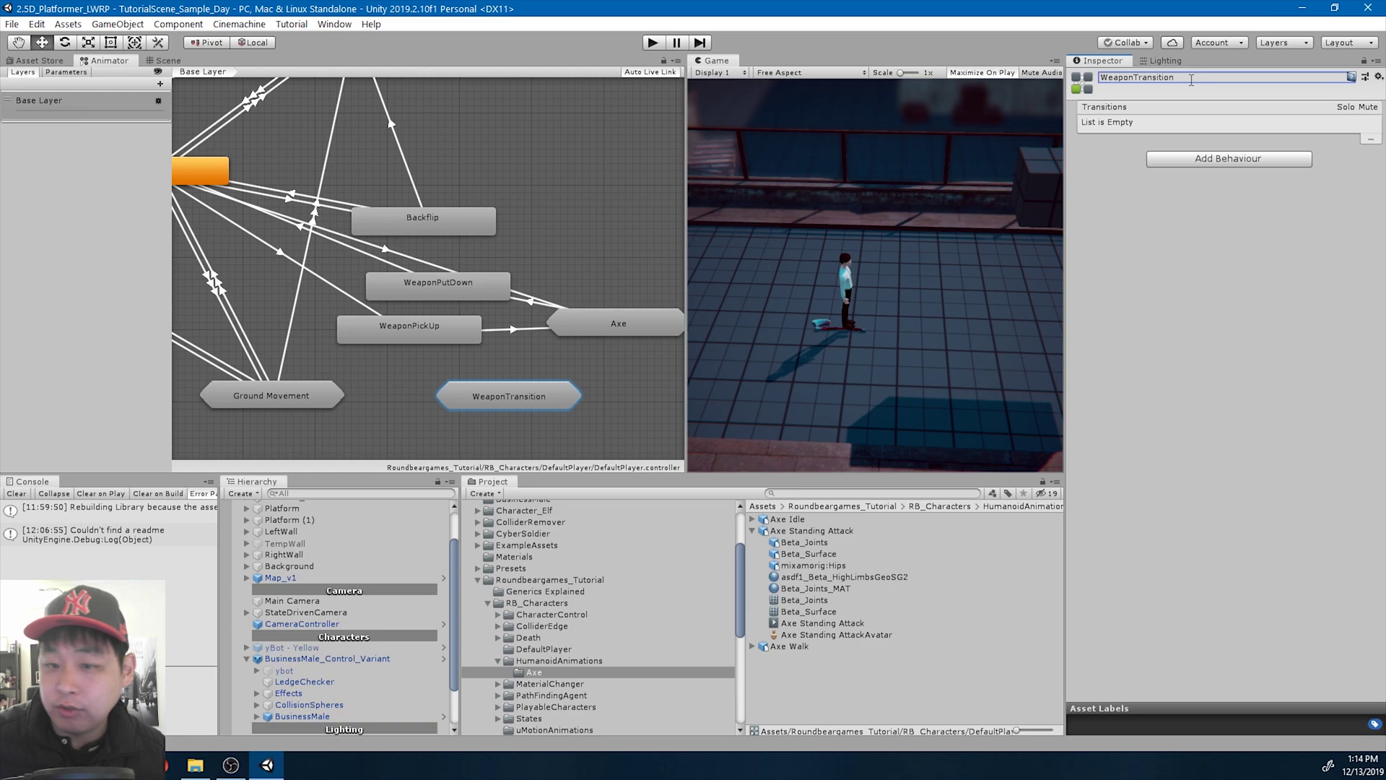
{"action": "left_click_drag", "start_coordinate": [422, 328], "coordinate": [499, 395]}
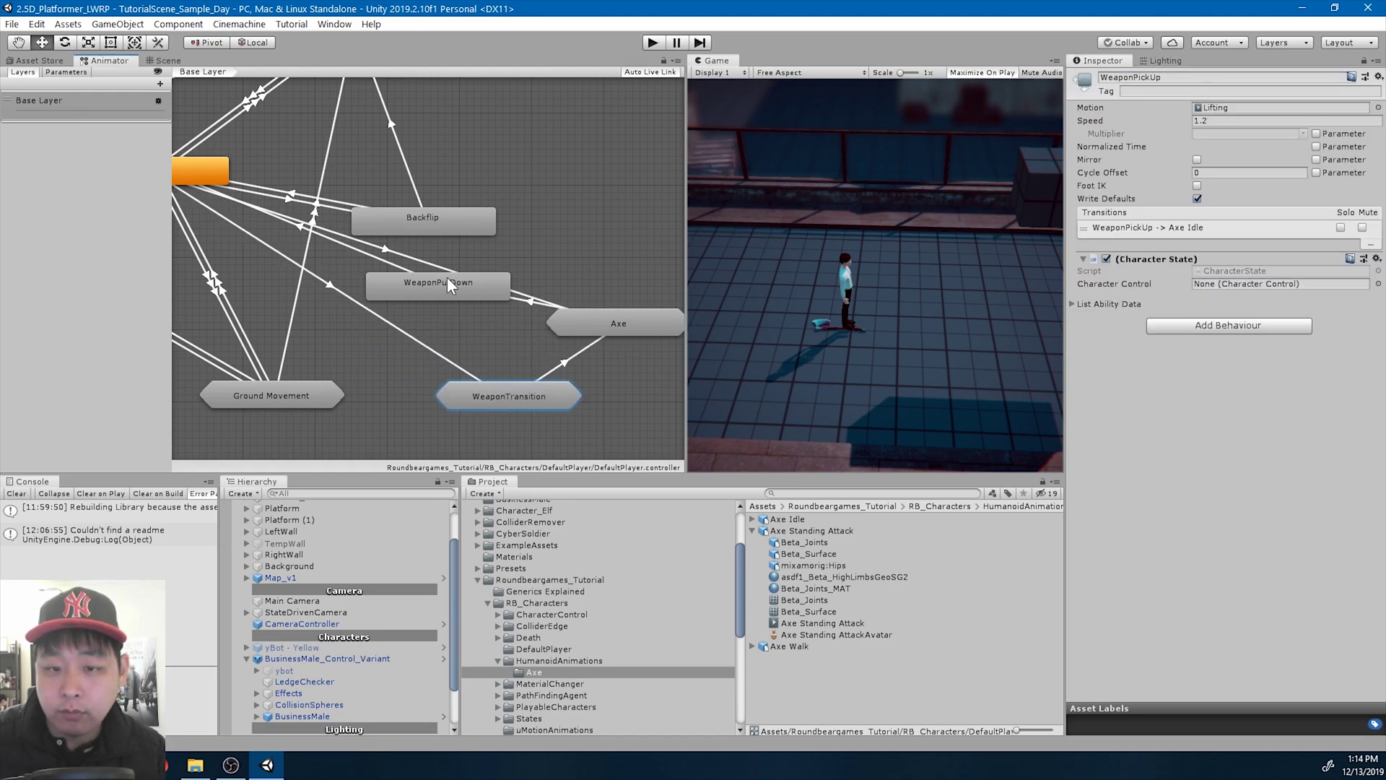
{"action": "mouse_move", "coordinate": [448, 277]}
{"action": "left_mouse_down"}
{"action": "mouse_move", "coordinate": [516, 396]}
{"action": "mouse_move", "coordinate": [454, 312]}
{"action": "mouse_move", "coordinate": [519, 263]}
{"action": "left_mouse_up"}
Lay out Entry, Exit, Any State and the weapon states inside WeaponTransition, then return to Base Layer
{"action": "left_click_drag", "start_coordinate": [576, 326], "coordinate": [481, 356]}
{"action": "double_click", "coordinate": [507, 277]}
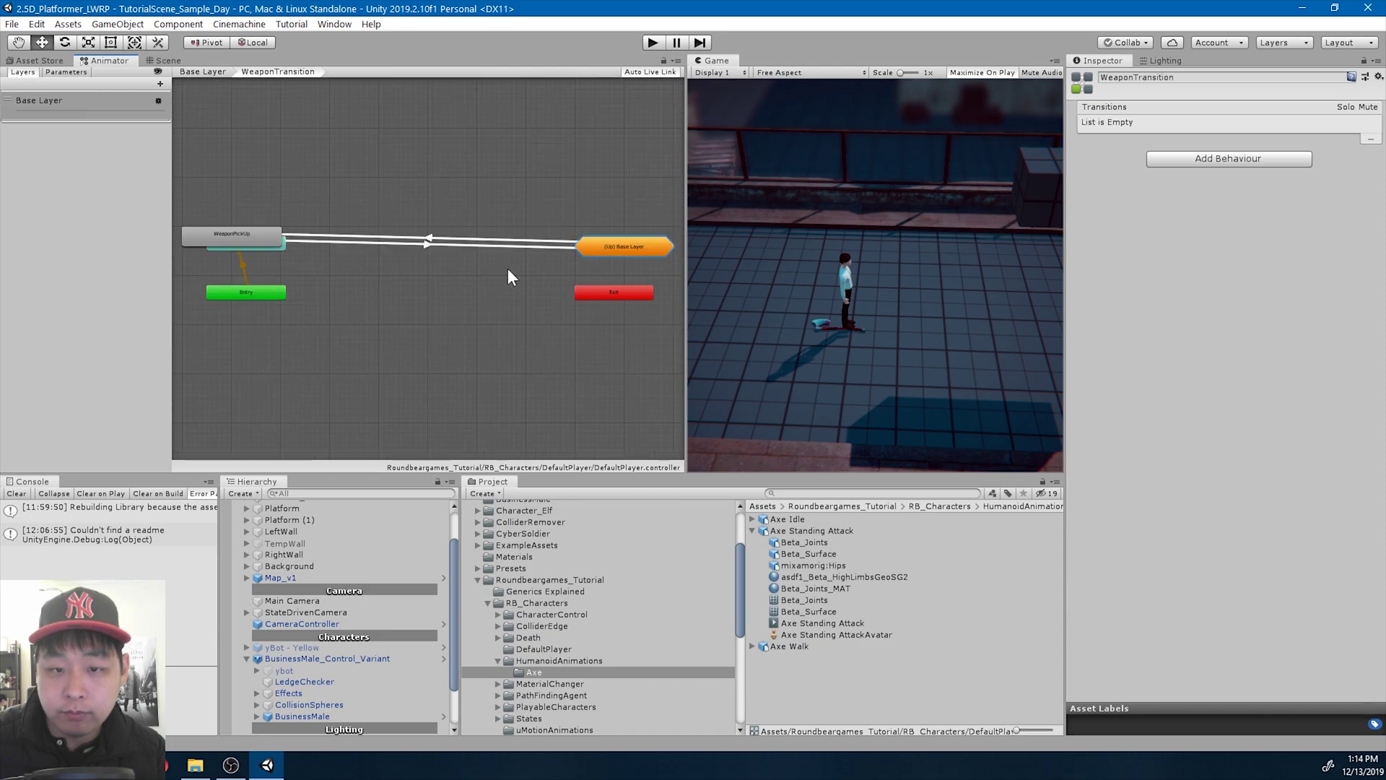
{"action": "left_click_drag", "start_coordinate": [250, 240], "coordinate": [279, 207]}
{"action": "left_click_drag", "start_coordinate": [589, 250], "coordinate": [379, 231]}
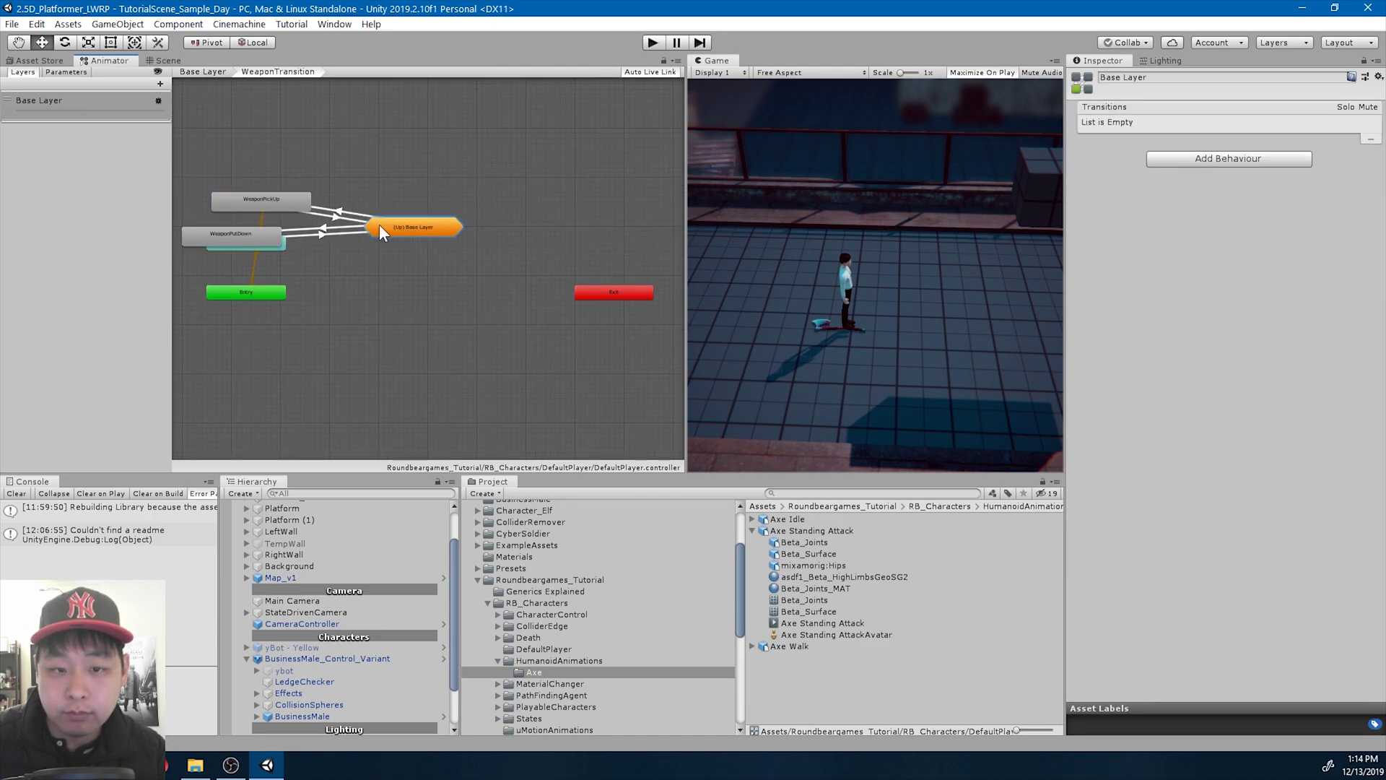
{"action": "left_click_drag", "start_coordinate": [262, 293], "coordinate": [279, 178]}
{"action": "left_click_drag", "start_coordinate": [623, 298], "coordinate": [303, 176]}
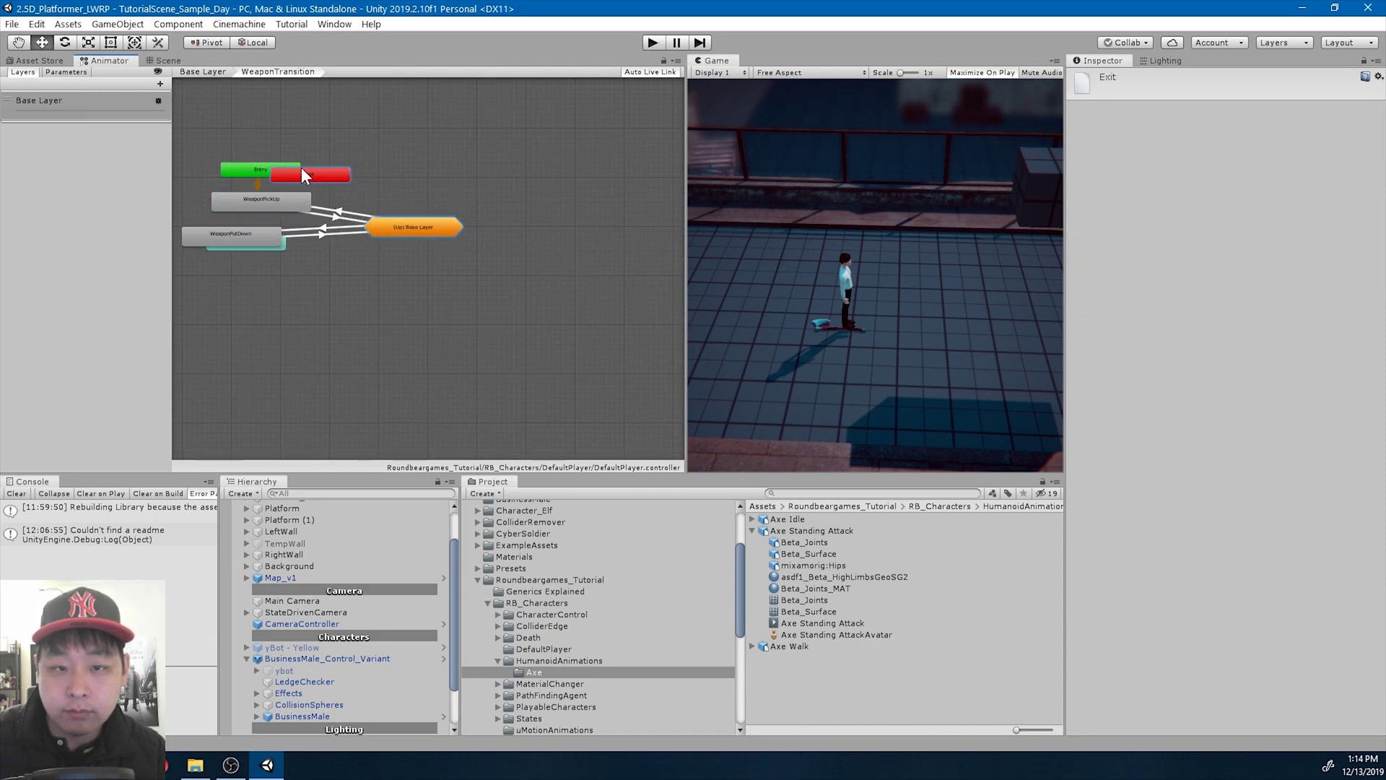
{"action": "mouse_move", "coordinate": [247, 232]}
{"action": "left_mouse_down"}
{"action": "mouse_move", "coordinate": [284, 281]}
{"action": "mouse_move", "coordinate": [276, 127]}
{"action": "left_mouse_up"}
{"action": "left_click_drag", "start_coordinate": [282, 203], "coordinate": [268, 217]}
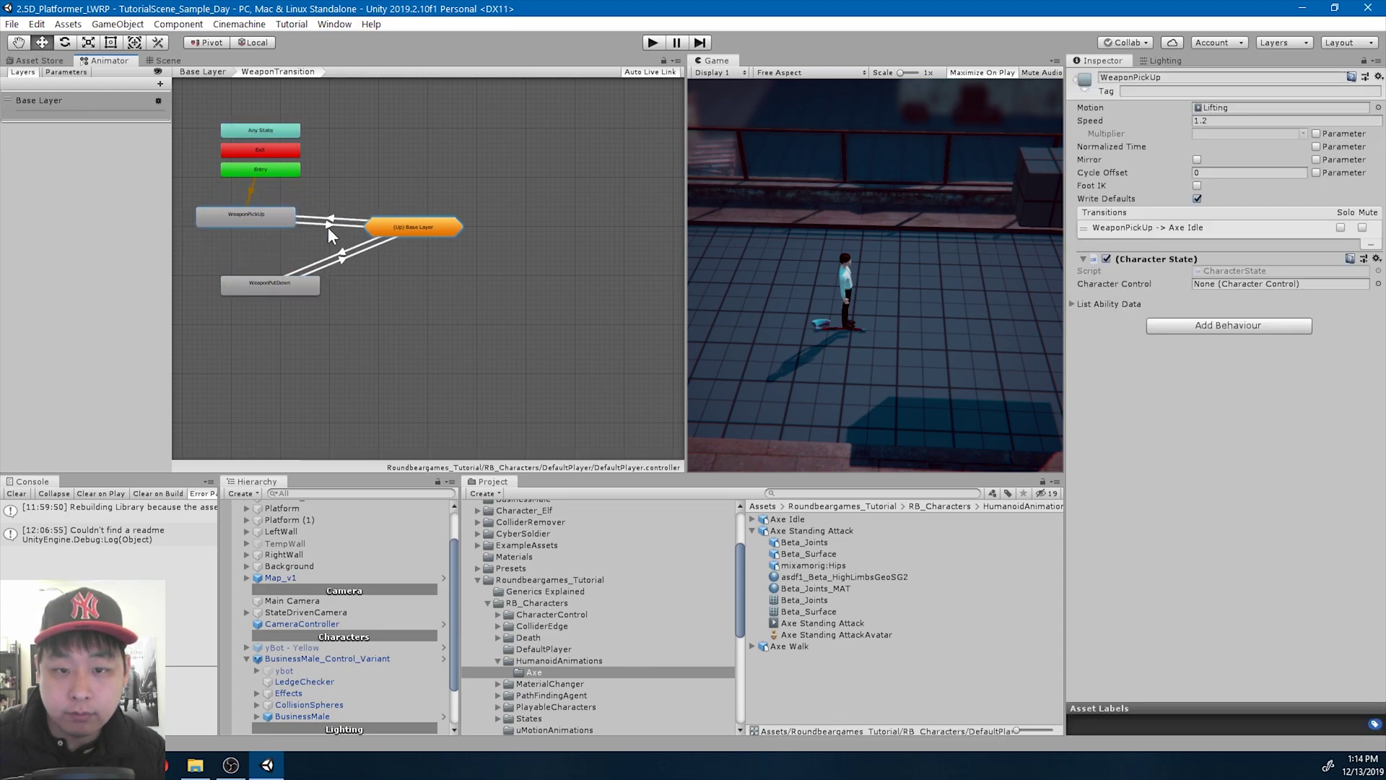
{"action": "left_click_drag", "start_coordinate": [399, 226], "coordinate": [412, 231]}
{"action": "left_click", "coordinate": [285, 285]}
{"action": "mouse_move", "coordinate": [417, 324]}
{"action": "middle_mouse_down"}
{"action": "mouse_move", "coordinate": [486, 369]}
{"action": "mouse_move", "coordinate": [461, 368]}
{"action": "middle_mouse_up"}
{"action": "double_click", "coordinate": [493, 275]}
{"action": "scroll", "coordinate": [393, 289], "scroll_direction": "down", "scroll_amount": 2}
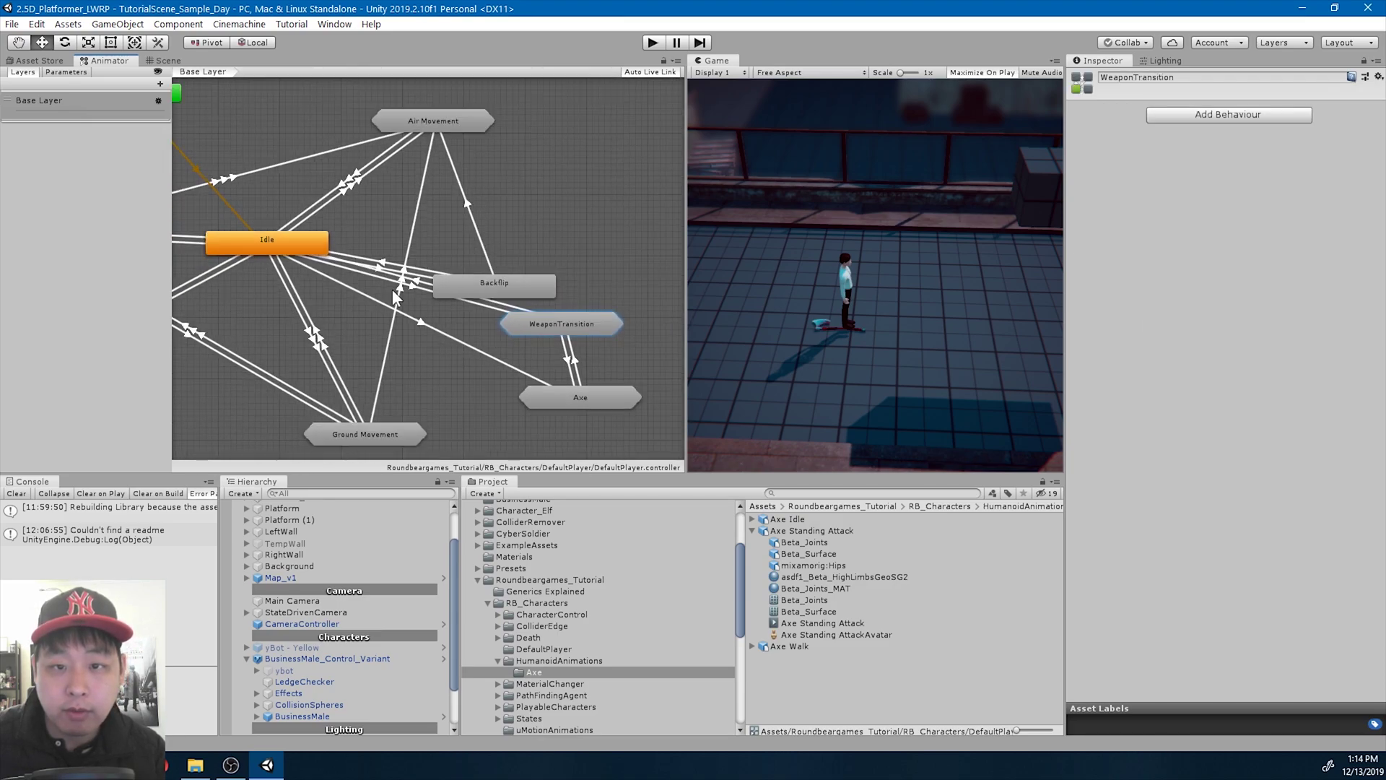
Move the Backflip state from Base Layer into the Ground Movement sub-state machine
{"action": "middle_click_drag", "start_coordinate": [393, 290], "coordinate": [509, 312]}
{"action": "left_click", "coordinate": [579, 242]}
{"action": "key", "text": "Delete"}
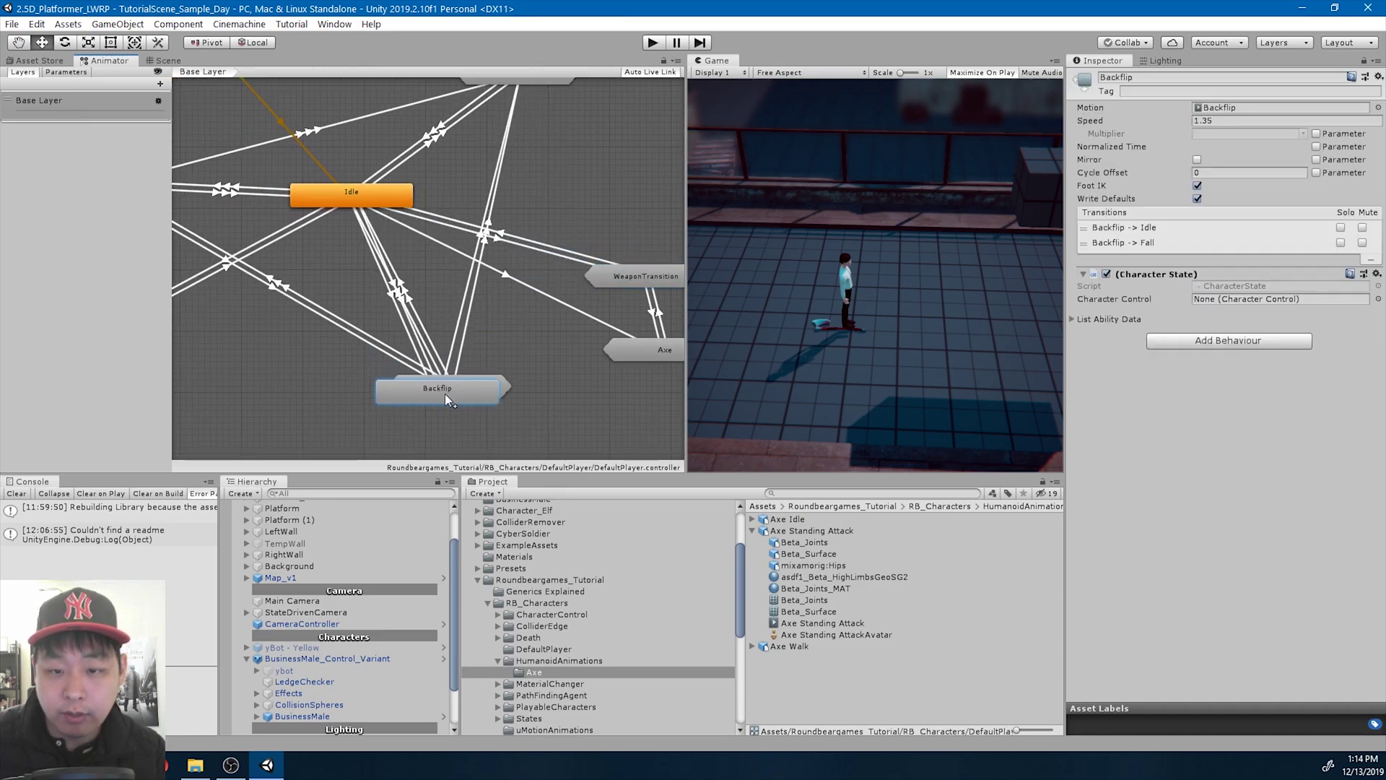
{"action": "left_click", "coordinate": [465, 384]}
{"action": "double_click", "coordinate": [464, 384]}
{"action": "middle_click_drag", "start_coordinate": [472, 383], "coordinate": [363, 348]}
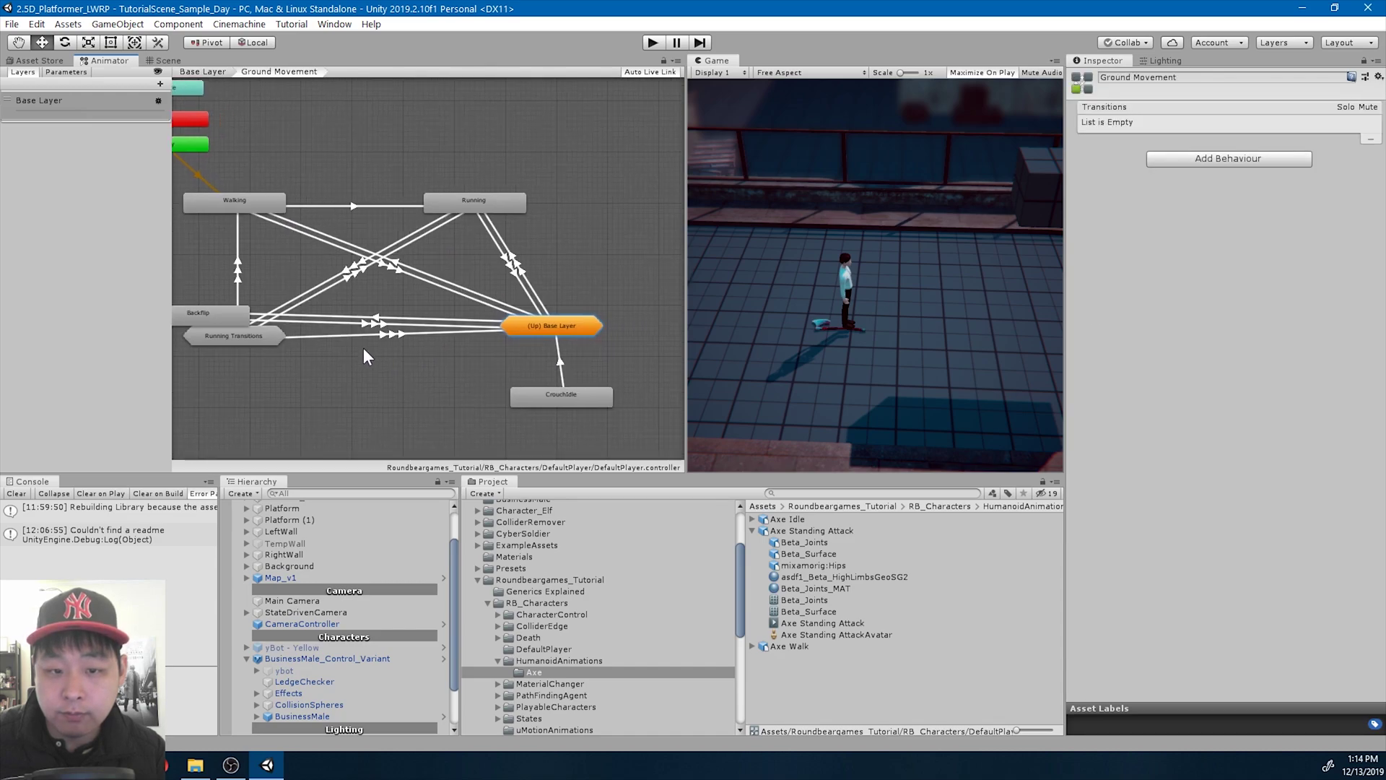
{"action": "left_click_drag", "start_coordinate": [564, 314], "coordinate": [655, 280]}
Tidy the Ground Movement nodes around Backflip and go back to Base Layer
{"action": "middle_click_drag", "start_coordinate": [374, 341], "coordinate": [340, 343]}
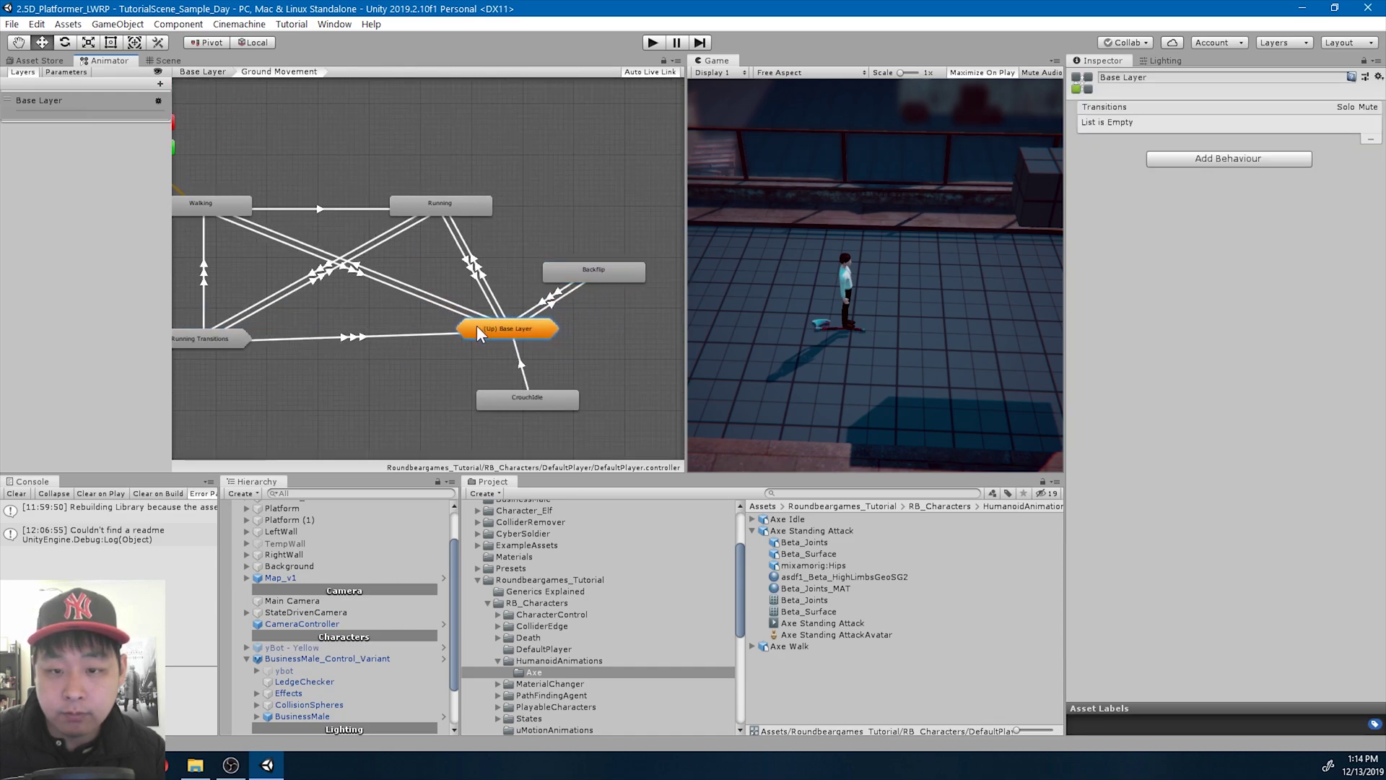
{"action": "mouse_move", "coordinate": [476, 326]}
{"action": "left_mouse_down"}
{"action": "mouse_move", "coordinate": [395, 341]}
{"action": "mouse_move", "coordinate": [469, 296]}
{"action": "left_mouse_up"}
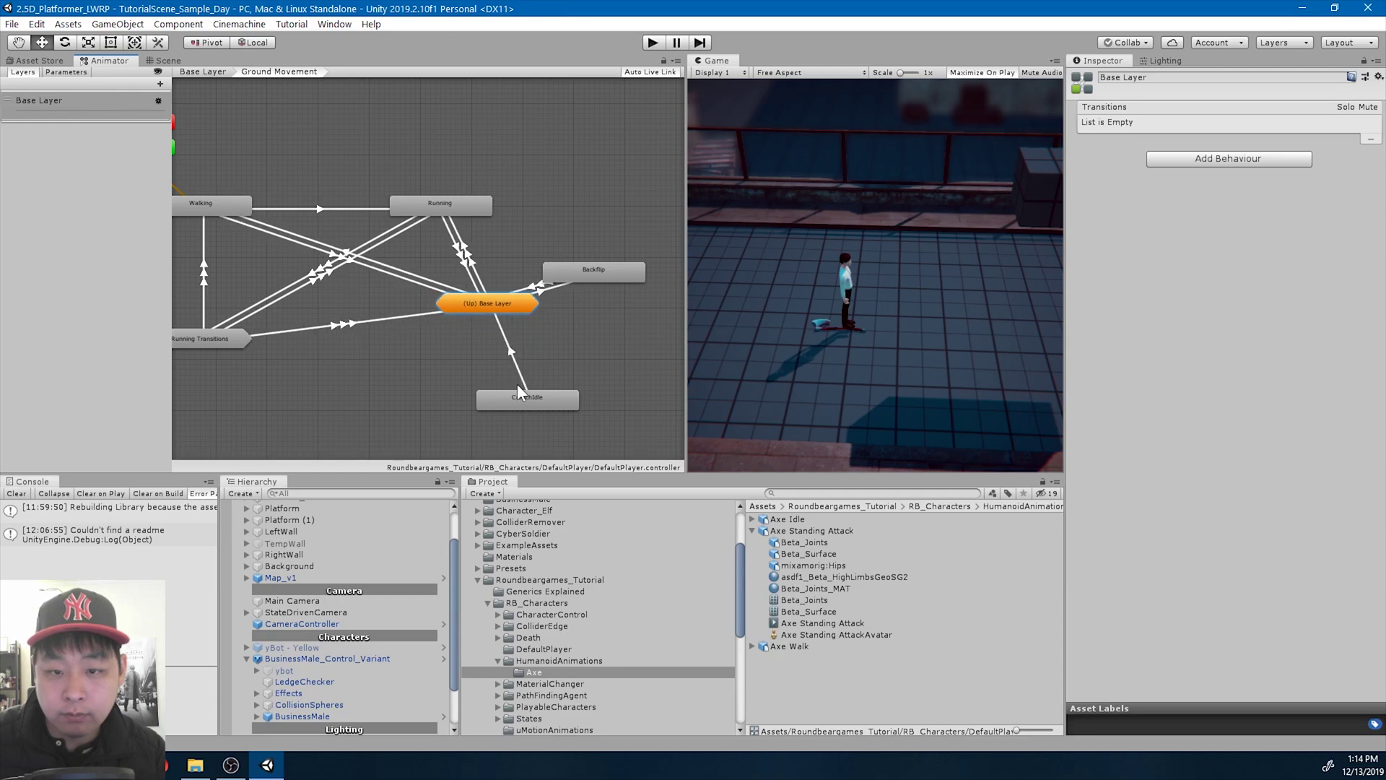
{"action": "left_click_drag", "start_coordinate": [517, 383], "coordinate": [430, 400]}
{"action": "left_click_drag", "start_coordinate": [571, 273], "coordinate": [599, 209]}
{"action": "mouse_move", "coordinate": [471, 361]}
{"action": "middle_mouse_down"}
{"action": "mouse_move", "coordinate": [533, 378]}
{"action": "mouse_move", "coordinate": [463, 348]}
{"action": "middle_mouse_up"}
{"action": "double_click", "coordinate": [488, 293]}
Reposition WeaponTransition and Axe on the Base Layer, then enter Axe
{"action": "middle_click_drag", "start_coordinate": [506, 307], "coordinate": [535, 388]}
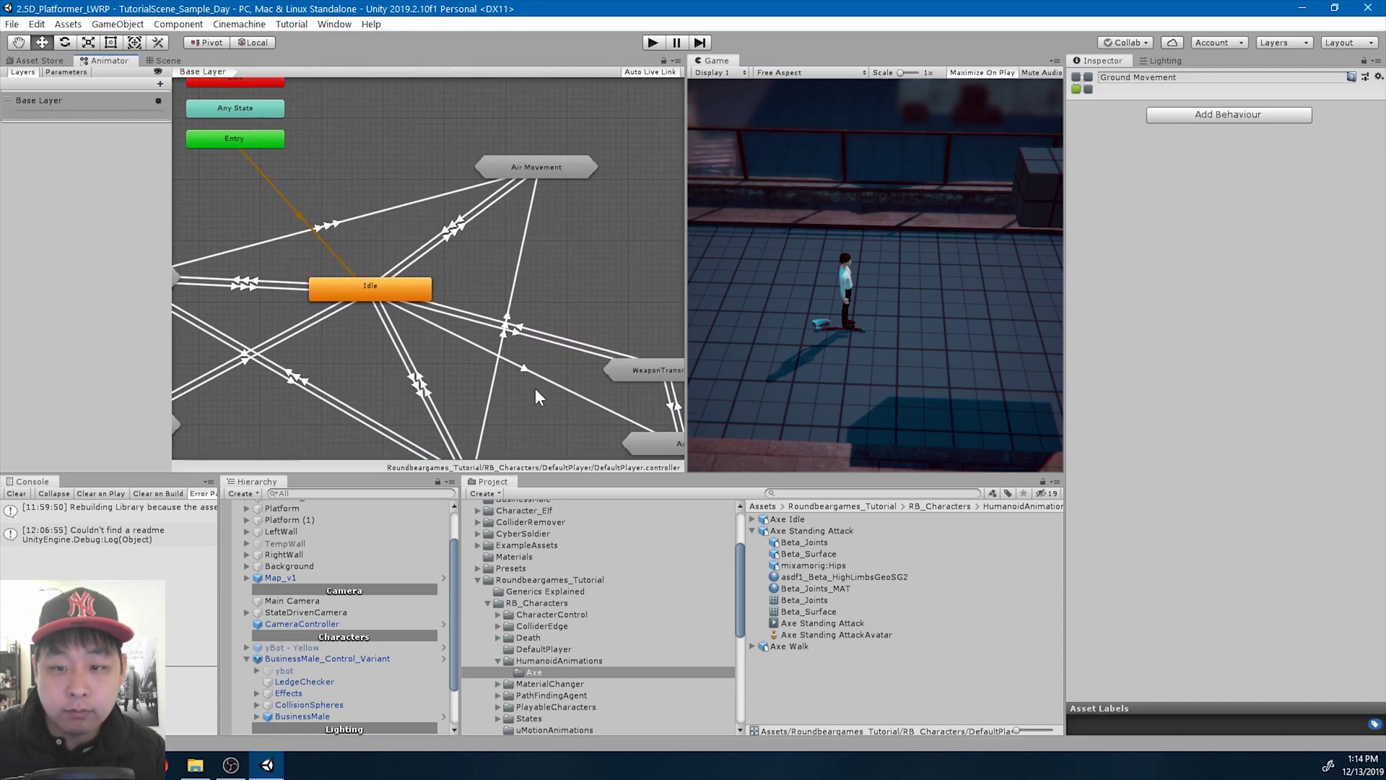
{"action": "left_click_drag", "start_coordinate": [642, 353], "coordinate": [635, 266]}
{"action": "middle_click_drag", "start_coordinate": [634, 256], "coordinate": [581, 177]}
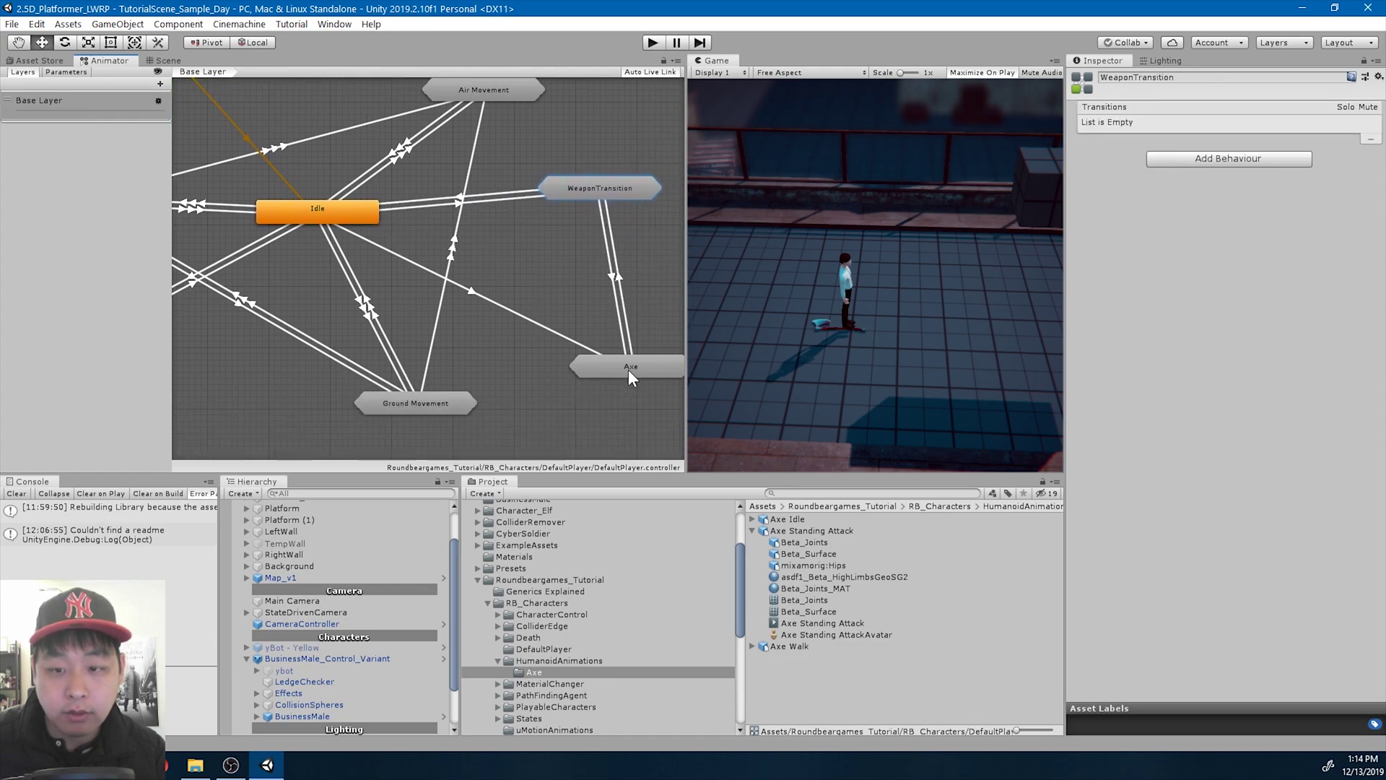
{"action": "left_click_drag", "start_coordinate": [629, 369], "coordinate": [543, 308]}
{"action": "scroll", "coordinate": [526, 338], "scroll_direction": "down", "scroll_amount": 2}
{"action": "scroll", "coordinate": [578, 372], "scroll_direction": "down", "scroll_amount": 2}
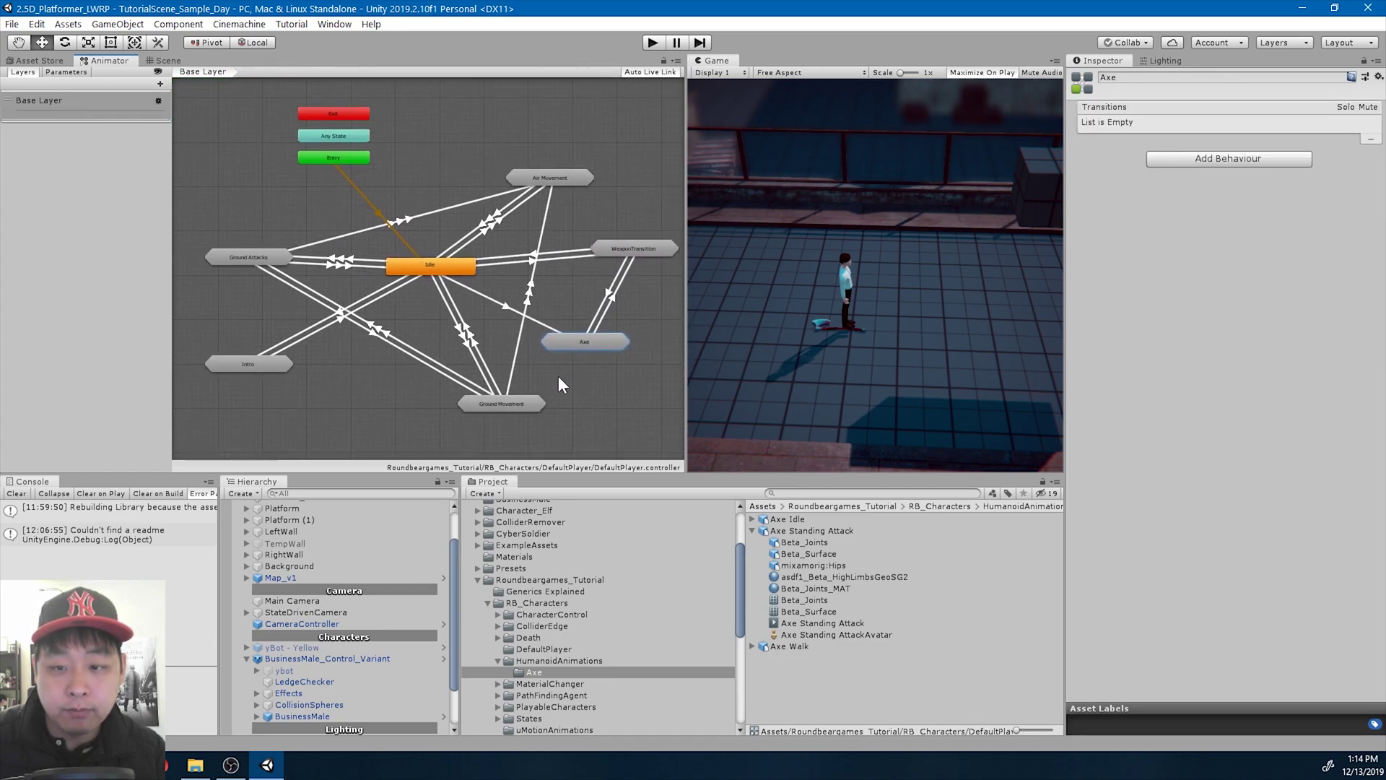
{"action": "double_click", "coordinate": [512, 326]}
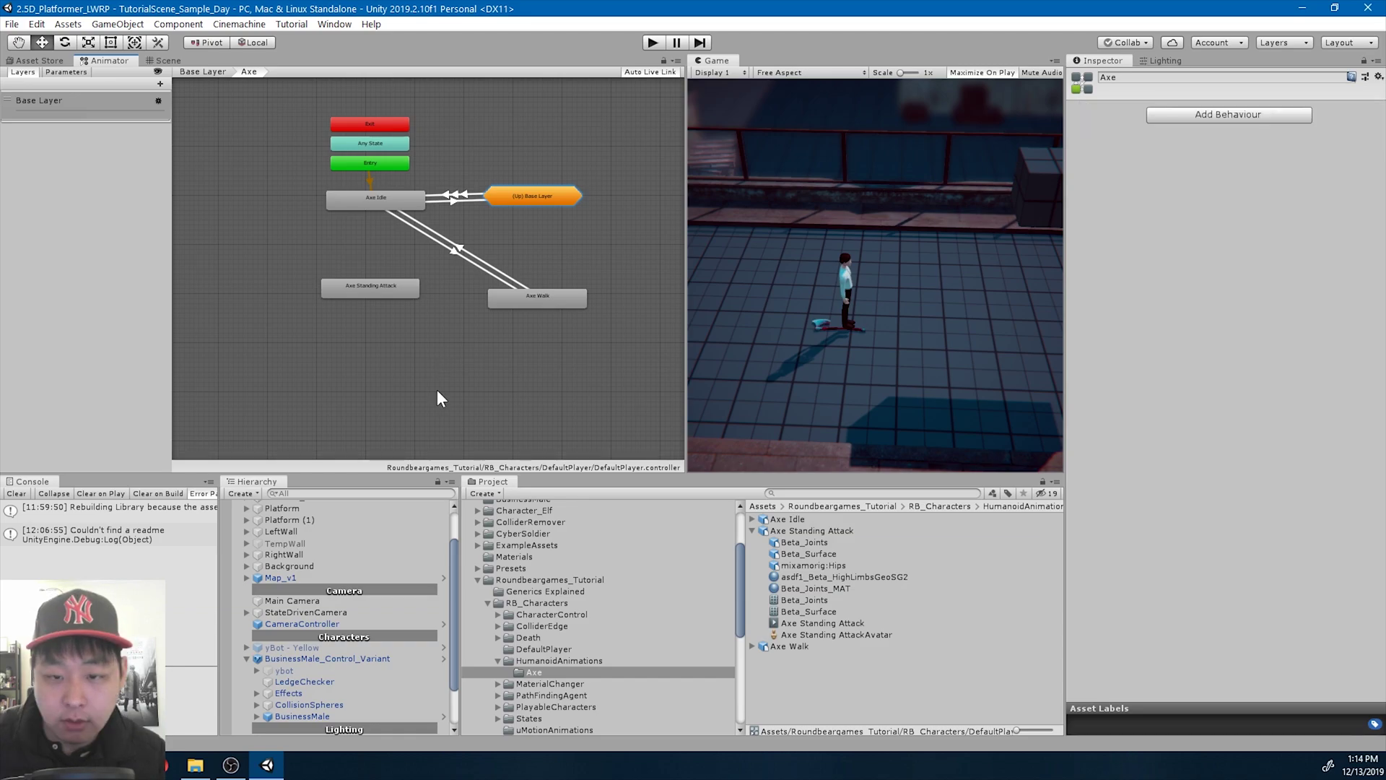
Locate Axe Idle's ability data folder and create a new TransitionIndexer asset there
{"action": "left_click", "coordinate": [371, 203]}
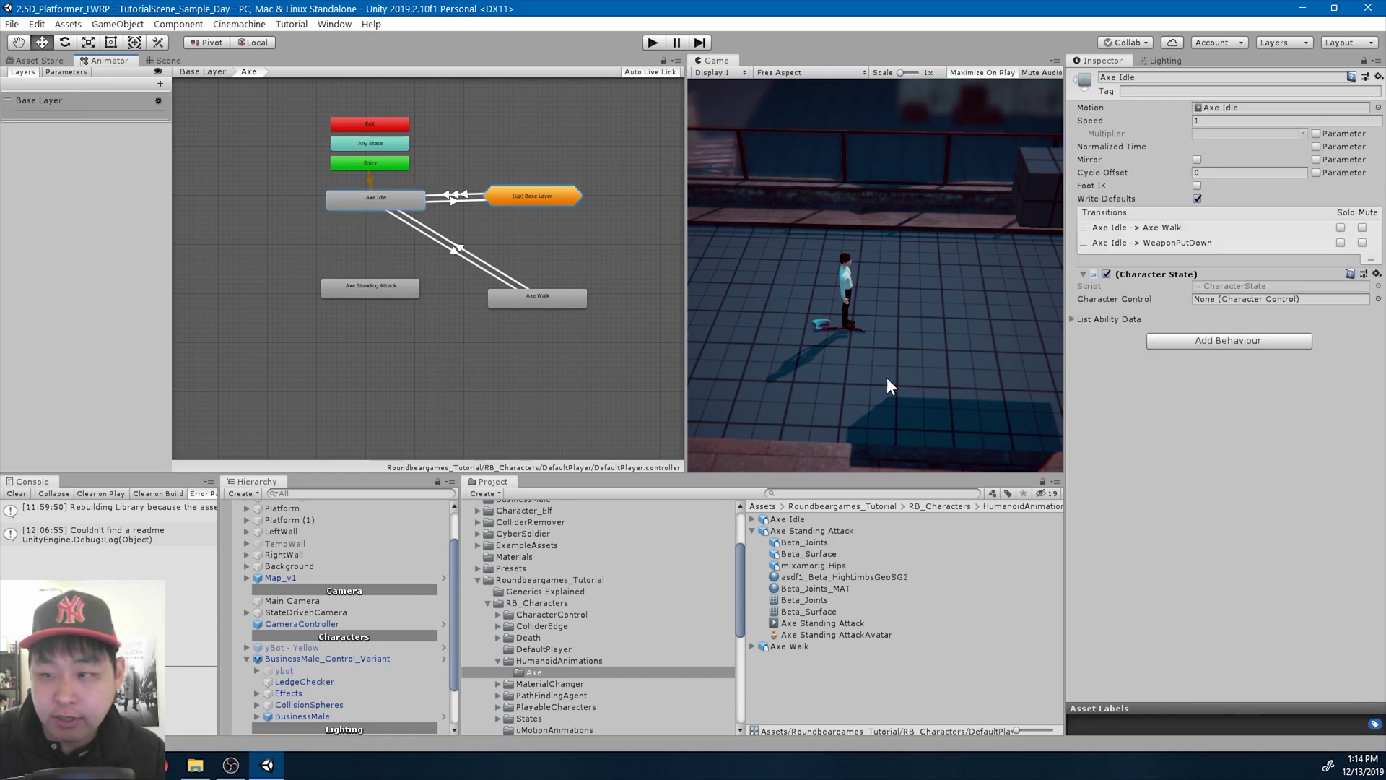
{"action": "left_click", "coordinate": [1073, 319]}
{"action": "left_click", "coordinate": [1254, 361]}
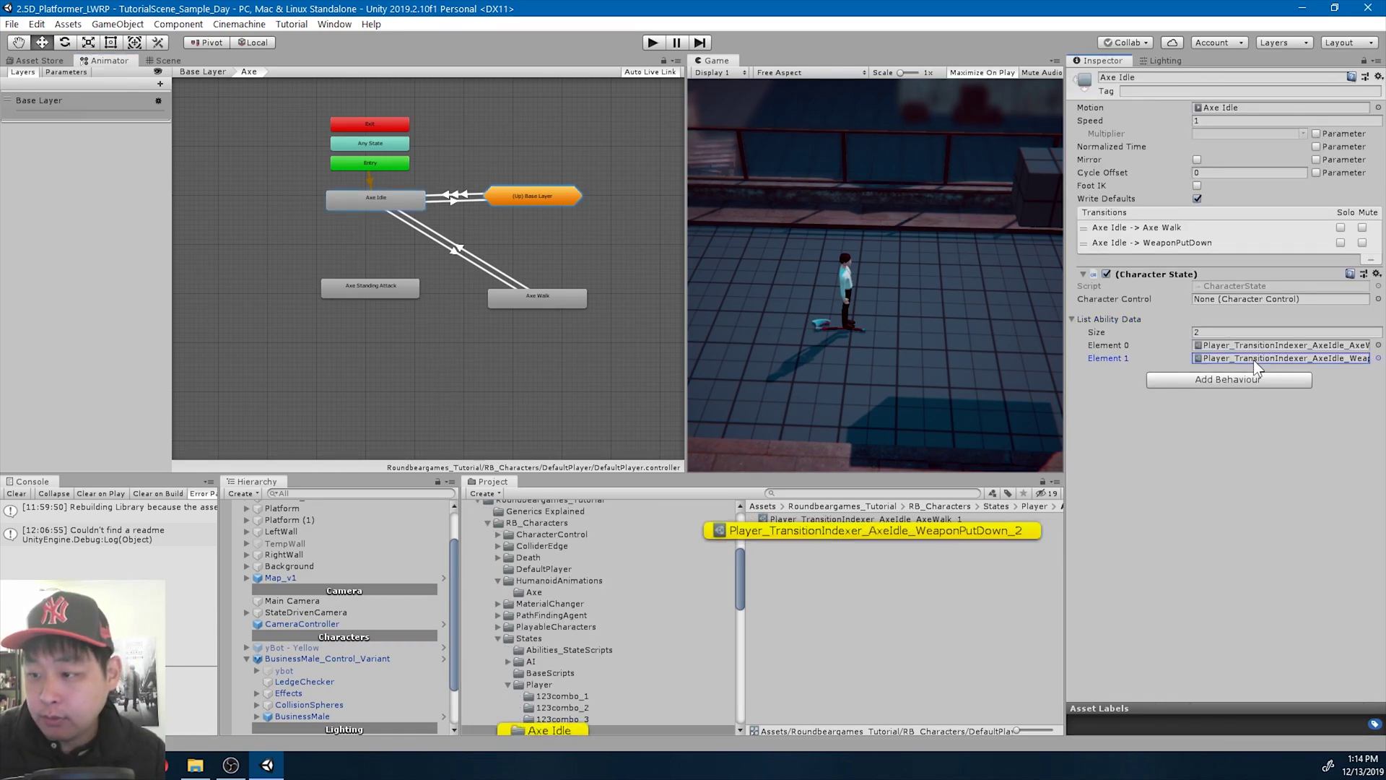
{"action": "left_click", "coordinate": [875, 575]}
{"action": "right_click", "coordinate": [869, 566]}
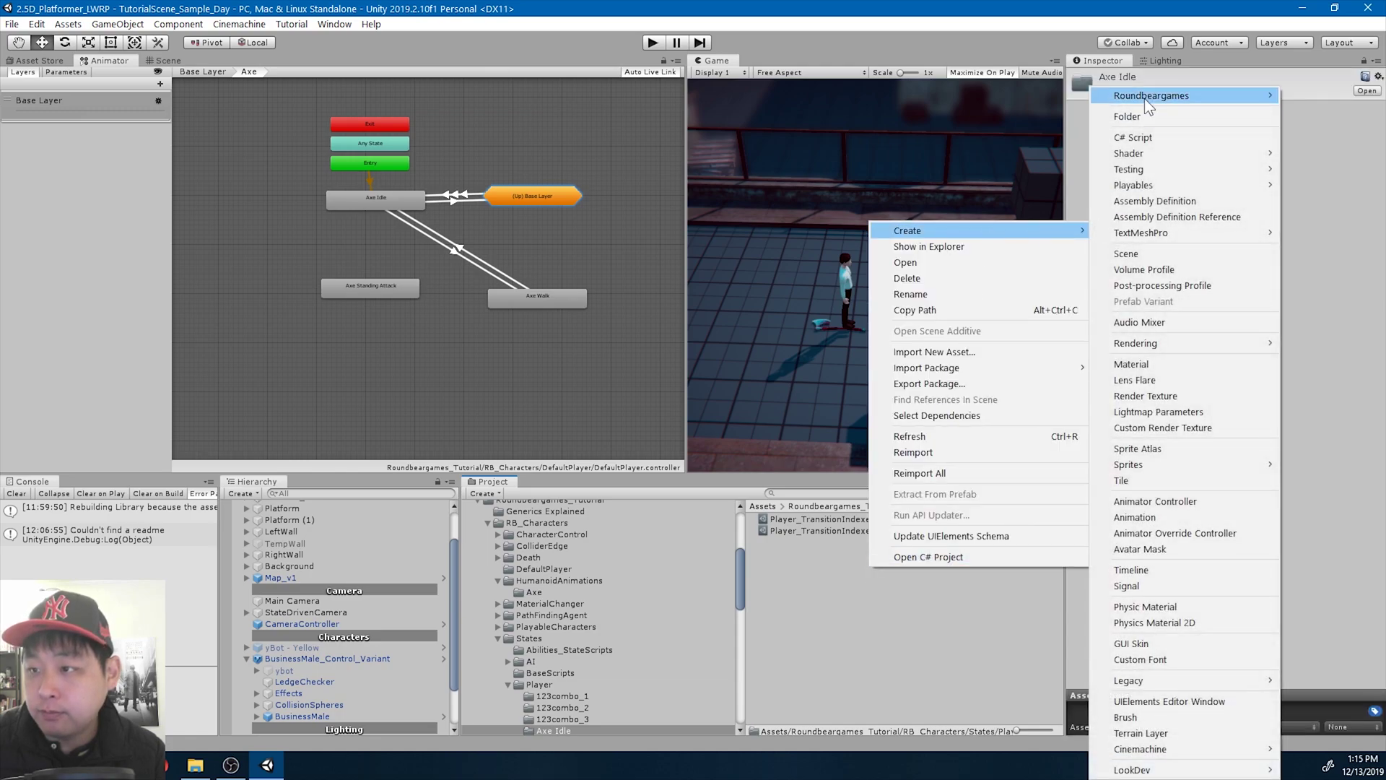
{"action": "mouse_move", "coordinate": [1018, 112]}
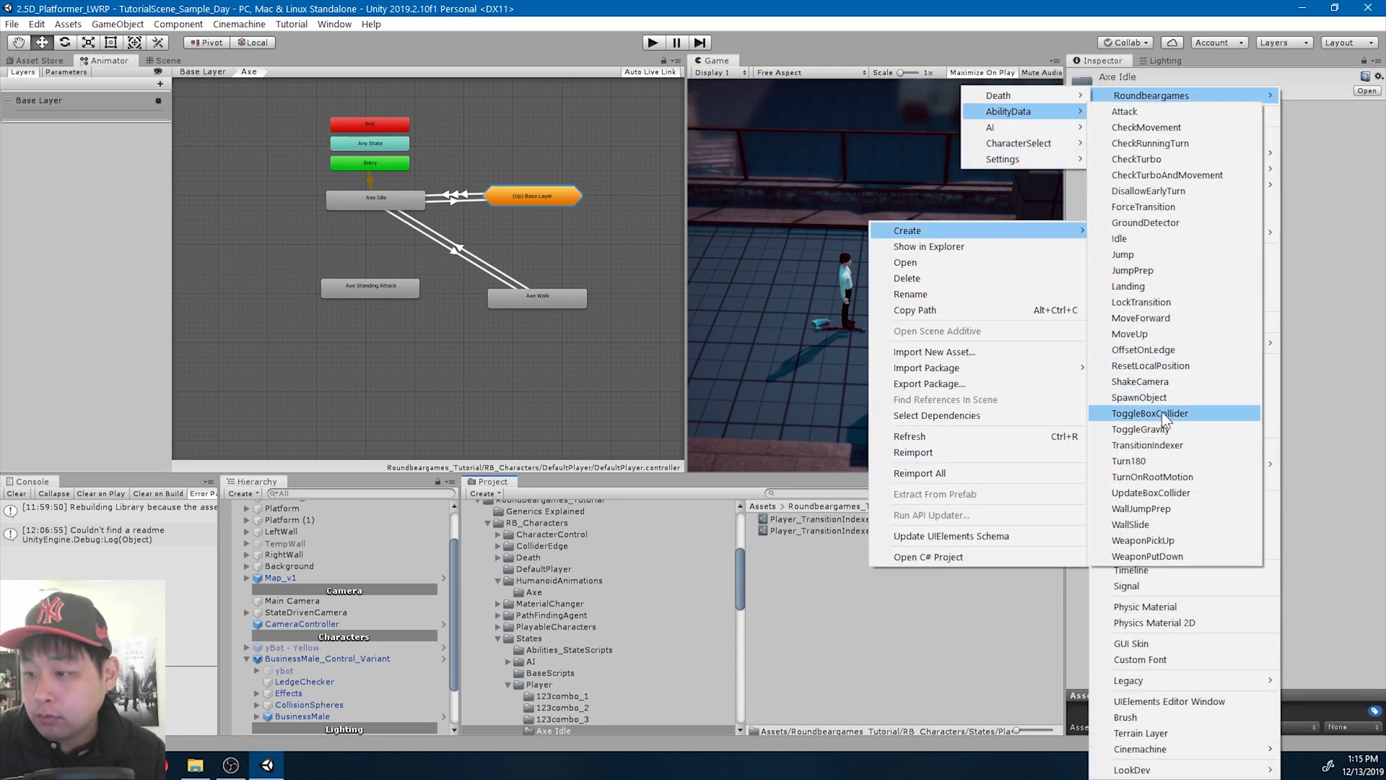
{"action": "left_click", "coordinate": [1162, 440]}
{"action": "type", "text": "Player_TransitionIndexer_AxeId"}
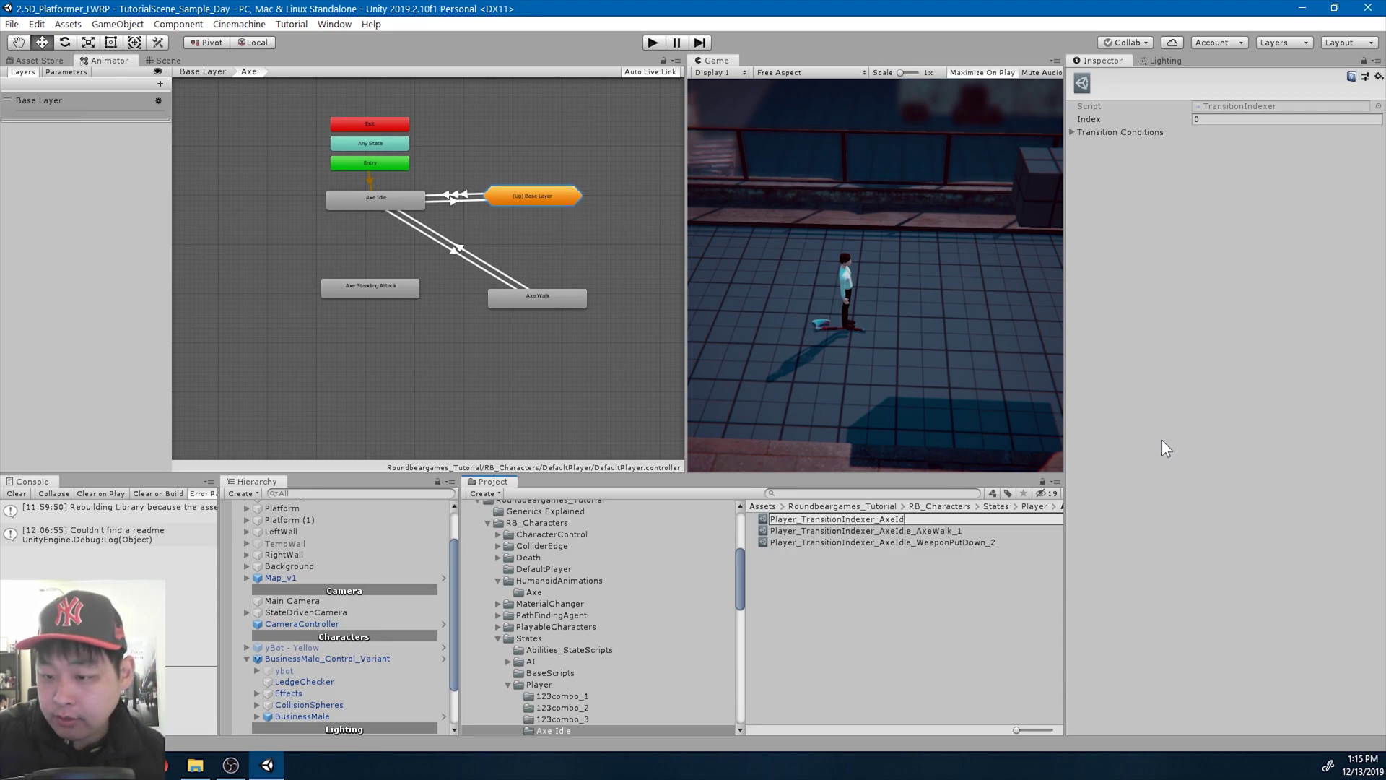
{"action": "type", "text": "le_AxeStand"}
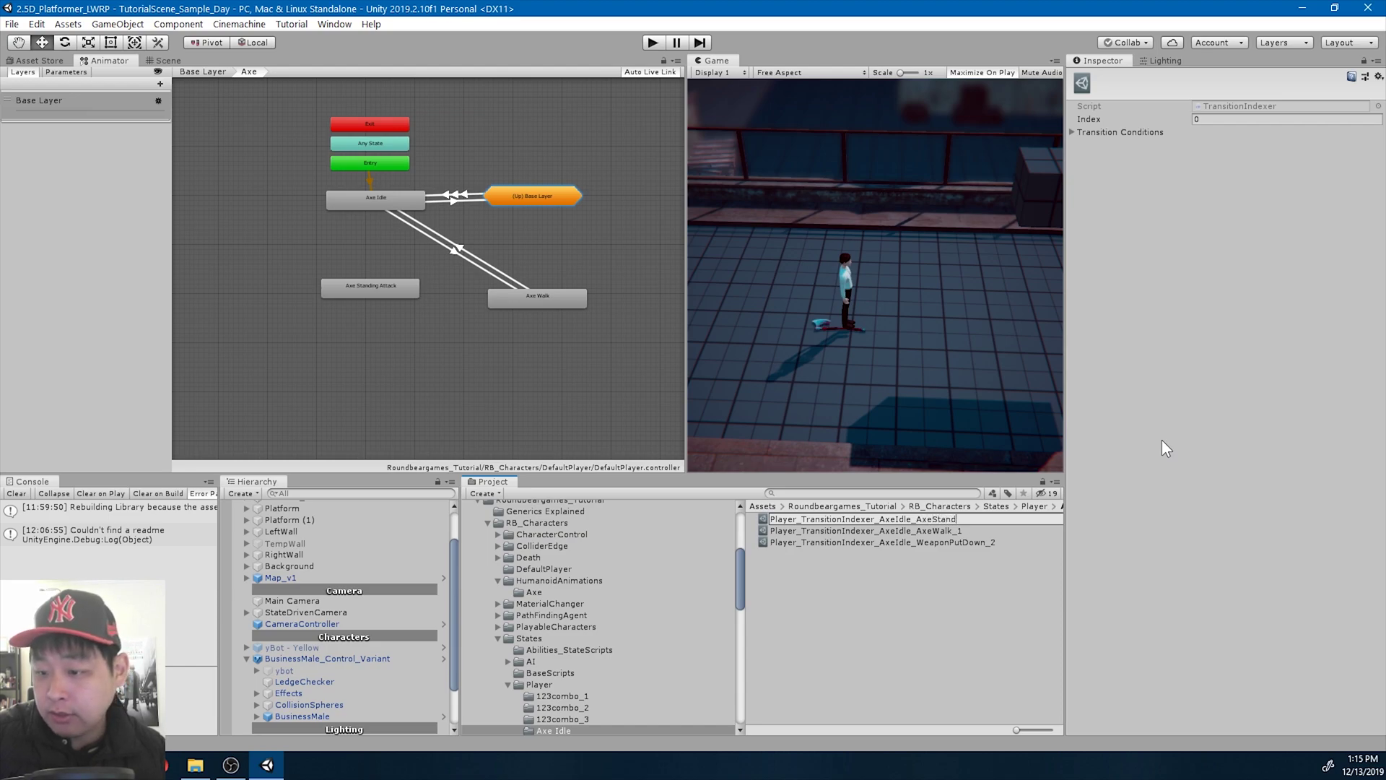
{"action": "type", "text": "ingAttack"}
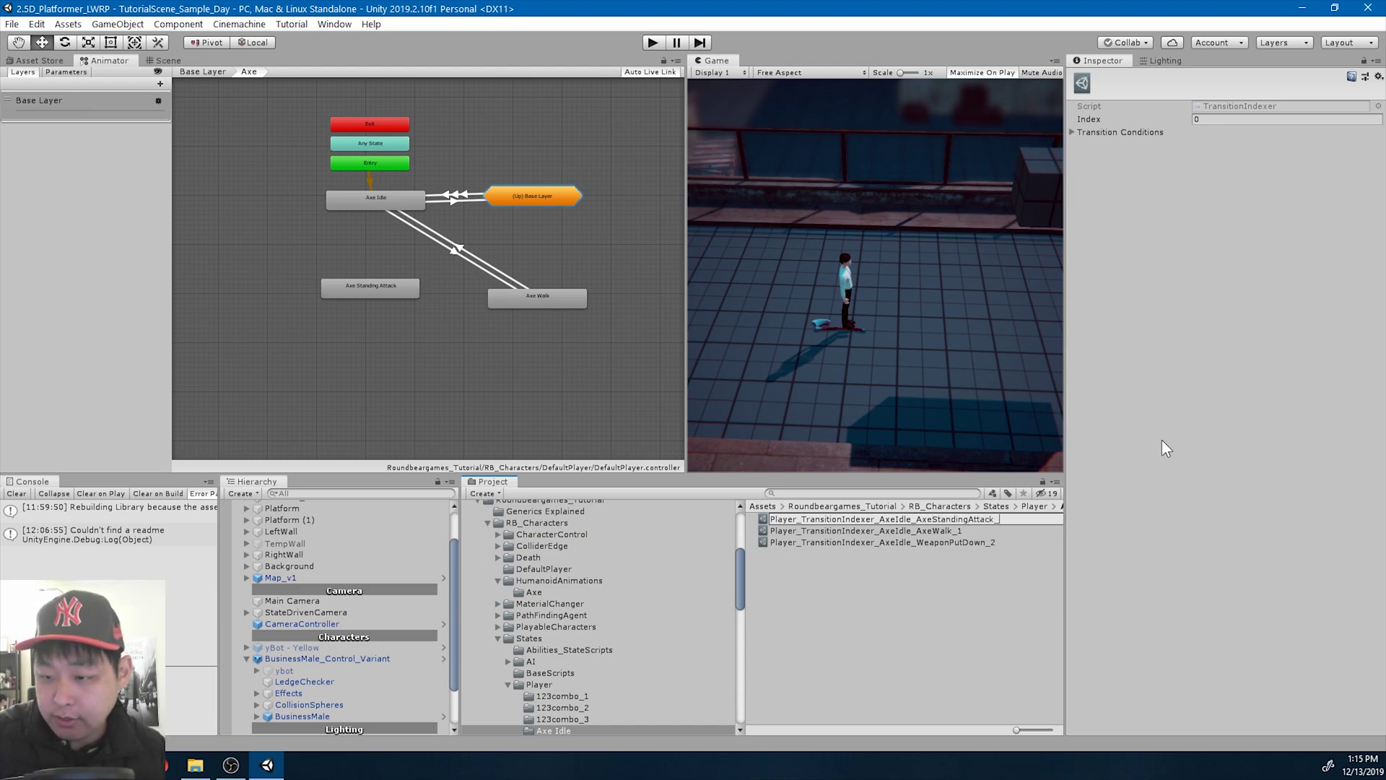
{"action": "type", "text": "_3"}
Name it Player_TransitionIndexer_AxeIdle_AxeStandingAttack_3 with index 3 and one ATTACK condition
{"action": "key", "text": "Return"}
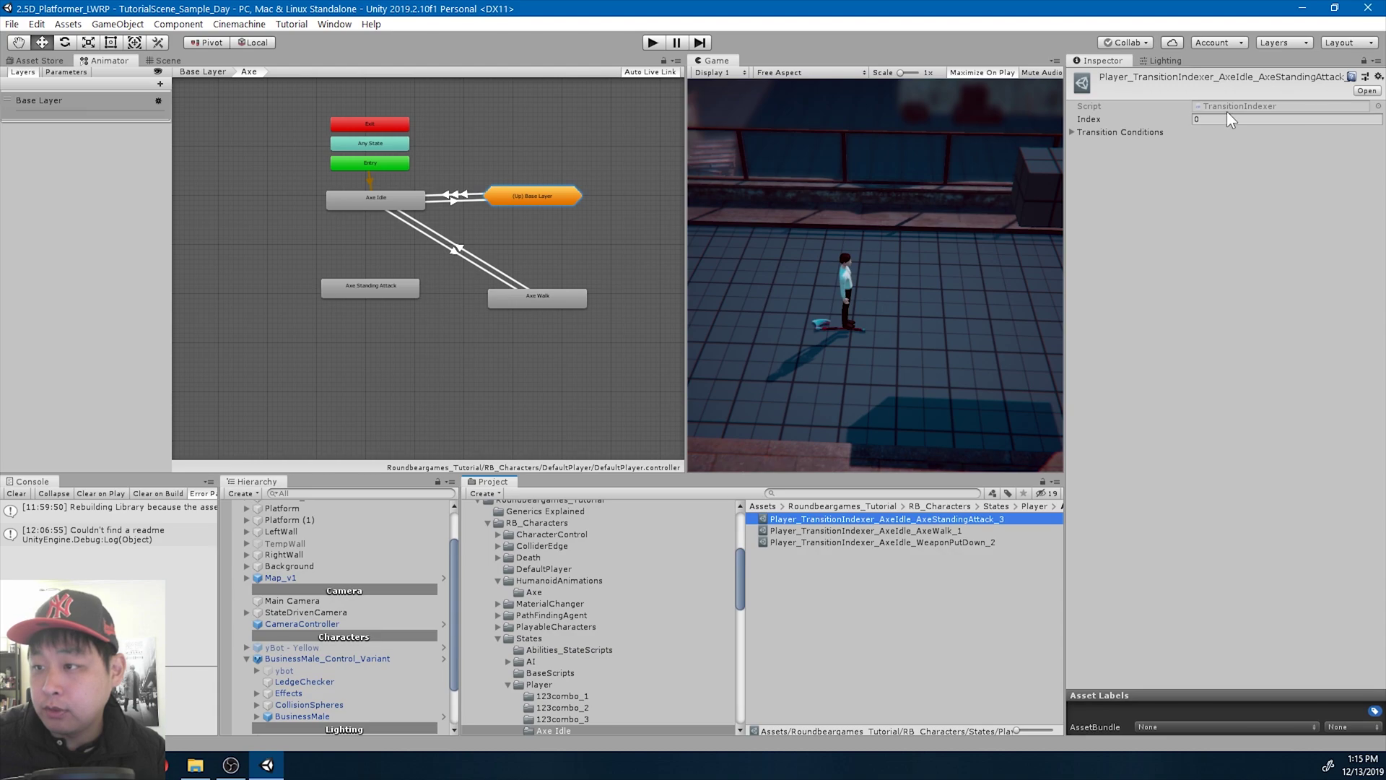
{"action": "left_click", "coordinate": [1229, 120]}
{"action": "type", "text": "3"}
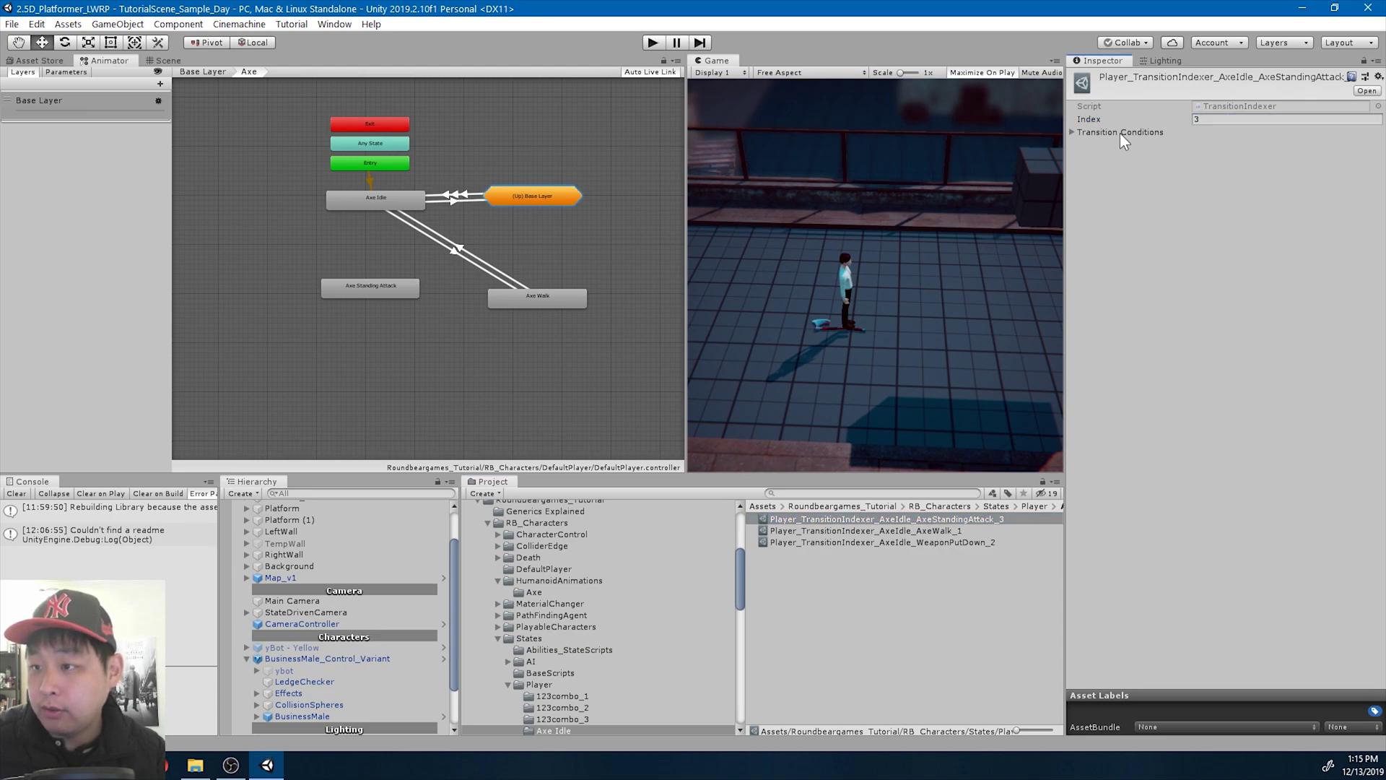
{"action": "left_click", "coordinate": [1120, 134]}
{"action": "left_click", "coordinate": [1228, 145]}
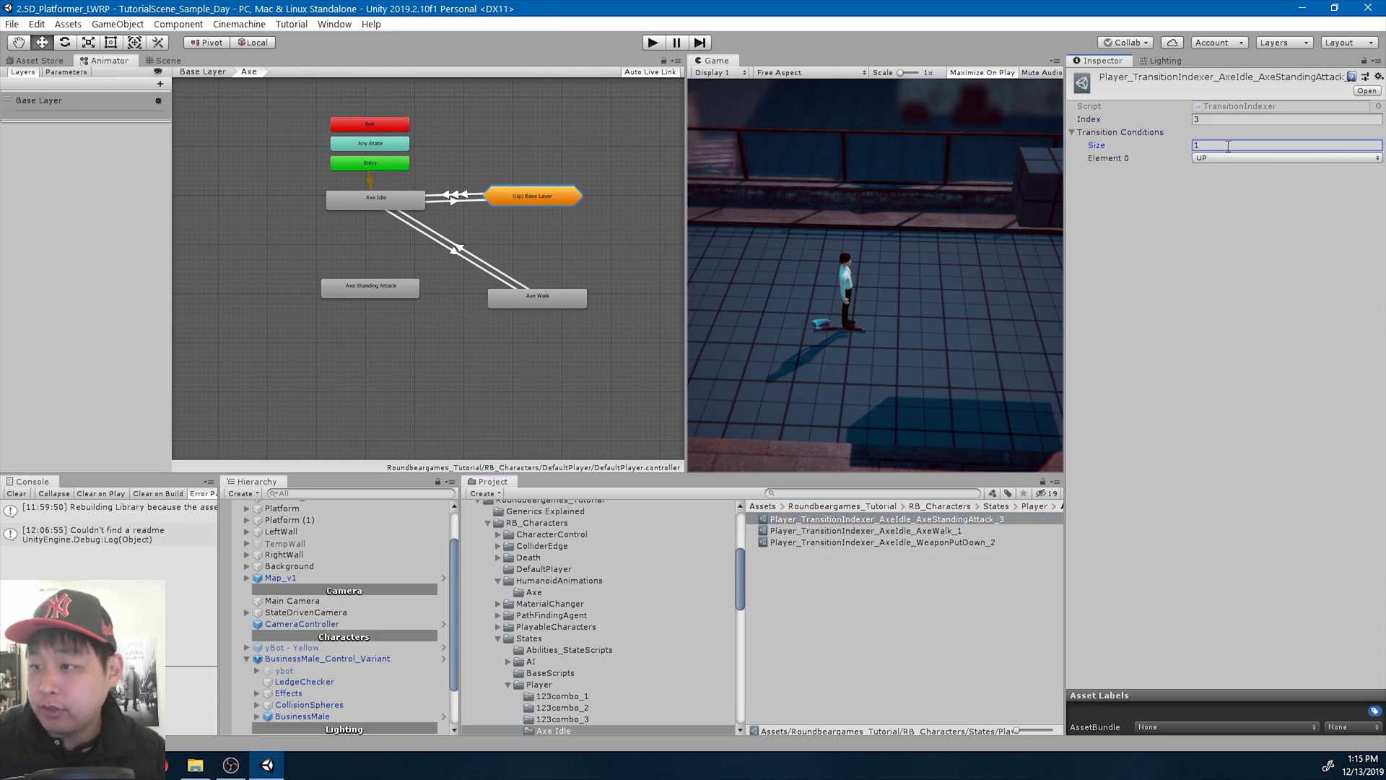
{"action": "left_click", "coordinate": [1200, 159]}
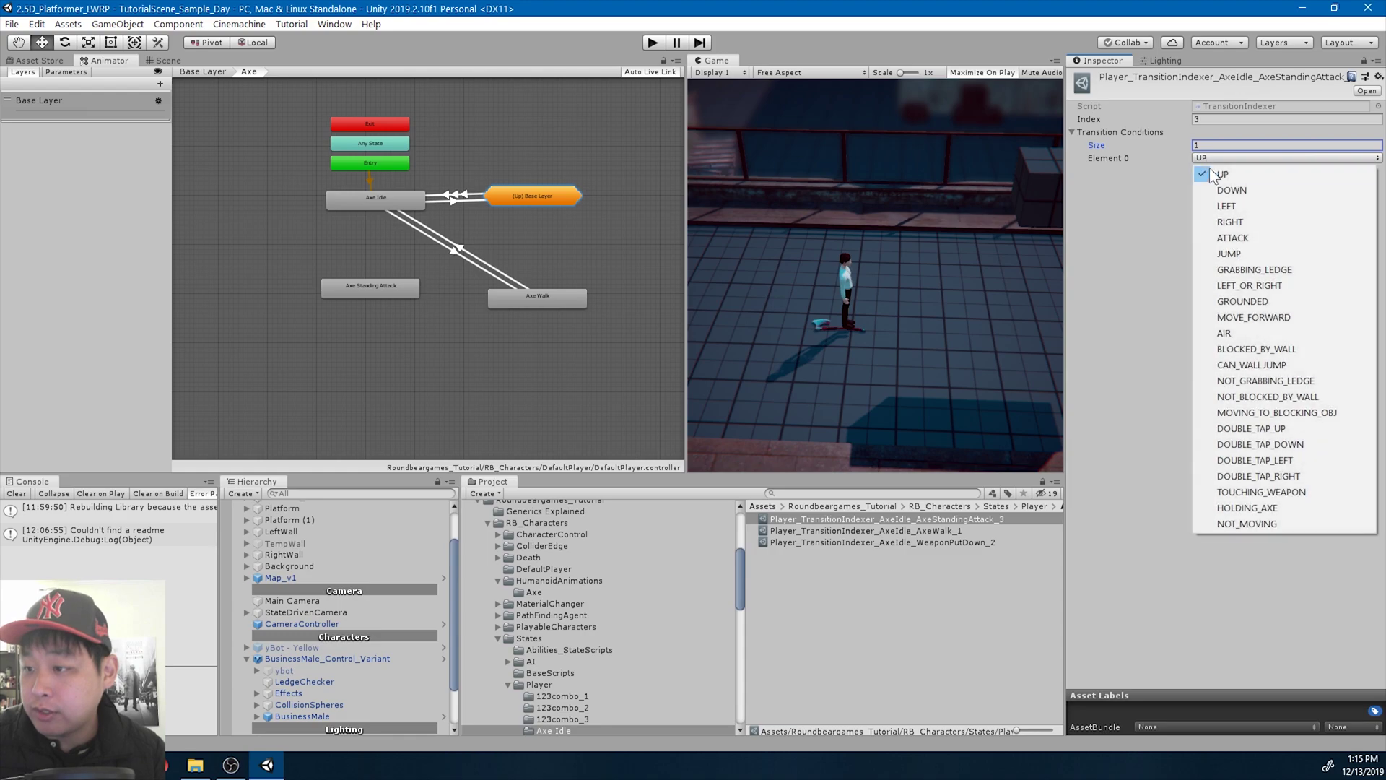
{"action": "left_click", "coordinate": [1238, 241]}
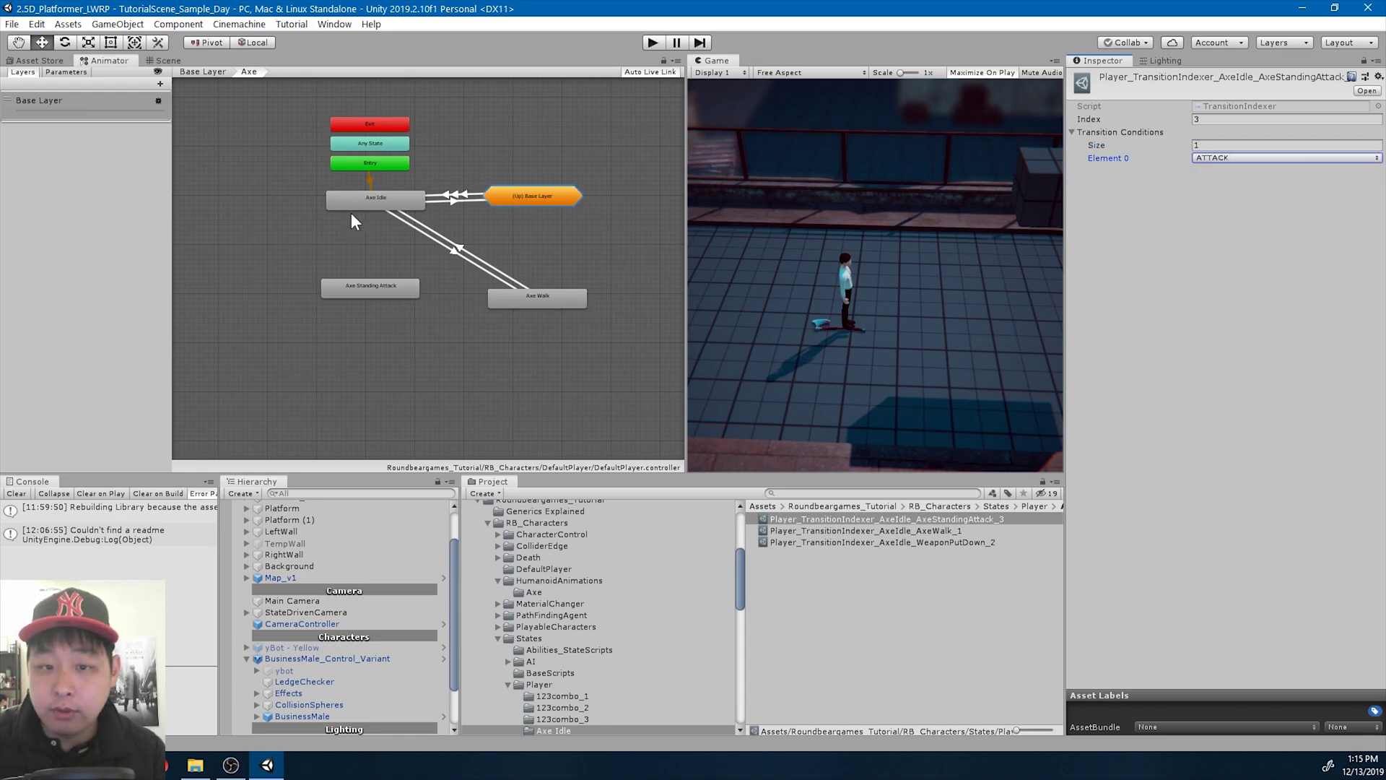
{"action": "scroll", "coordinate": [352, 213], "scroll_direction": "up", "scroll_amount": 3}
Create an Axe Idle to Axe Standing Attack transition without exit time, conditioned on TransitionIndex equals 3
{"action": "right_click", "coordinate": [406, 228]}
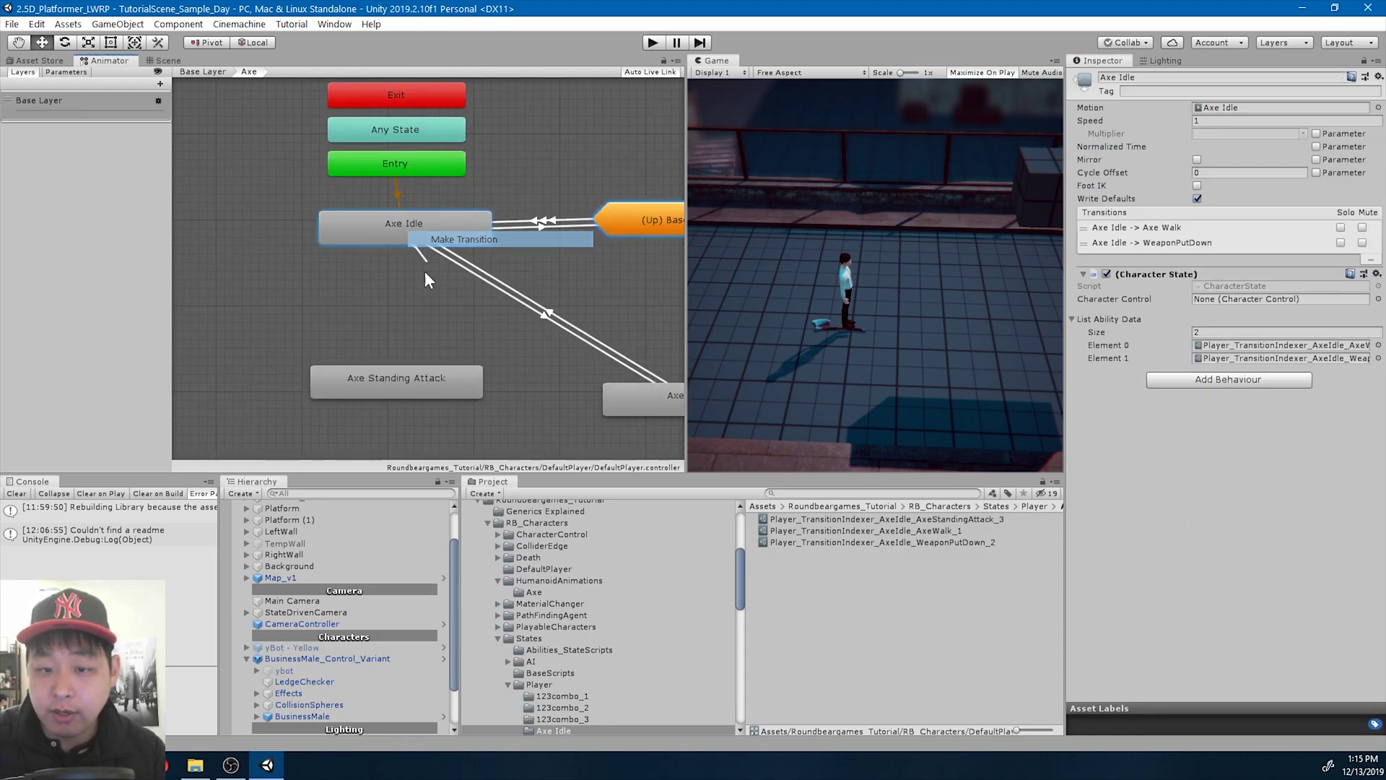
{"action": "left_click", "coordinate": [395, 378]}
{"action": "left_click", "coordinate": [400, 311]}
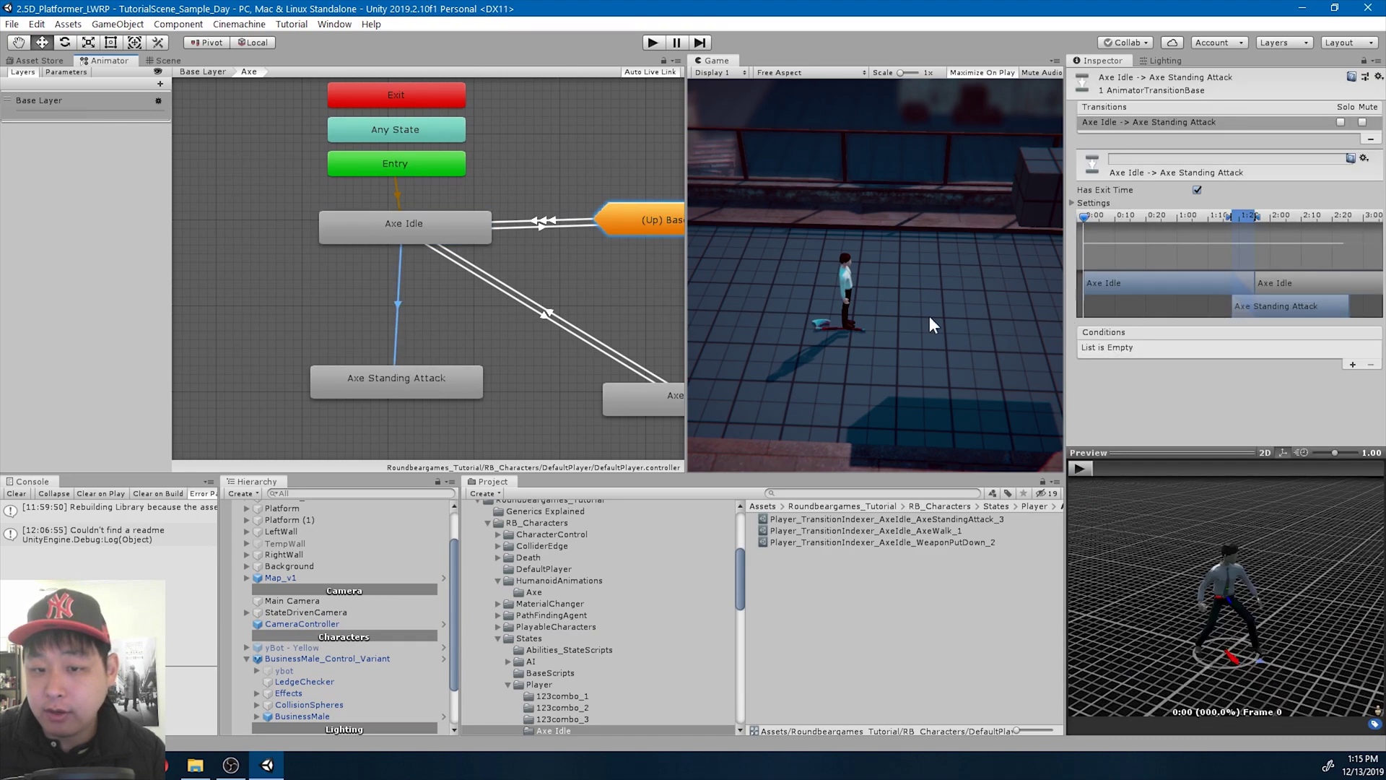
{"action": "left_click", "coordinate": [1197, 191]}
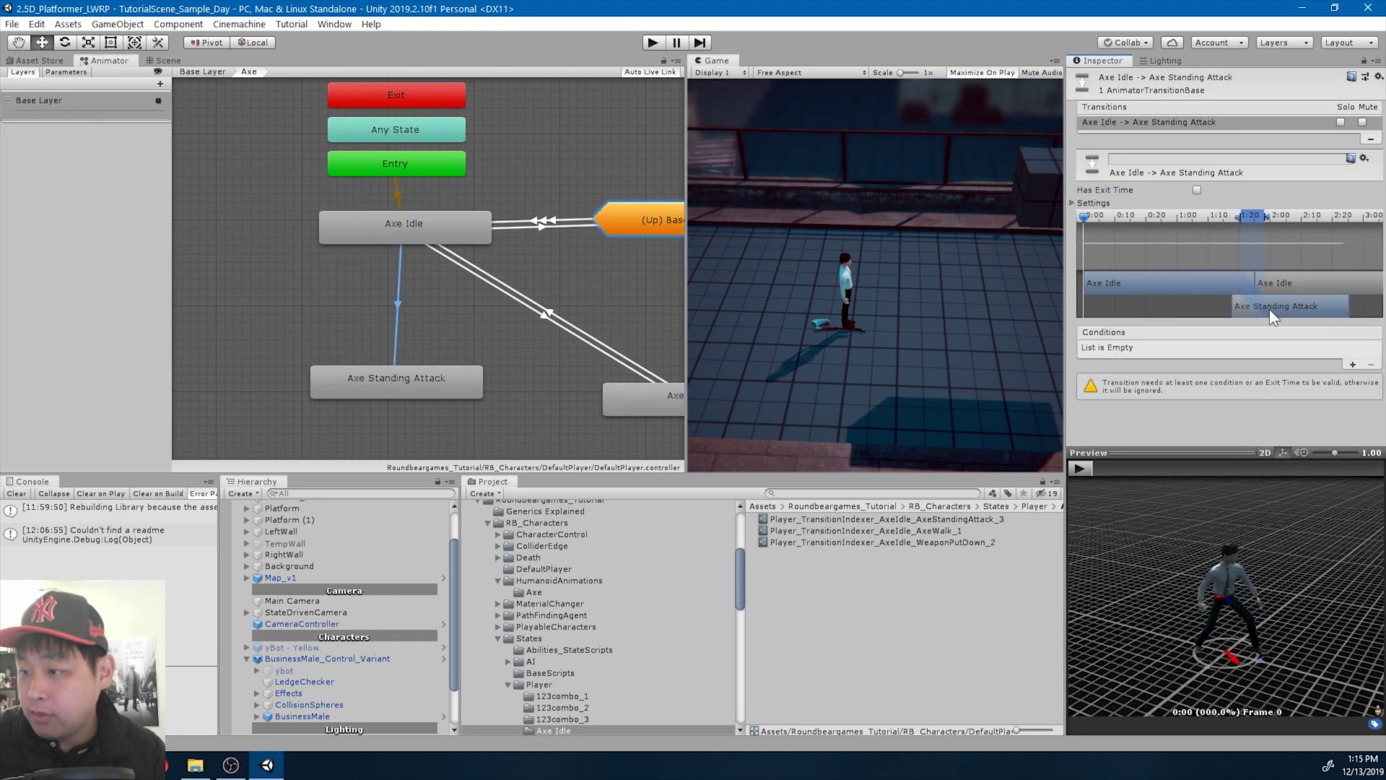
{"action": "left_click", "coordinate": [1351, 366]}
{"action": "left_click", "coordinate": [1121, 349]}
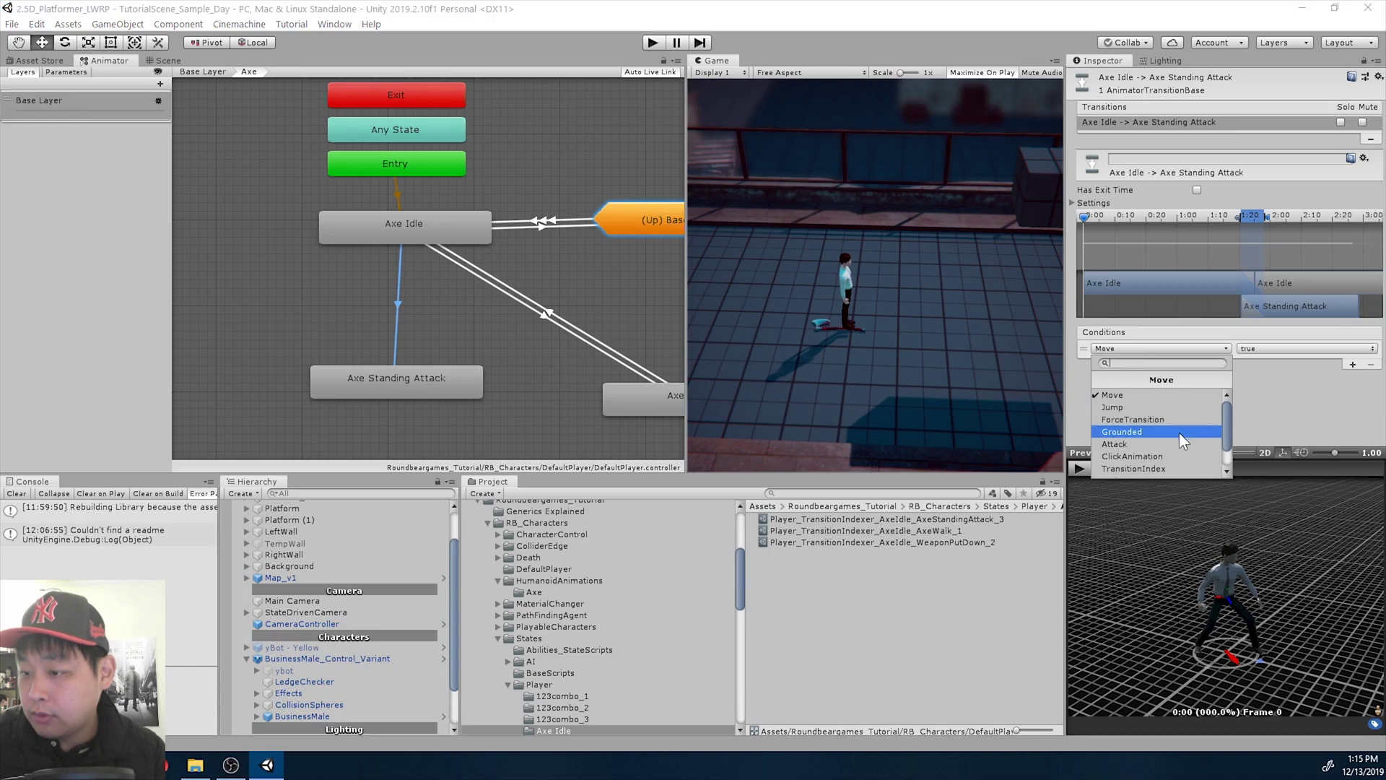
{"action": "scroll", "coordinate": [1179, 432], "scroll_direction": "down", "scroll_amount": 1}
{"action": "left_click", "coordinate": [1160, 434]}
{"action": "left_click", "coordinate": [1273, 349]}
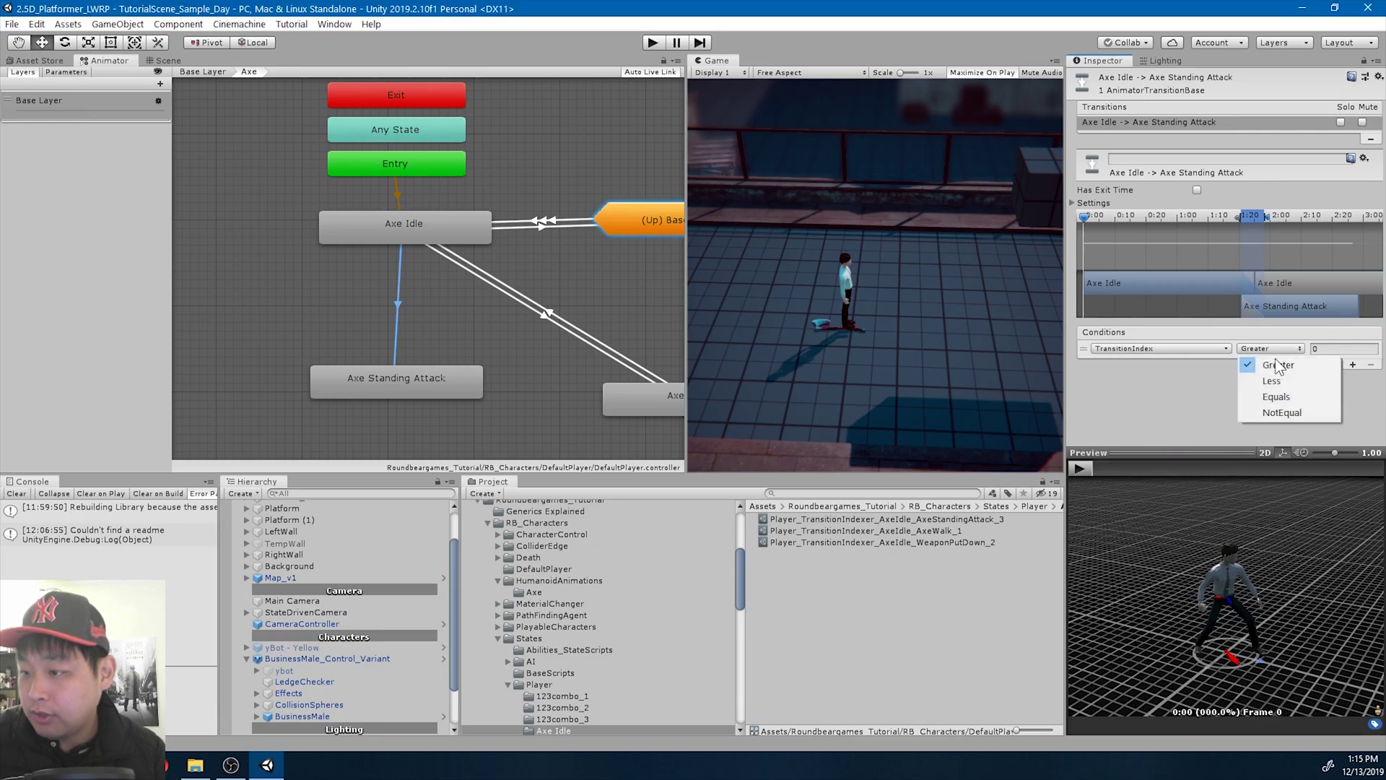
{"action": "left_click", "coordinate": [1282, 398]}
{"action": "type", "text": "3"}
{"action": "left_click", "coordinate": [1087, 465]}
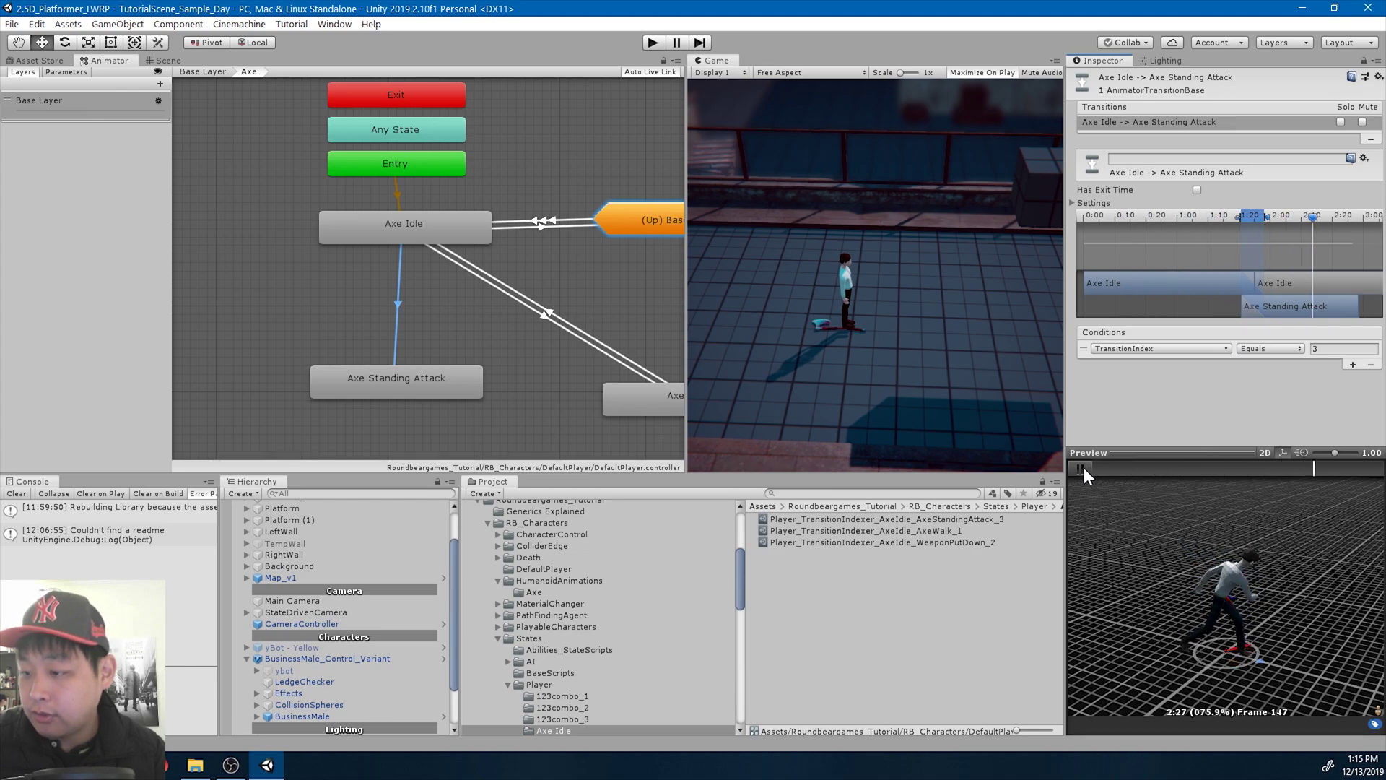
Set Axe Standing Attack speed to 1.1 and nudge when the attack blends in, previewing it
{"action": "left_click", "coordinate": [422, 375]}
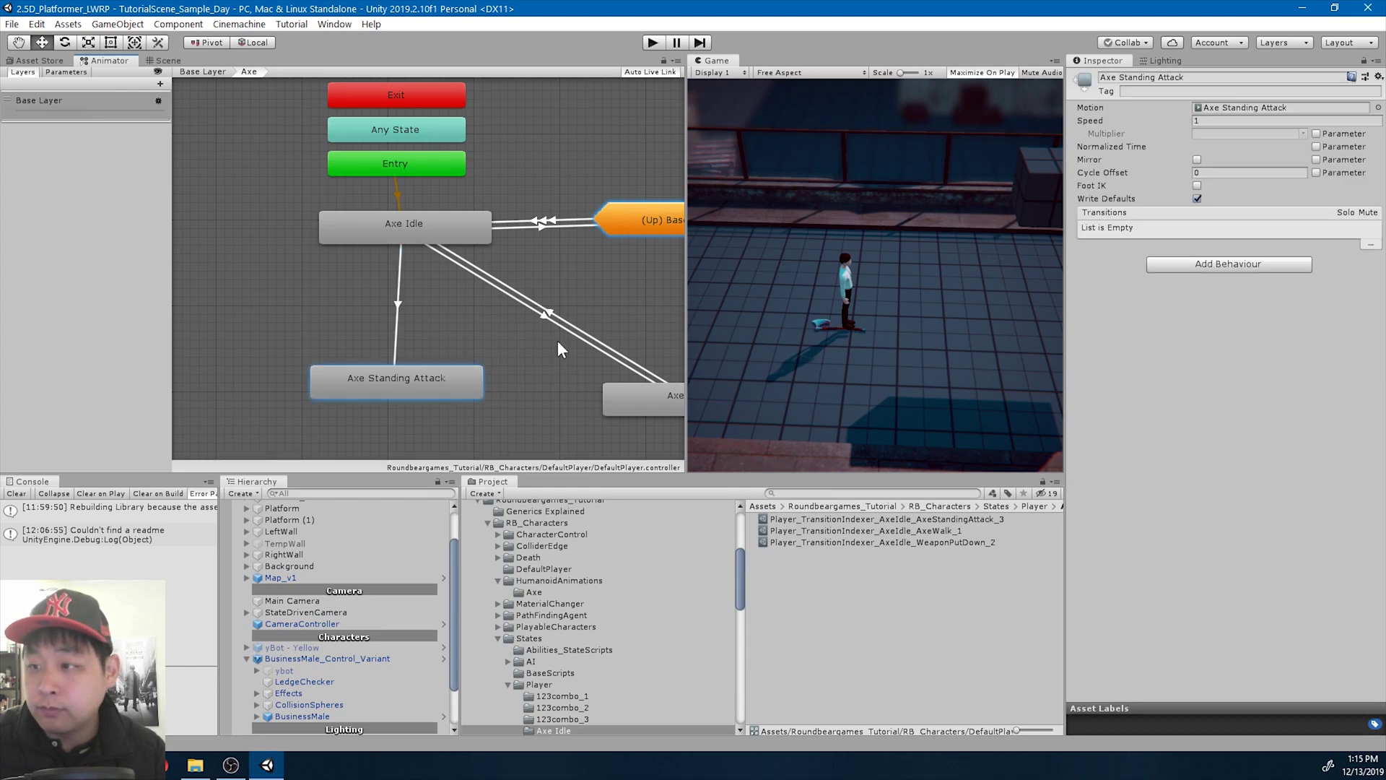
{"action": "left_click", "coordinate": [1216, 119]}
{"action": "type", "text": ".1"}
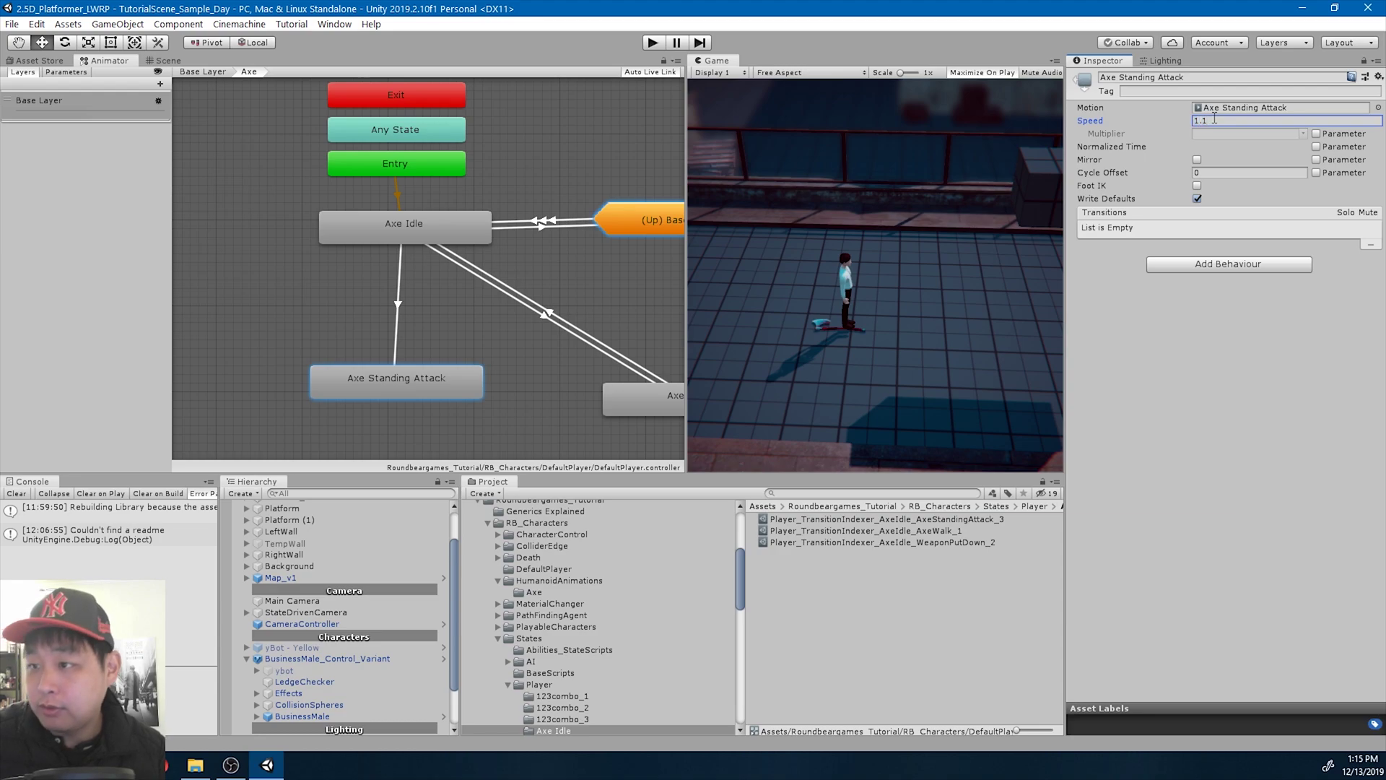
{"action": "left_click", "coordinate": [397, 295]}
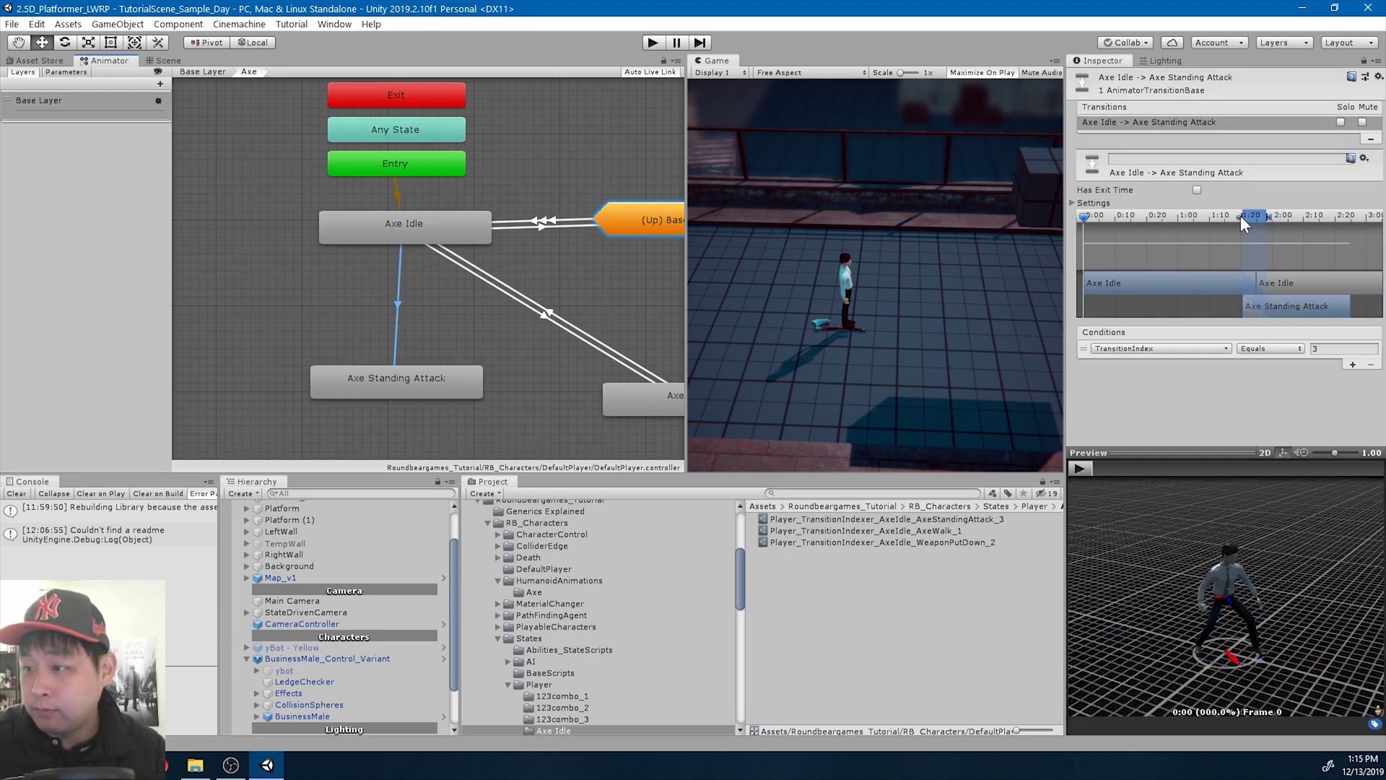
{"action": "scroll", "coordinate": [1242, 236], "scroll_direction": "up", "scroll_amount": 3}
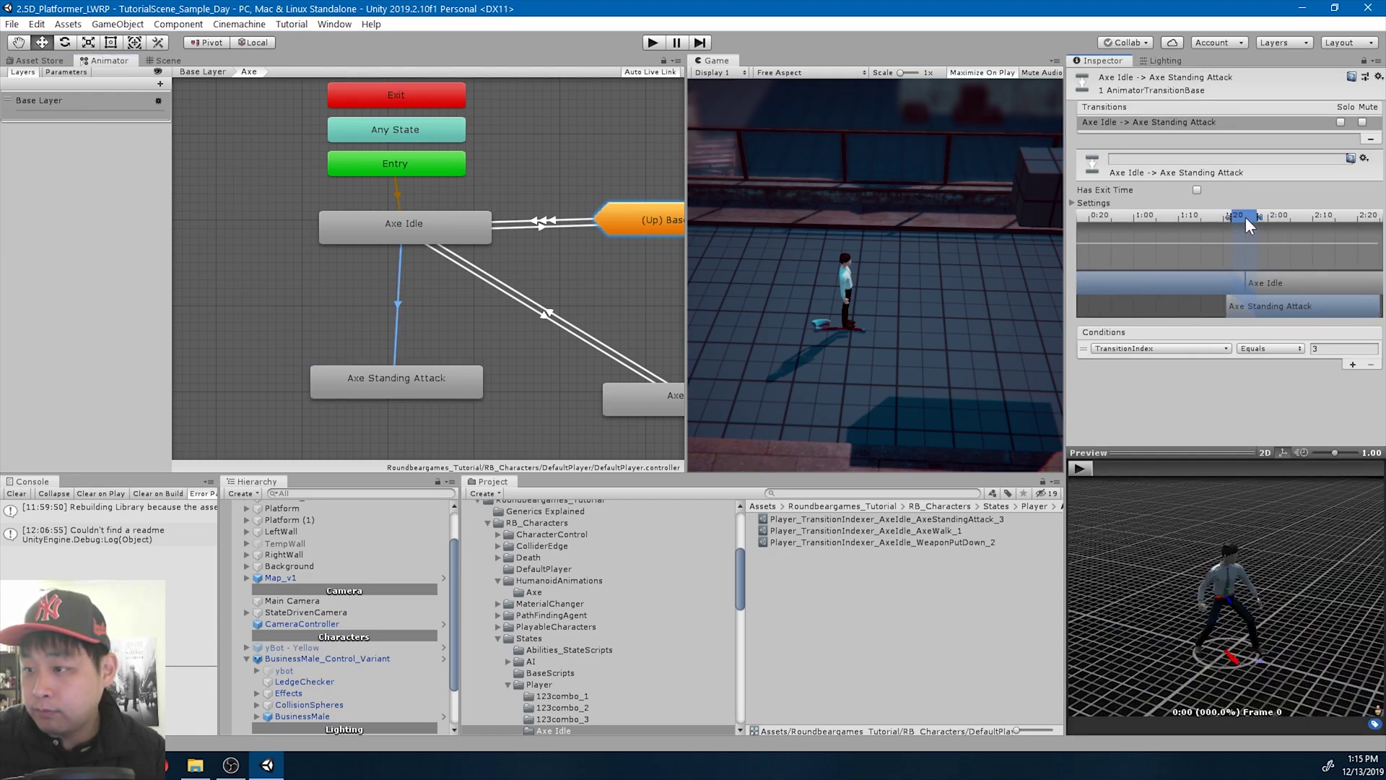
{"action": "left_click_drag", "start_coordinate": [1249, 295], "coordinate": [1254, 297]}
{"action": "left_click", "coordinate": [1078, 467]}
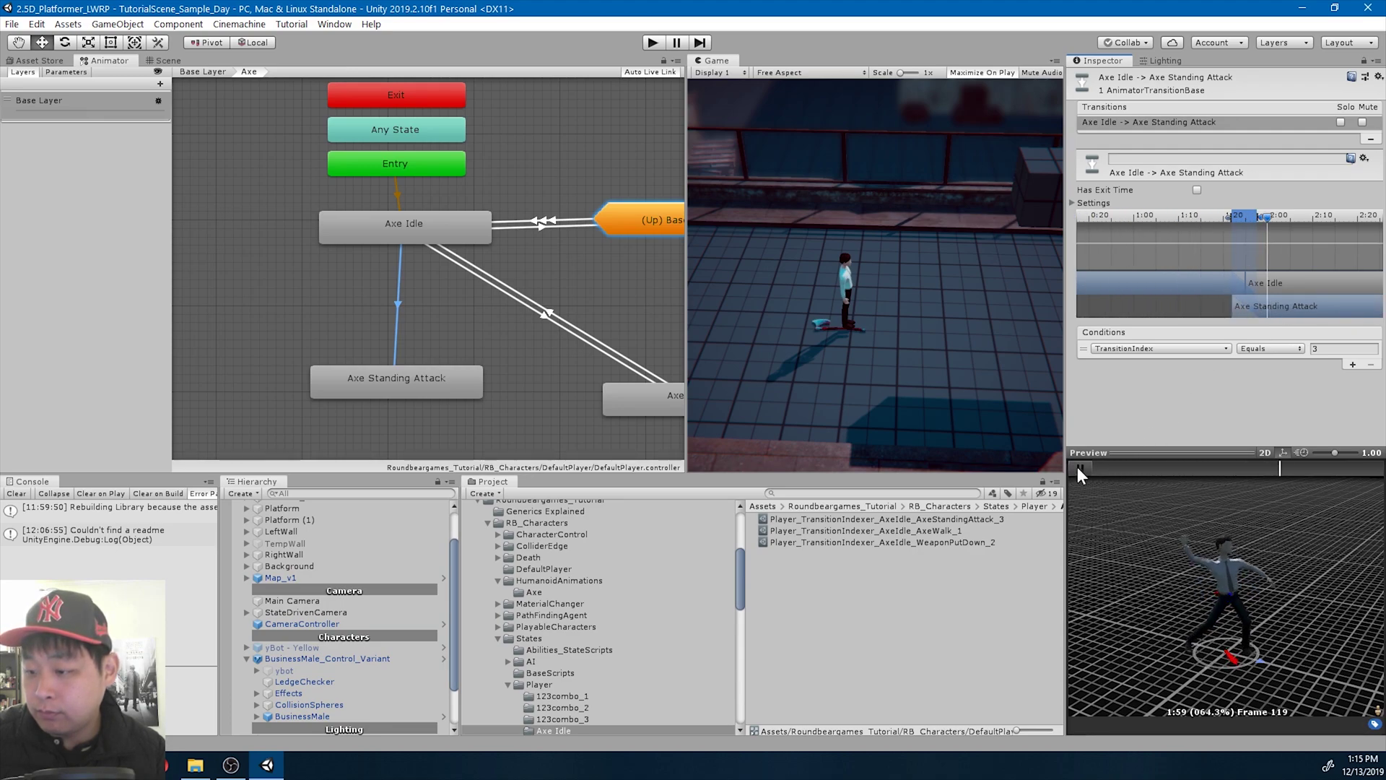
{"action": "left_click", "coordinate": [1078, 467]}
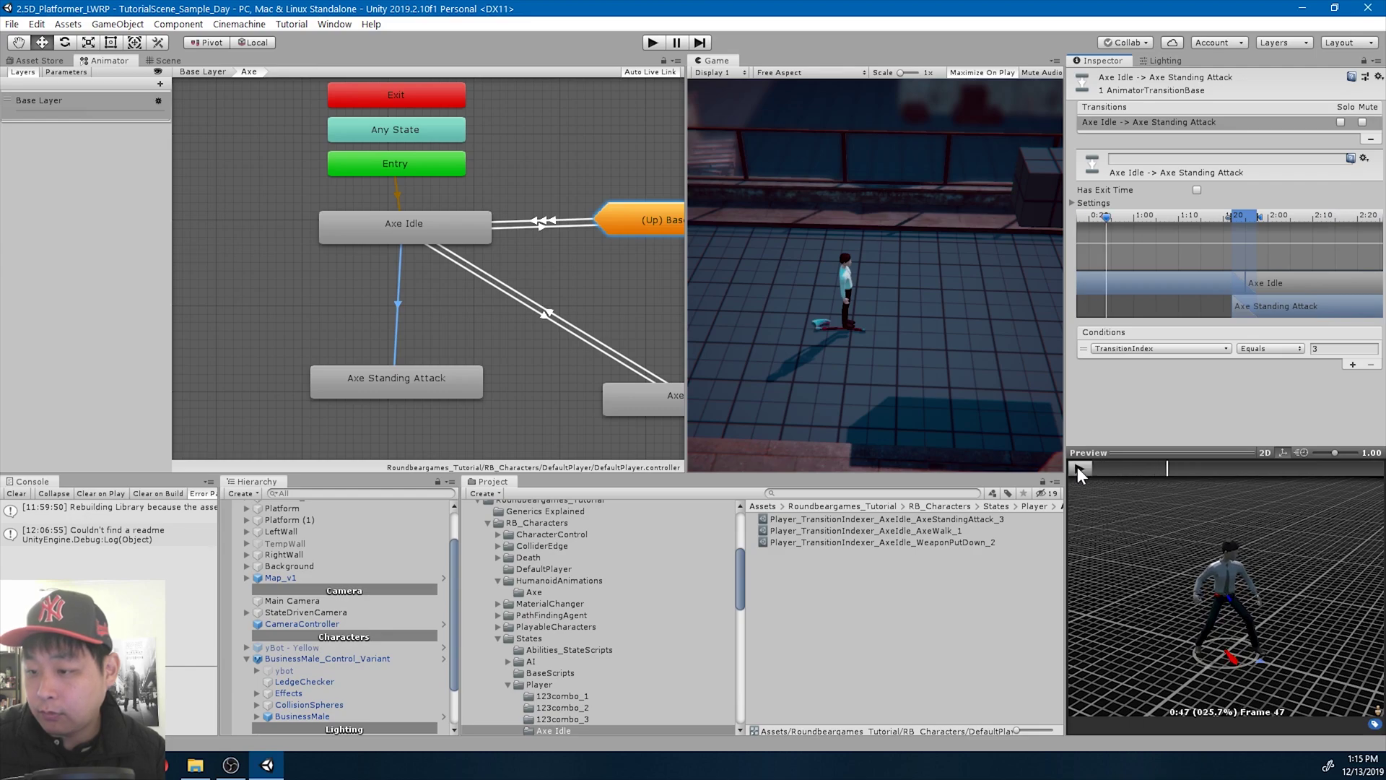
{"action": "middle_click_drag", "start_coordinate": [414, 316], "coordinate": [333, 234]}
Make a transition from Axe Standing Attack back to Axe Idle and preview it
{"action": "right_click", "coordinate": [352, 294]}
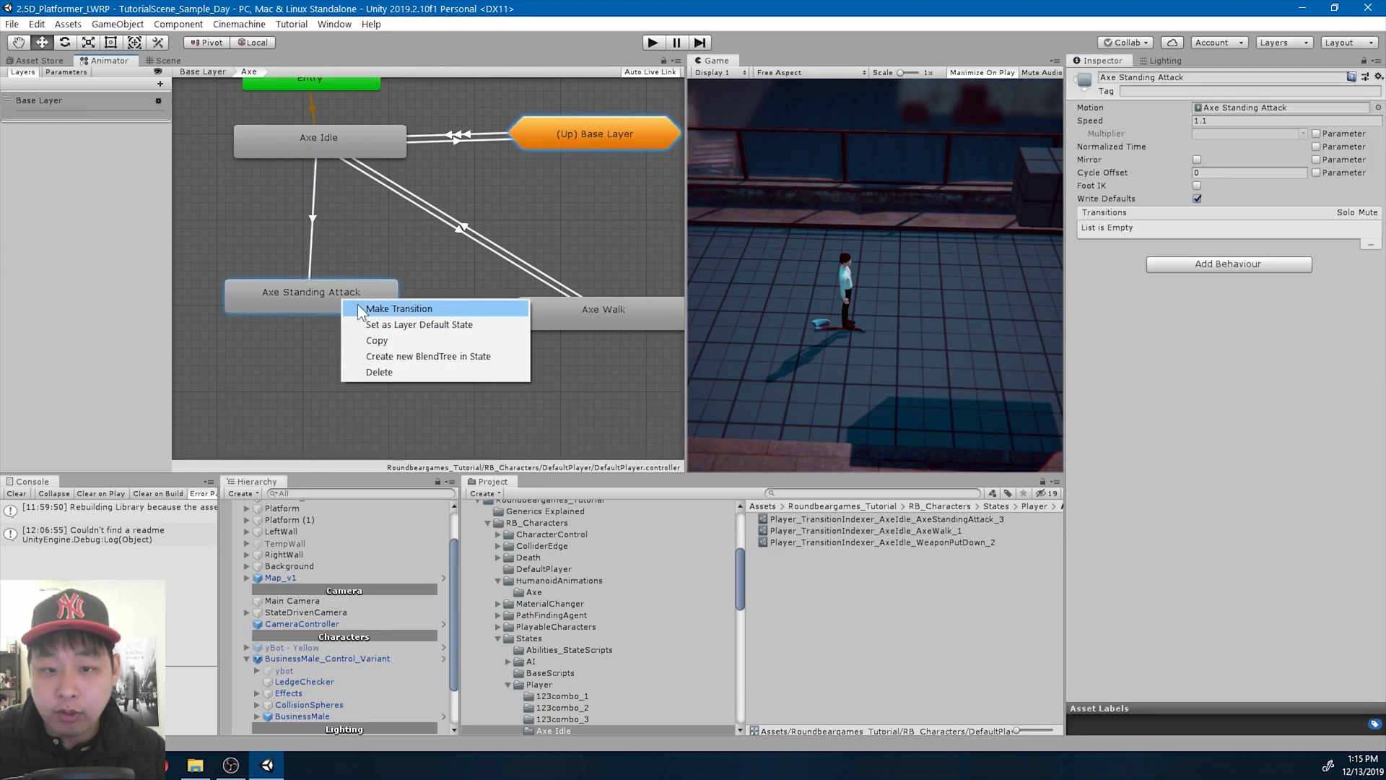
{"action": "left_click", "coordinate": [372, 308]}
{"action": "left_click", "coordinate": [346, 147]}
{"action": "left_click", "coordinate": [322, 224]}
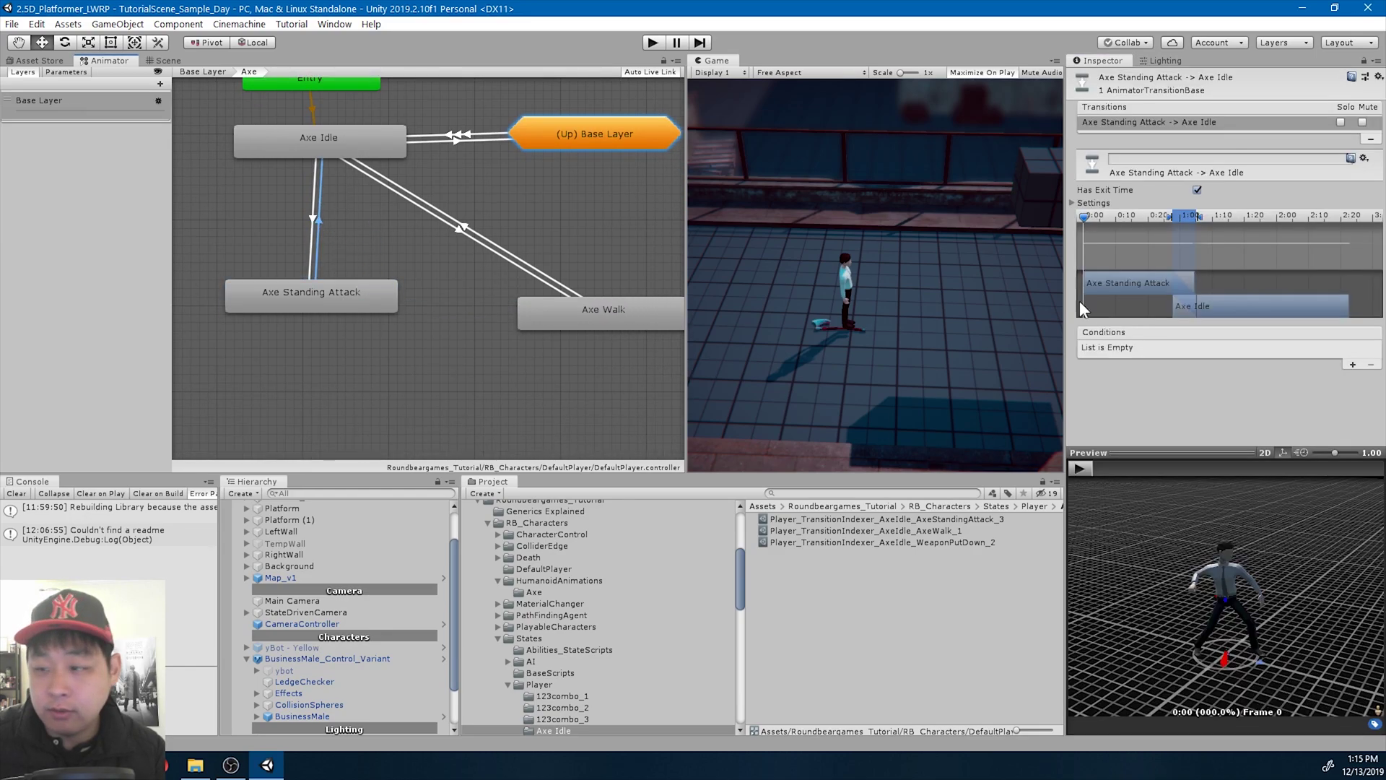
{"action": "left_click", "coordinate": [1076, 467]}
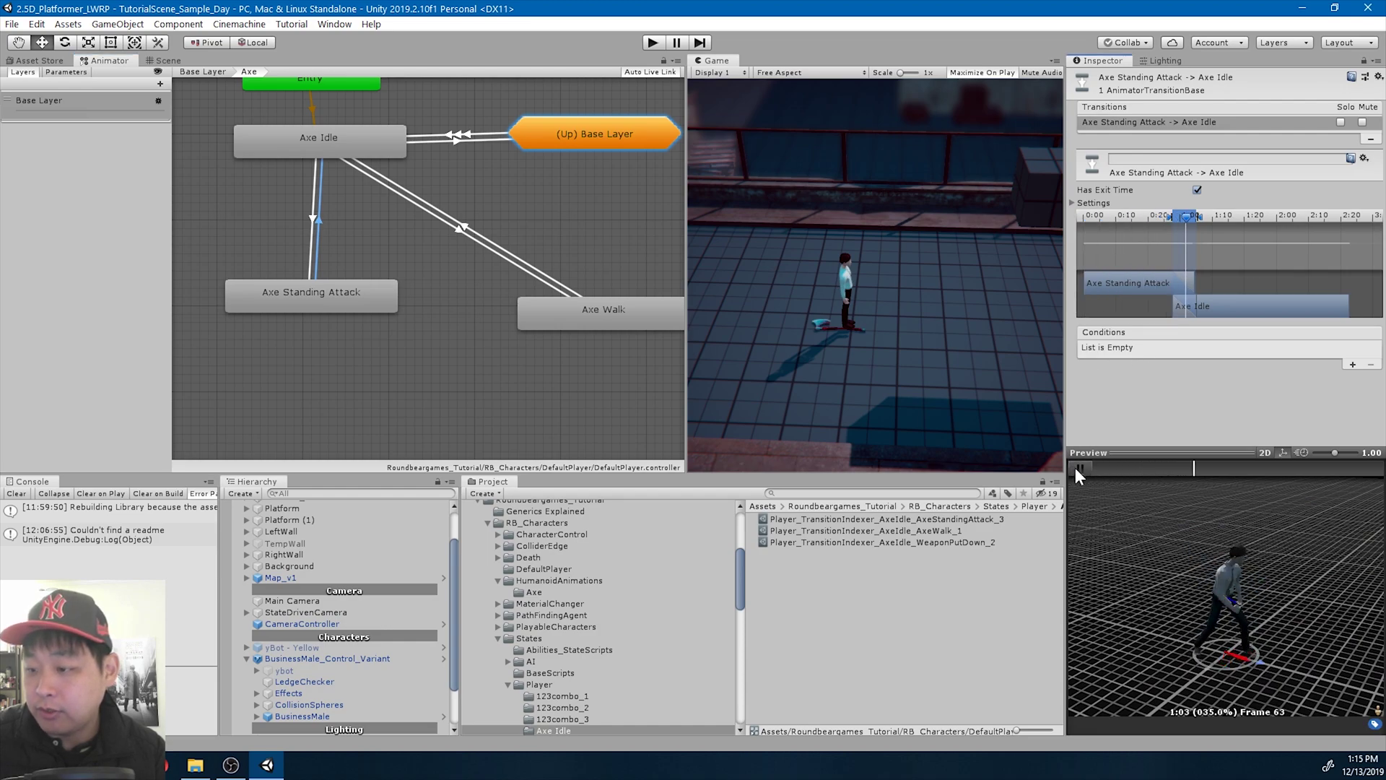
{"action": "left_click", "coordinate": [1076, 467]}
{"action": "scroll", "coordinate": [1188, 248], "scroll_direction": "up", "scroll_amount": 2}
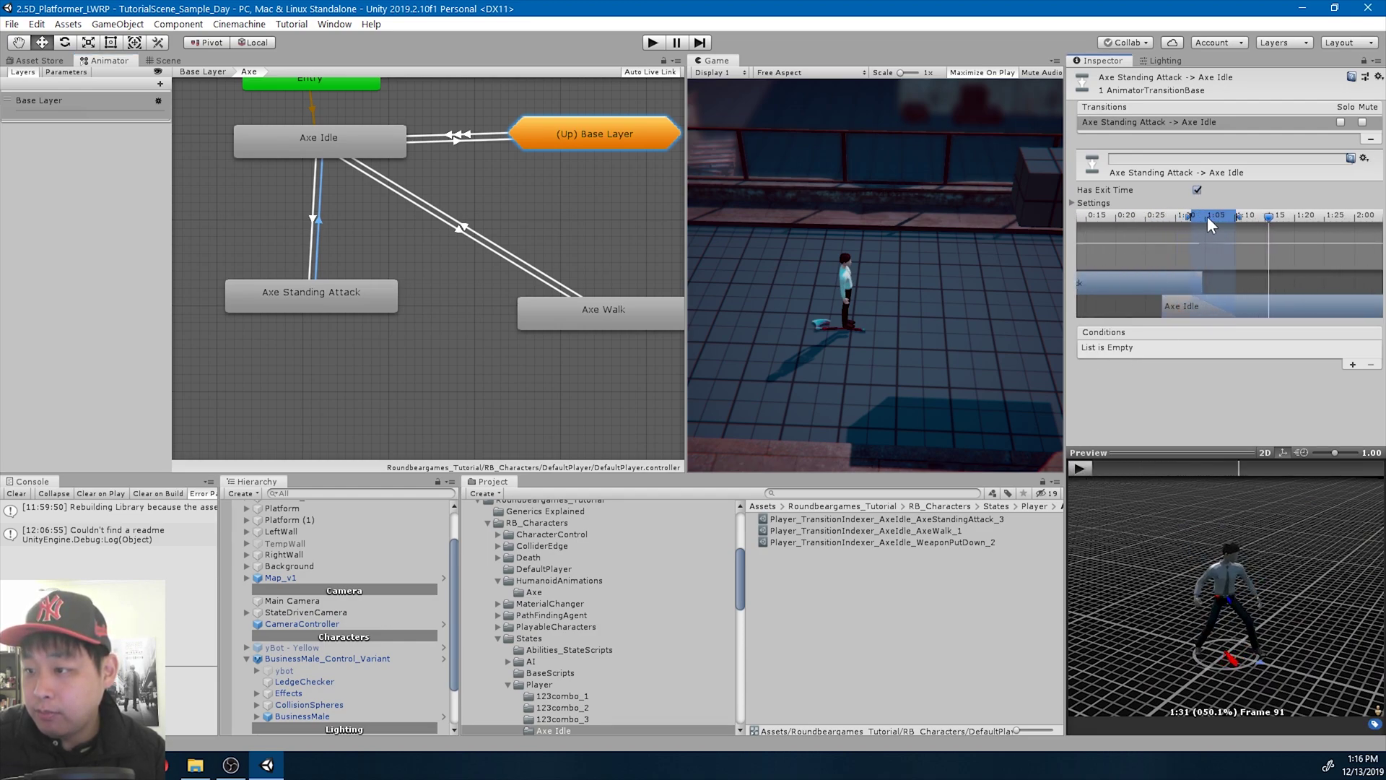
Shift the return-to-Idle blend later and shorten it, previewing after each adjustment
{"action": "left_click", "coordinate": [1079, 468]}
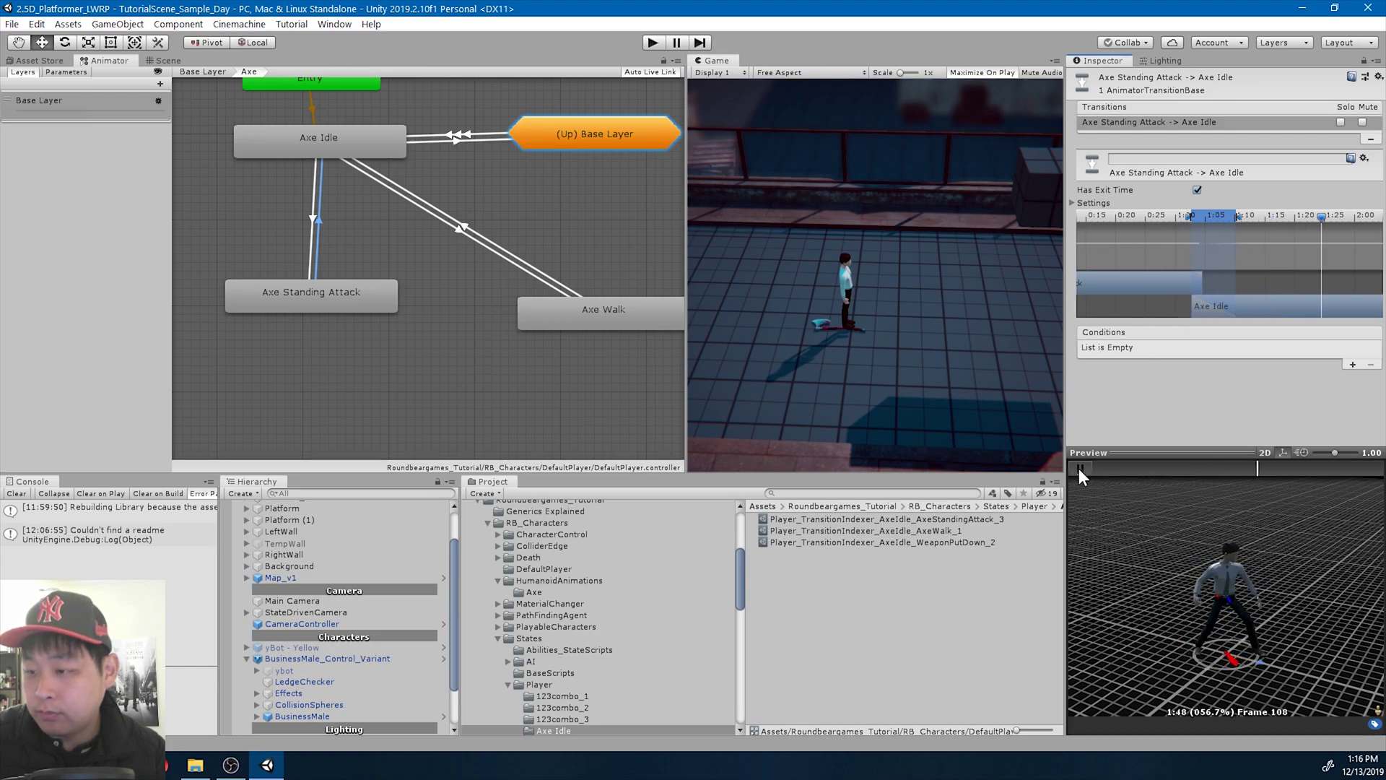
{"action": "left_click", "coordinate": [1079, 468]}
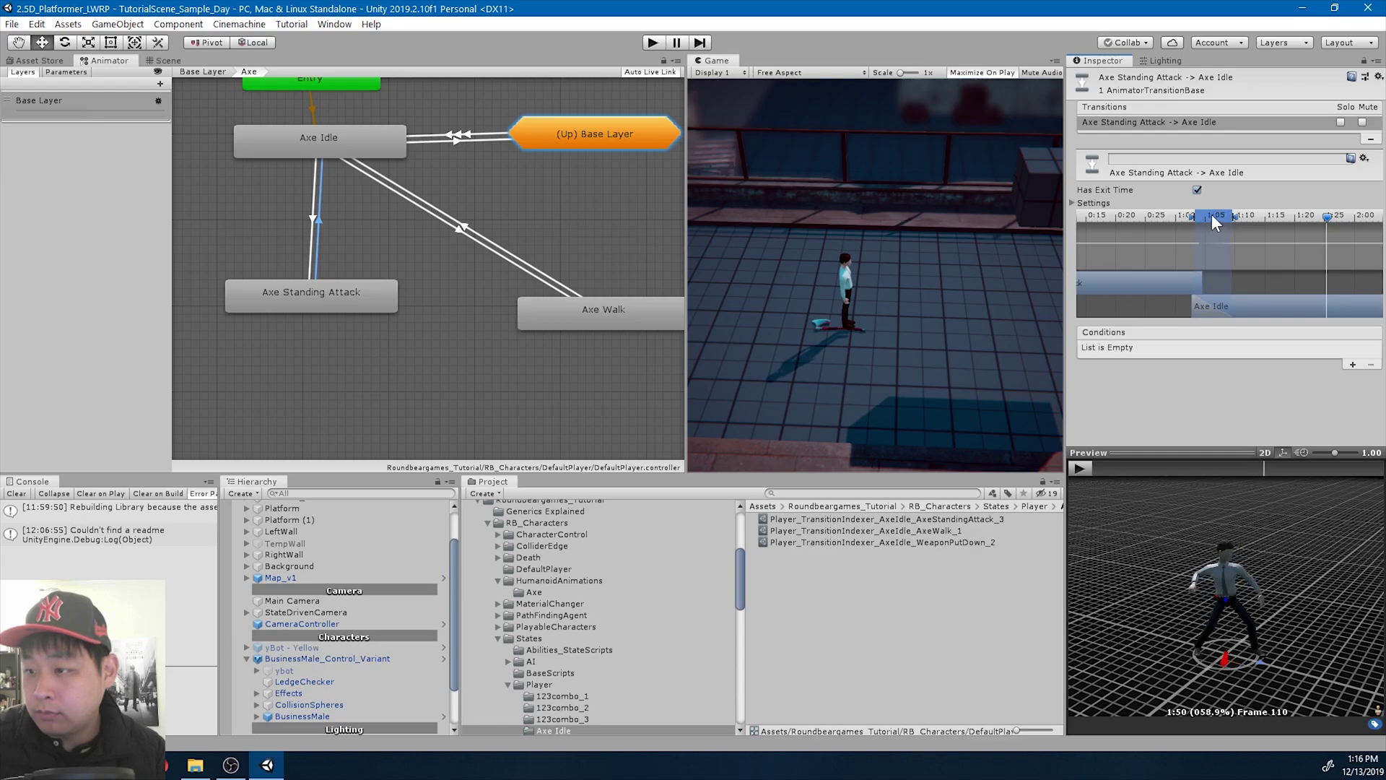
{"action": "left_click_drag", "start_coordinate": [1213, 213], "coordinate": [1224, 306]}
{"action": "left_click", "coordinate": [1078, 468]}
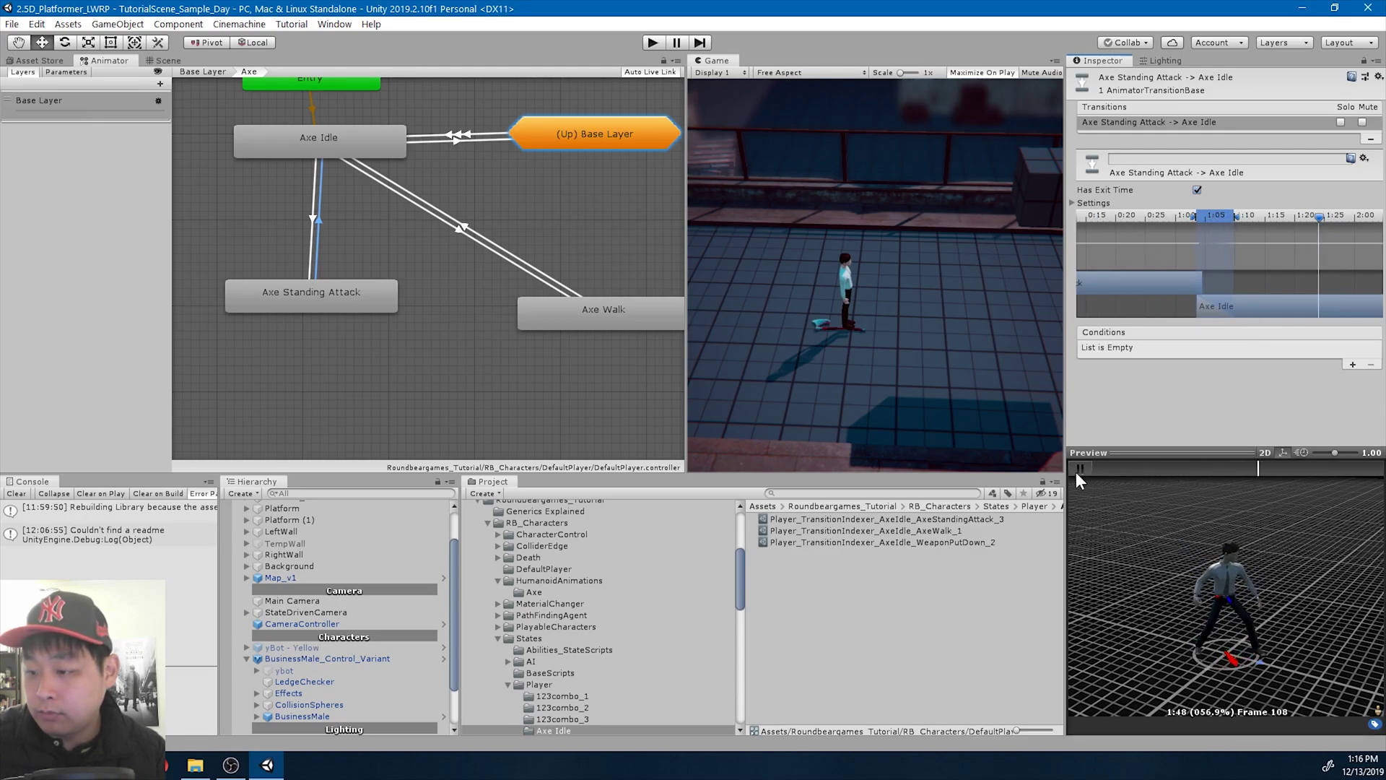
{"action": "left_click_drag", "start_coordinate": [1238, 216], "coordinate": [1230, 217]}
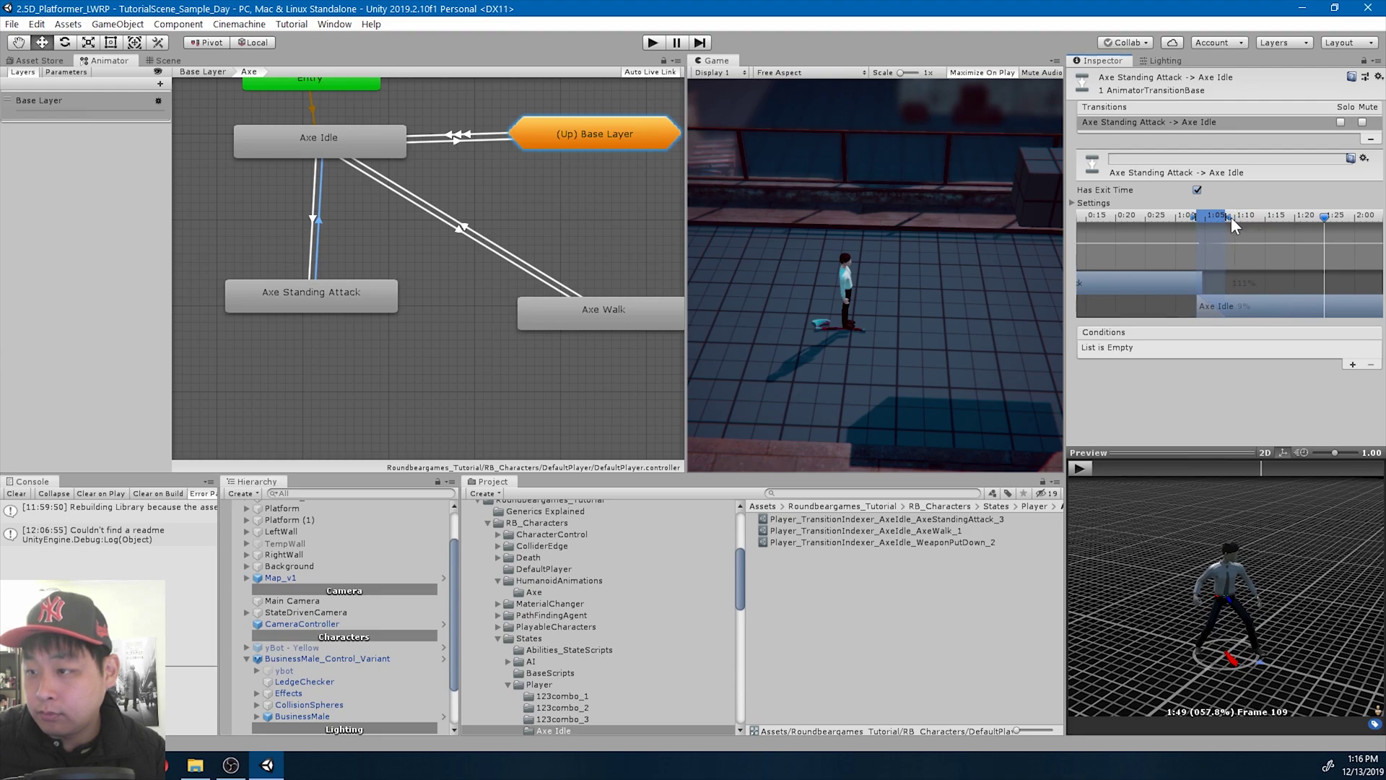
{"action": "left_click", "coordinate": [1080, 468]}
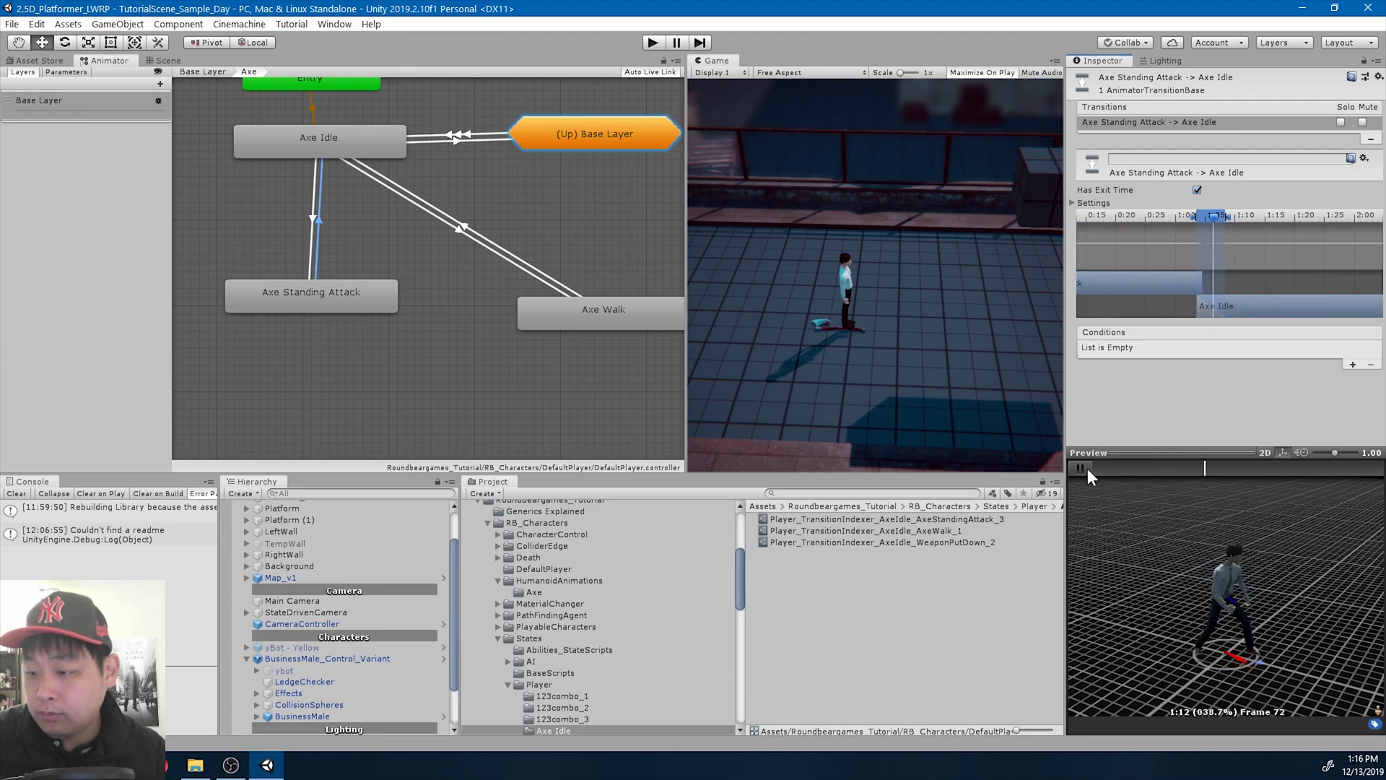
{"action": "left_click", "coordinate": [1087, 468]}
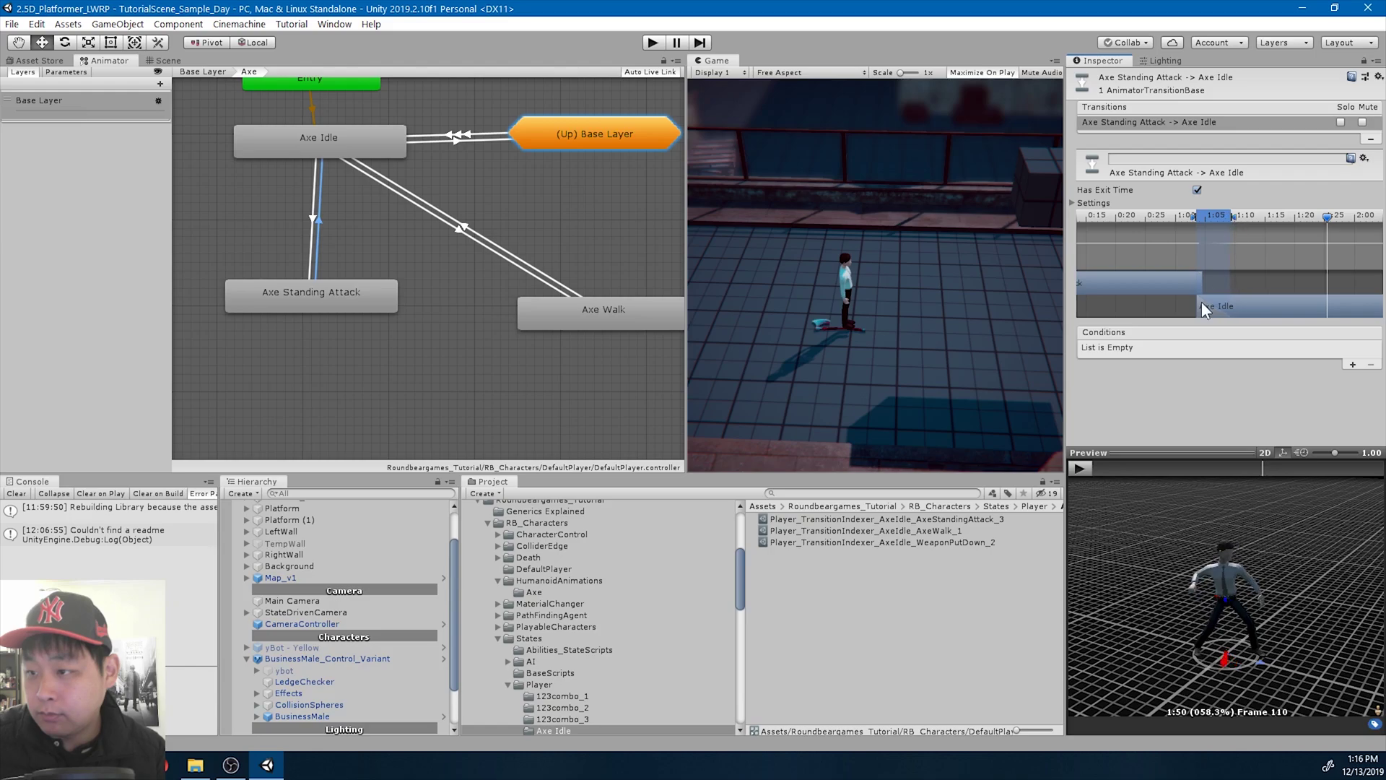
{"action": "left_click", "coordinate": [1084, 467]}
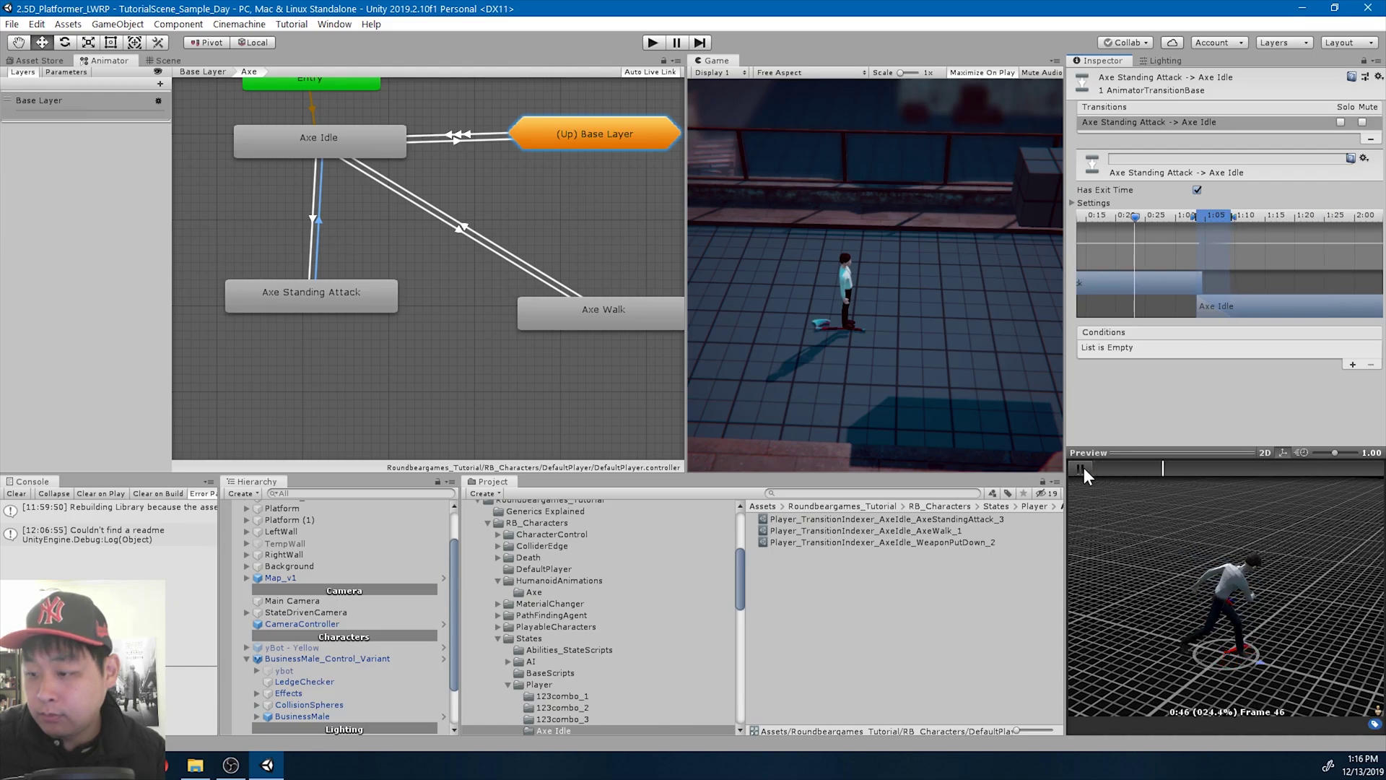
{"action": "left_click", "coordinate": [1085, 467]}
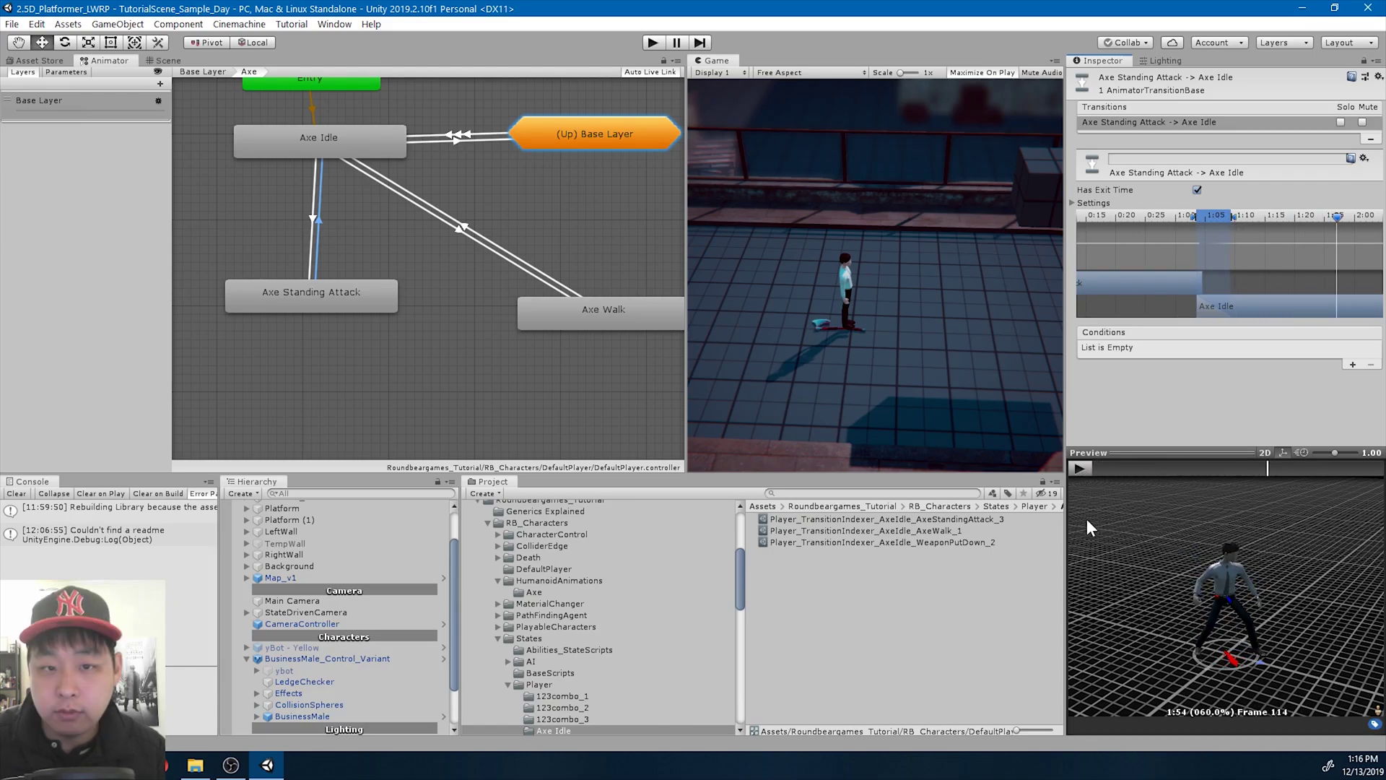
Set Axe Idle's ability list size to 3 with AxeStandingAttack as Element 2, then enter Play mode
{"action": "left_click", "coordinate": [322, 139]}
{"action": "left_click", "coordinate": [1233, 348]}
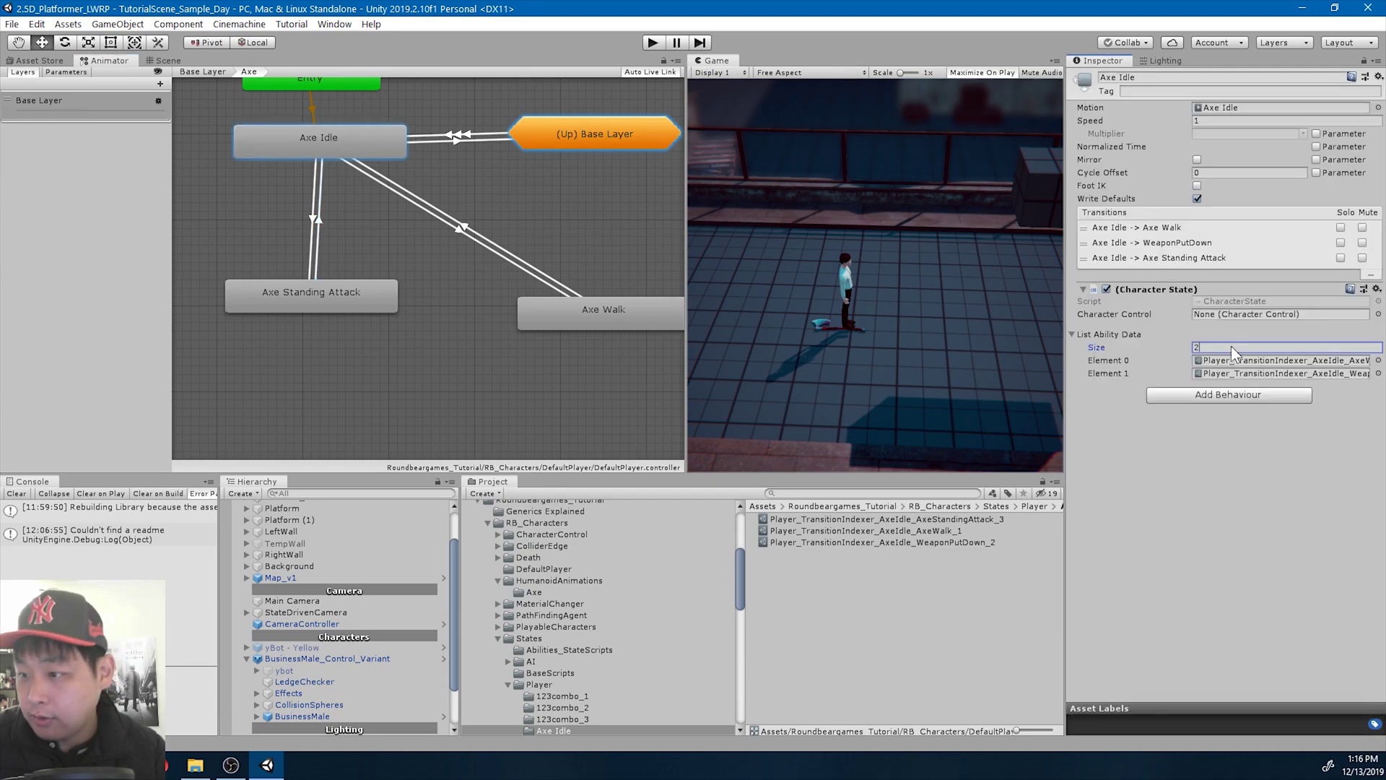
{"action": "type", "text": "3"}
{"action": "key", "text": "Return"}
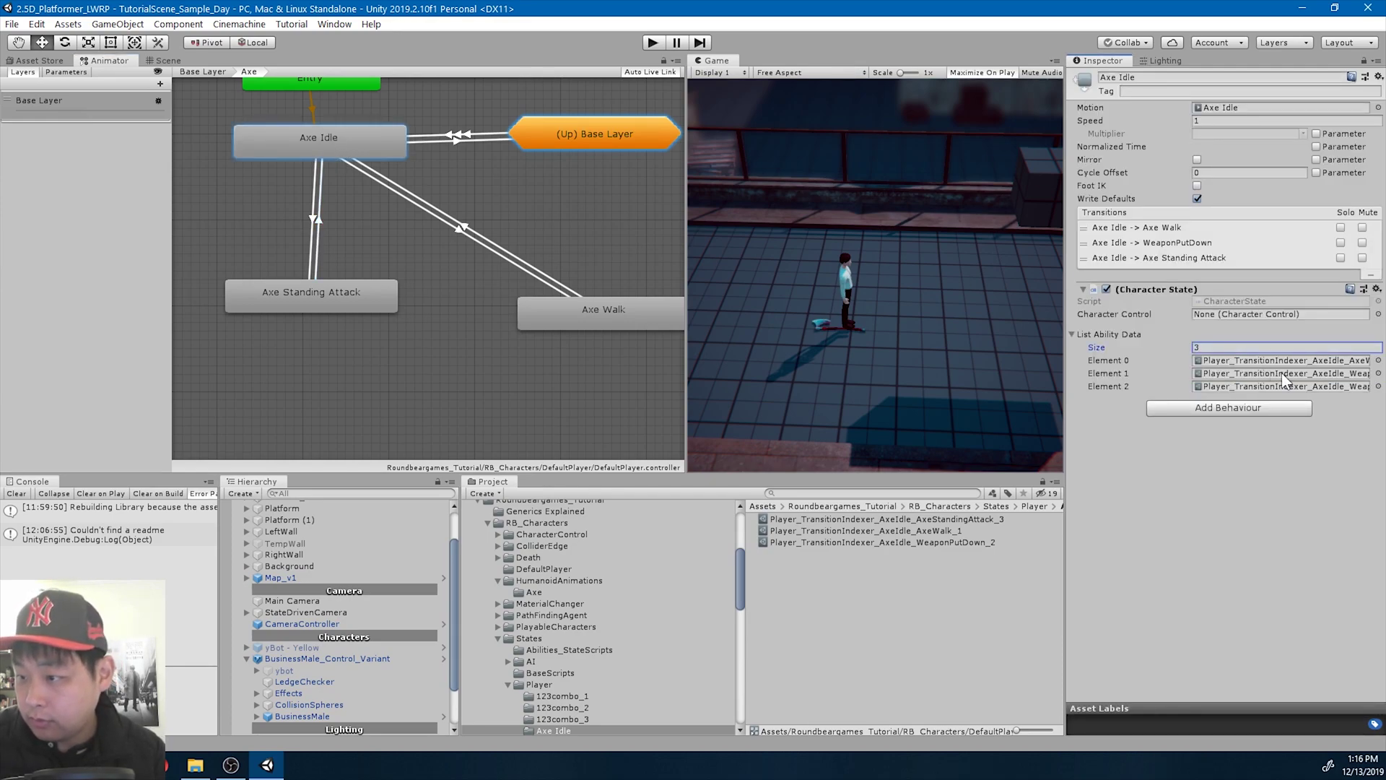
{"action": "left_click", "coordinate": [1286, 374]}
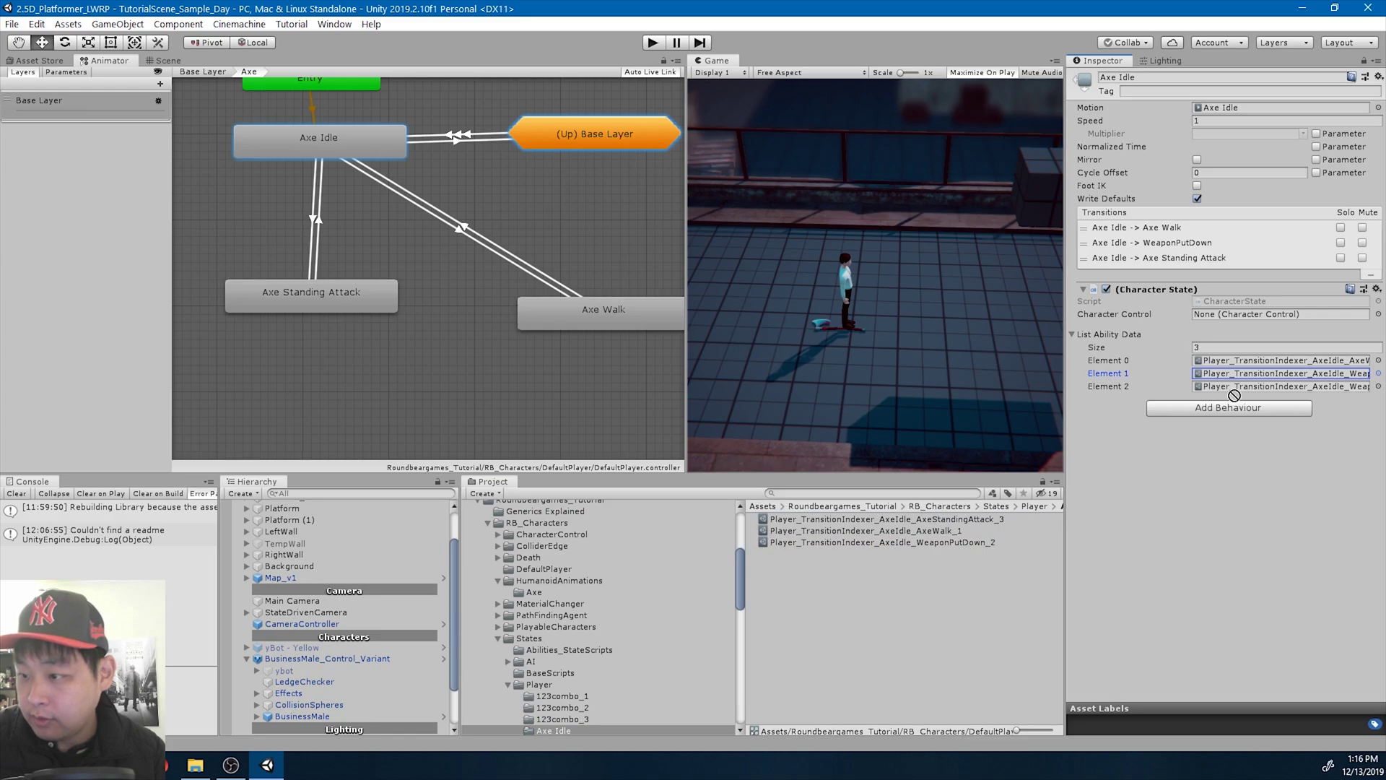
{"action": "left_click", "coordinate": [1130, 474]}
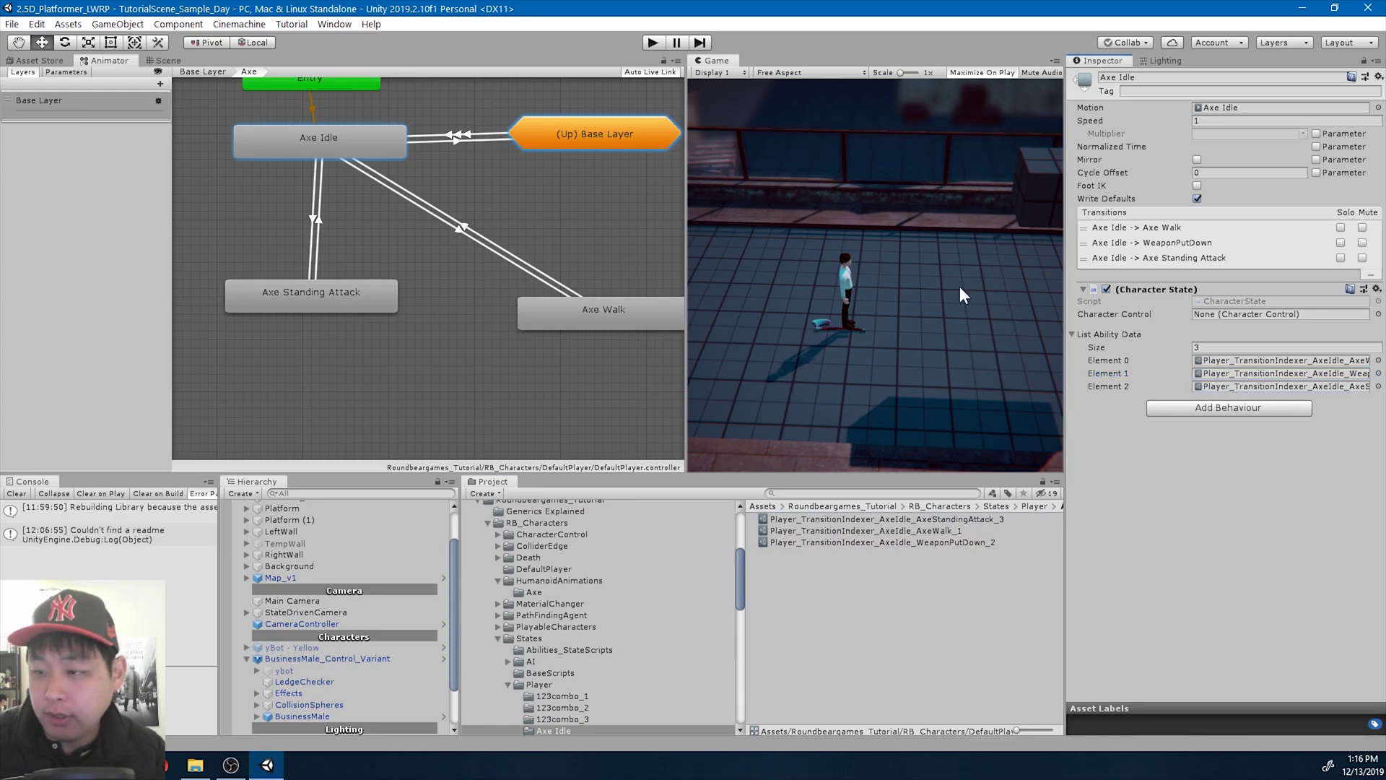
{"action": "left_click", "coordinate": [652, 42]}
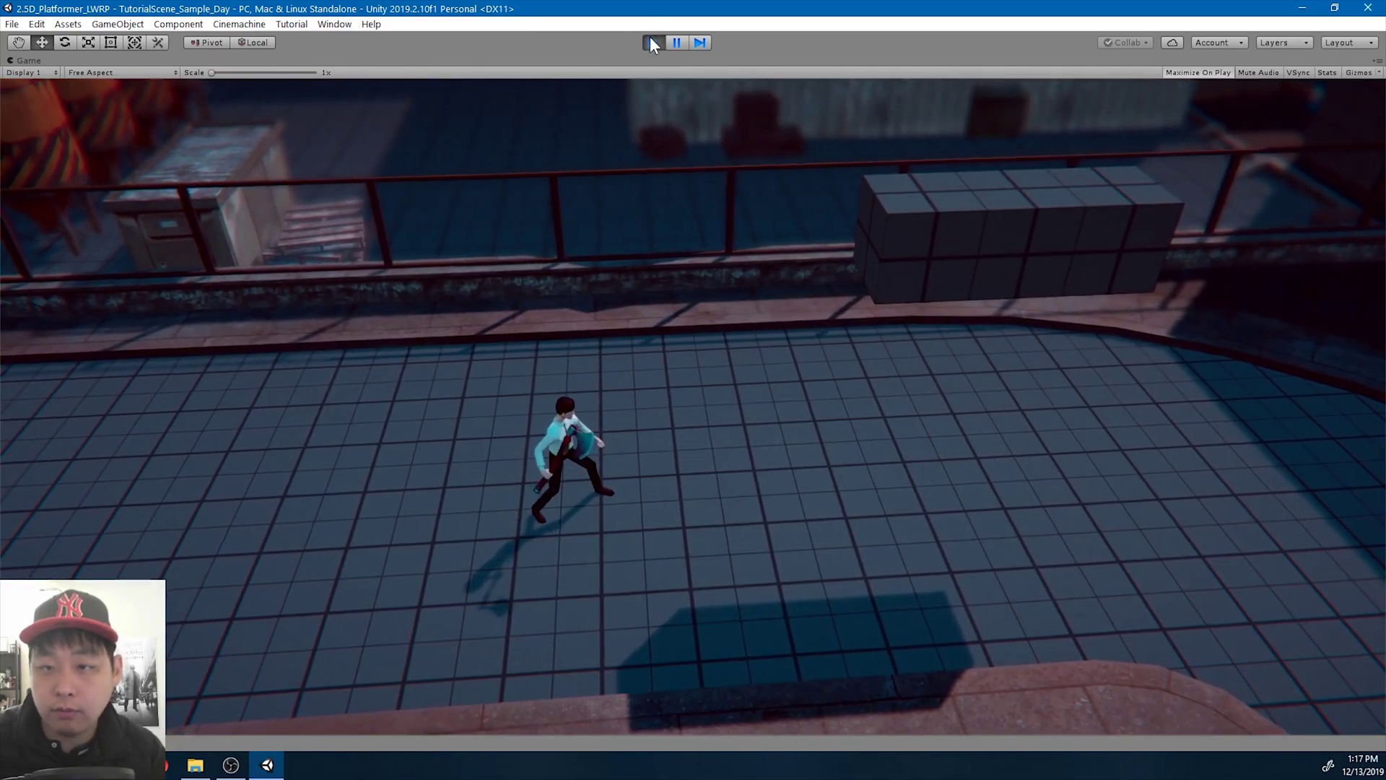
Exit Play mode and preview the Axe Idle to Axe Walk transition
{"action": "left_click", "coordinate": [653, 42]}
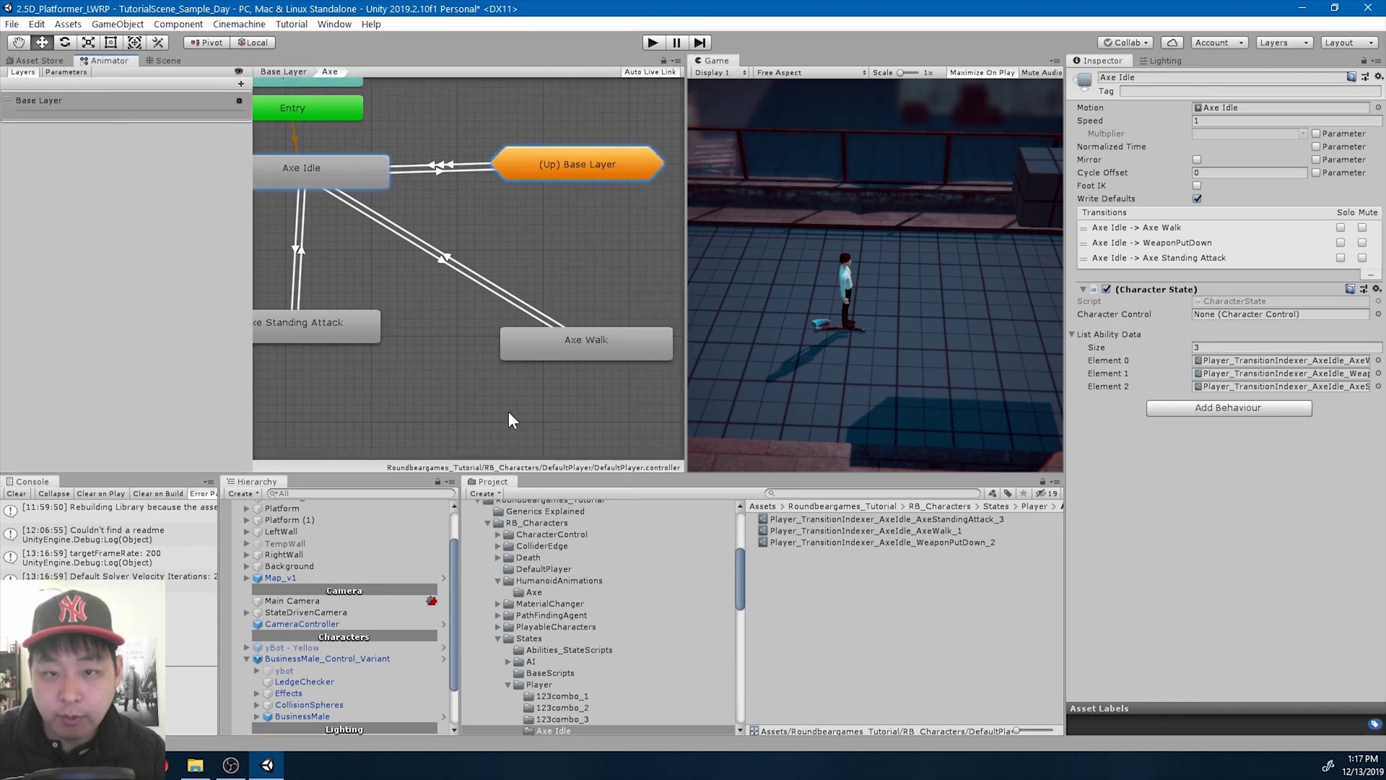
{"action": "middle_click_drag", "start_coordinate": [616, 390], "coordinate": [465, 293]}
{"action": "left_click", "coordinate": [426, 281]}
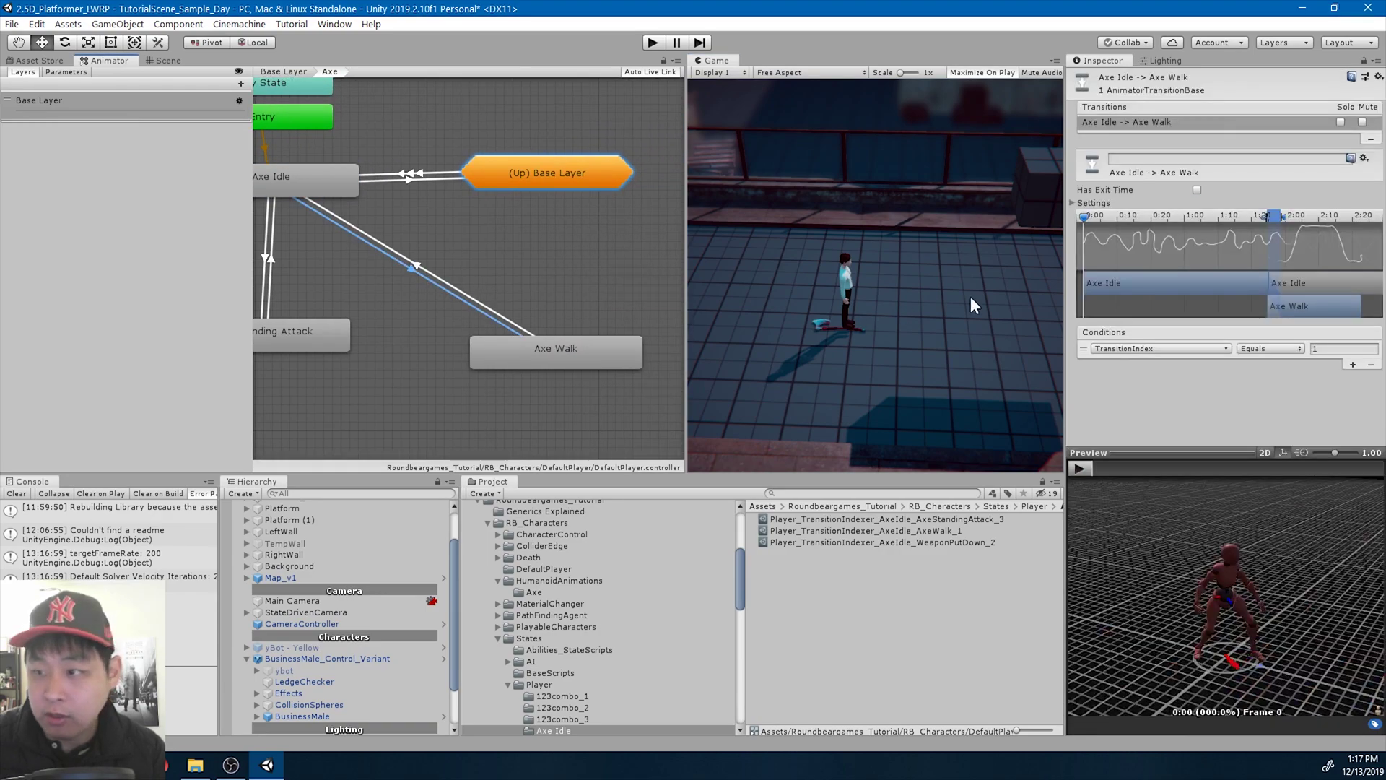
{"action": "scroll", "coordinate": [1290, 250], "scroll_direction": "up", "scroll_amount": 3}
{"action": "scroll", "coordinate": [1281, 231], "scroll_direction": "up", "scroll_amount": 2}
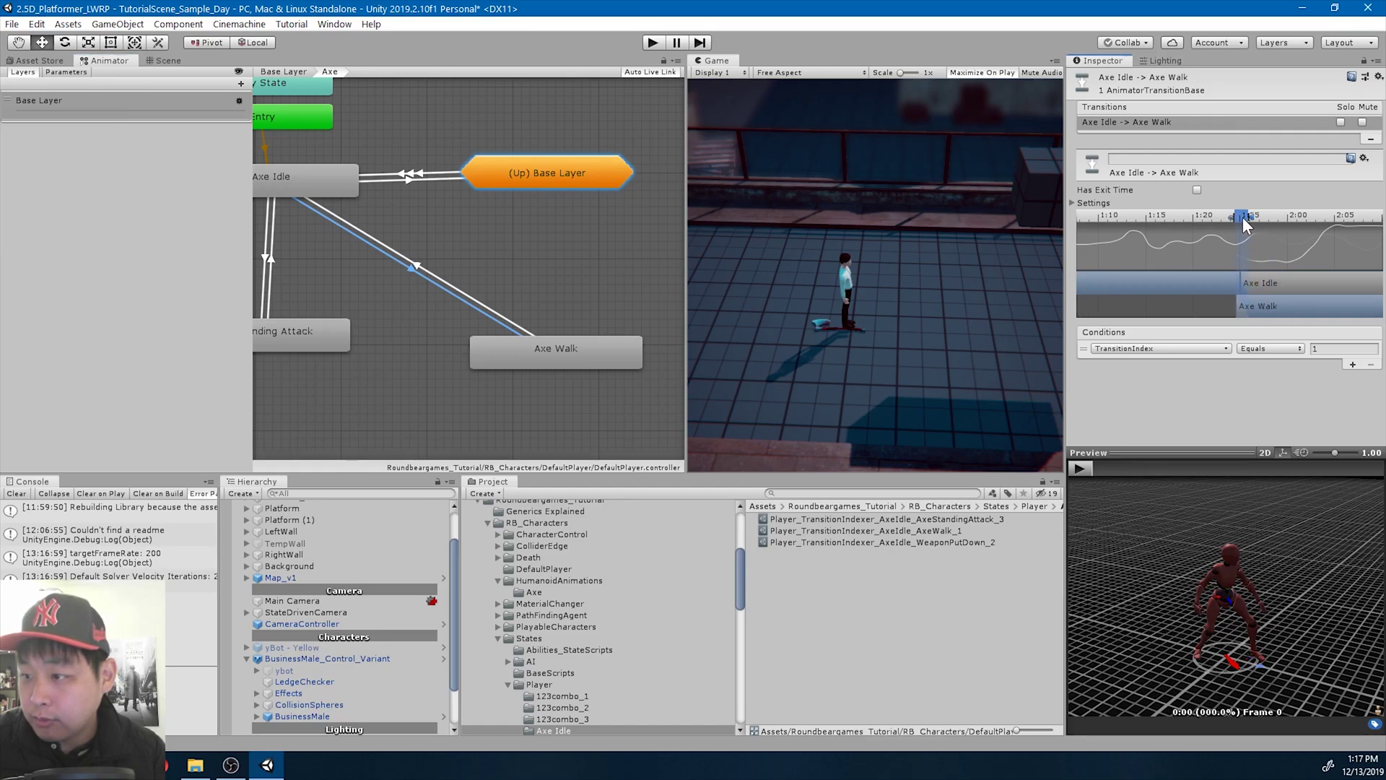
{"action": "left_click", "coordinate": [1080, 469]}
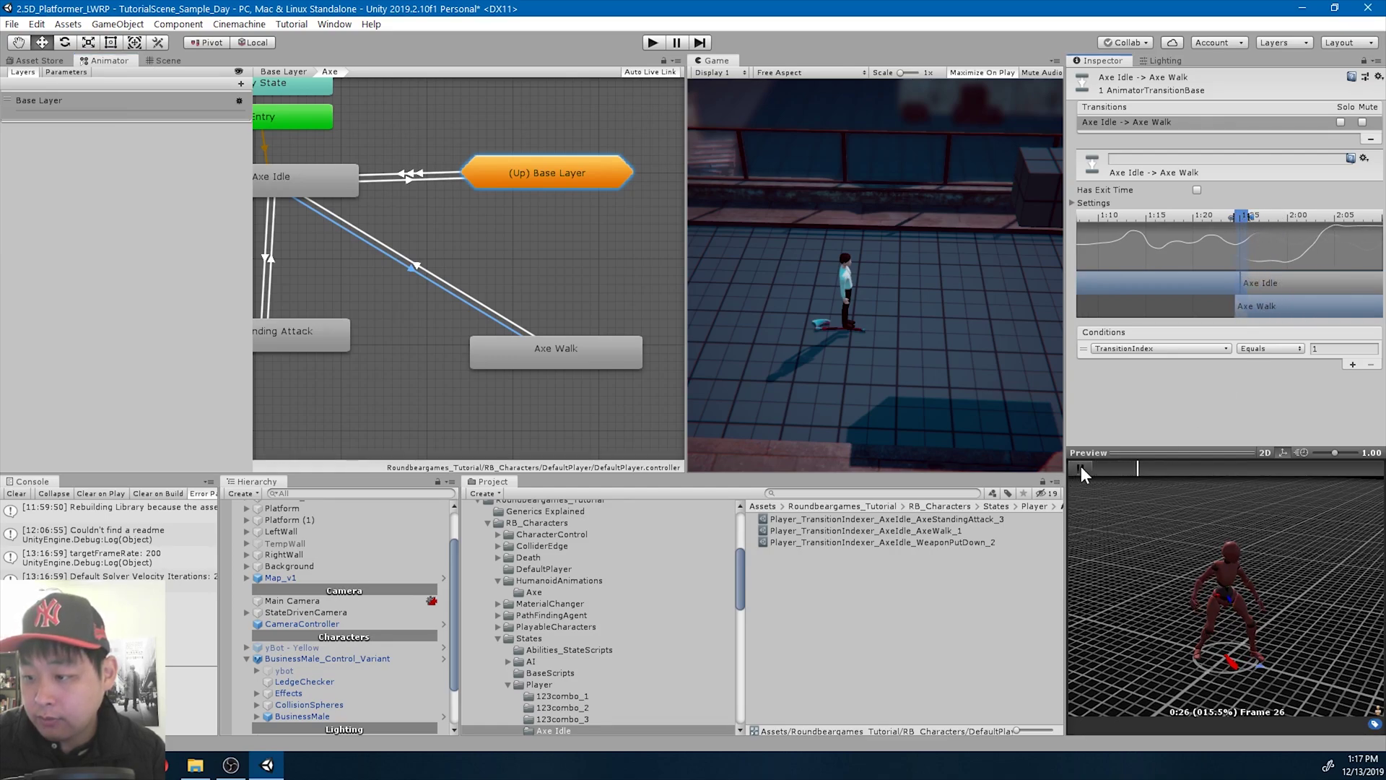
{"action": "left_click", "coordinate": [1081, 468]}
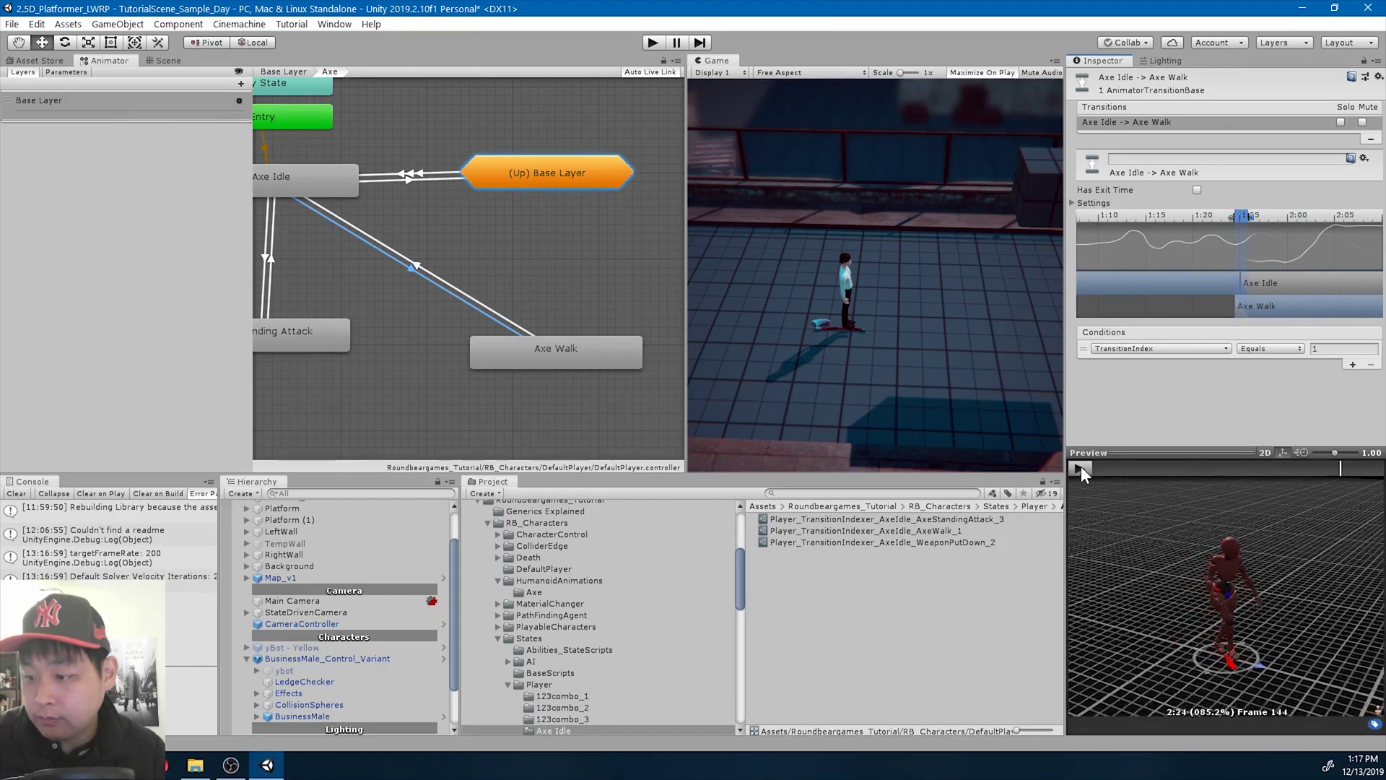
Shift when Axe Idle blends in on the Walk-to-Idle transition, then play-test again
{"action": "left_click", "coordinate": [456, 286]}
{"action": "scroll", "coordinate": [1195, 254], "scroll_direction": "up", "scroll_amount": 2}
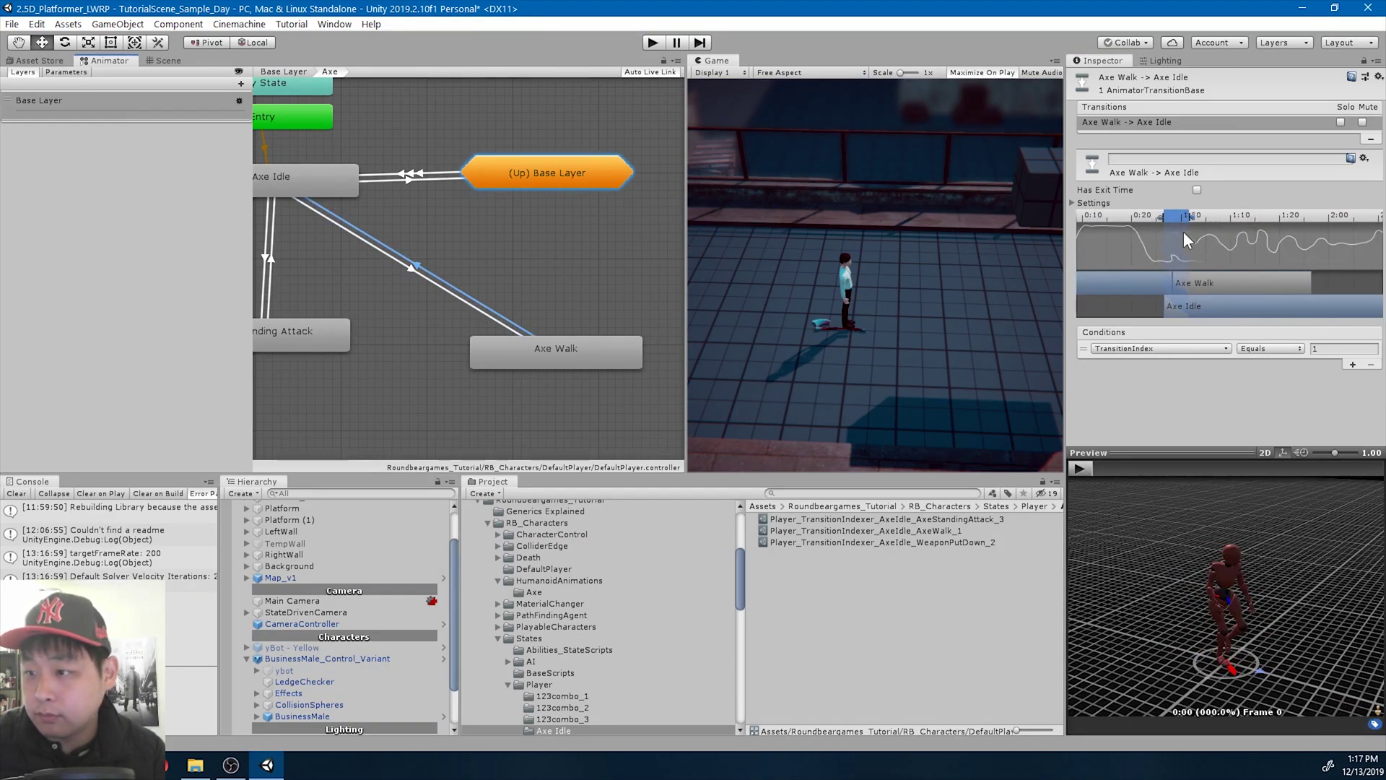
{"action": "scroll", "coordinate": [1167, 224], "scroll_direction": "up", "scroll_amount": 1}
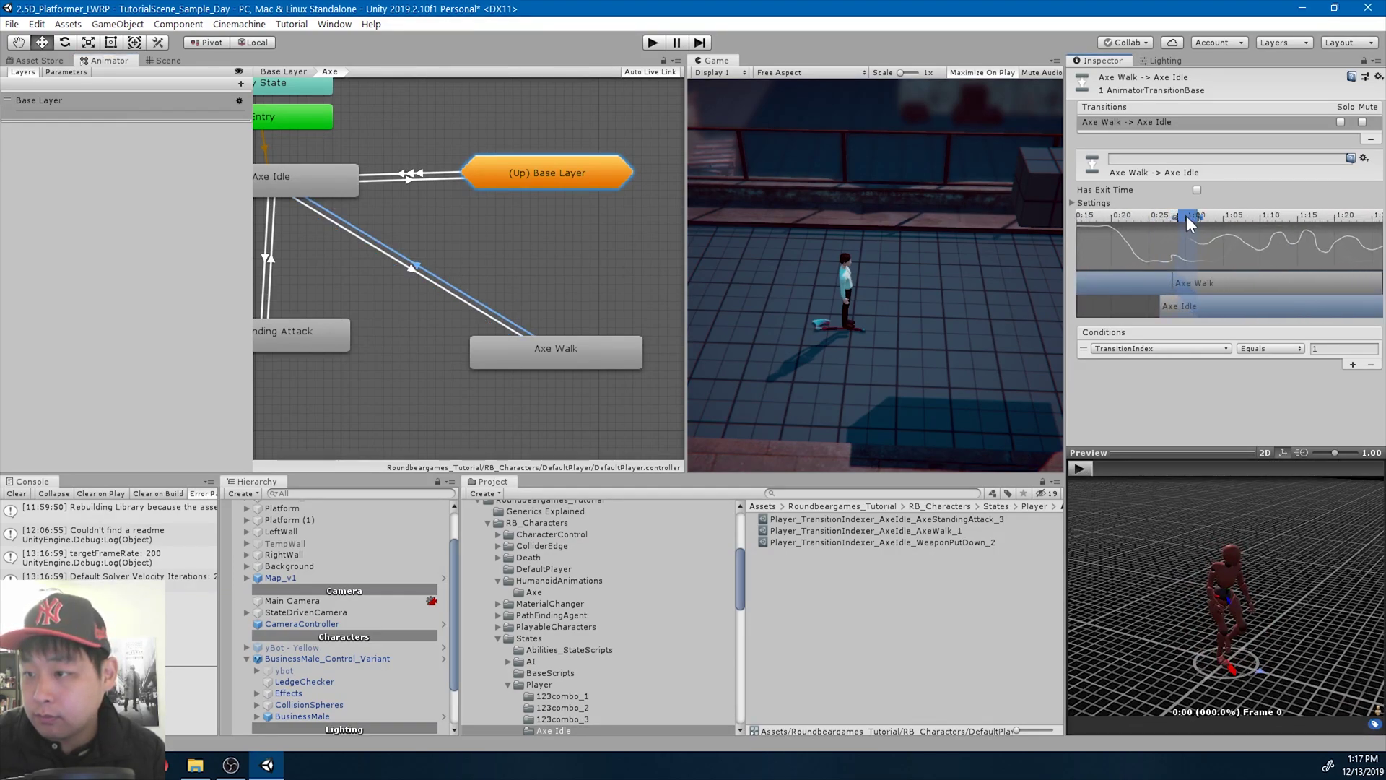
{"action": "left_click_drag", "start_coordinate": [1184, 309], "coordinate": [1232, 307]}
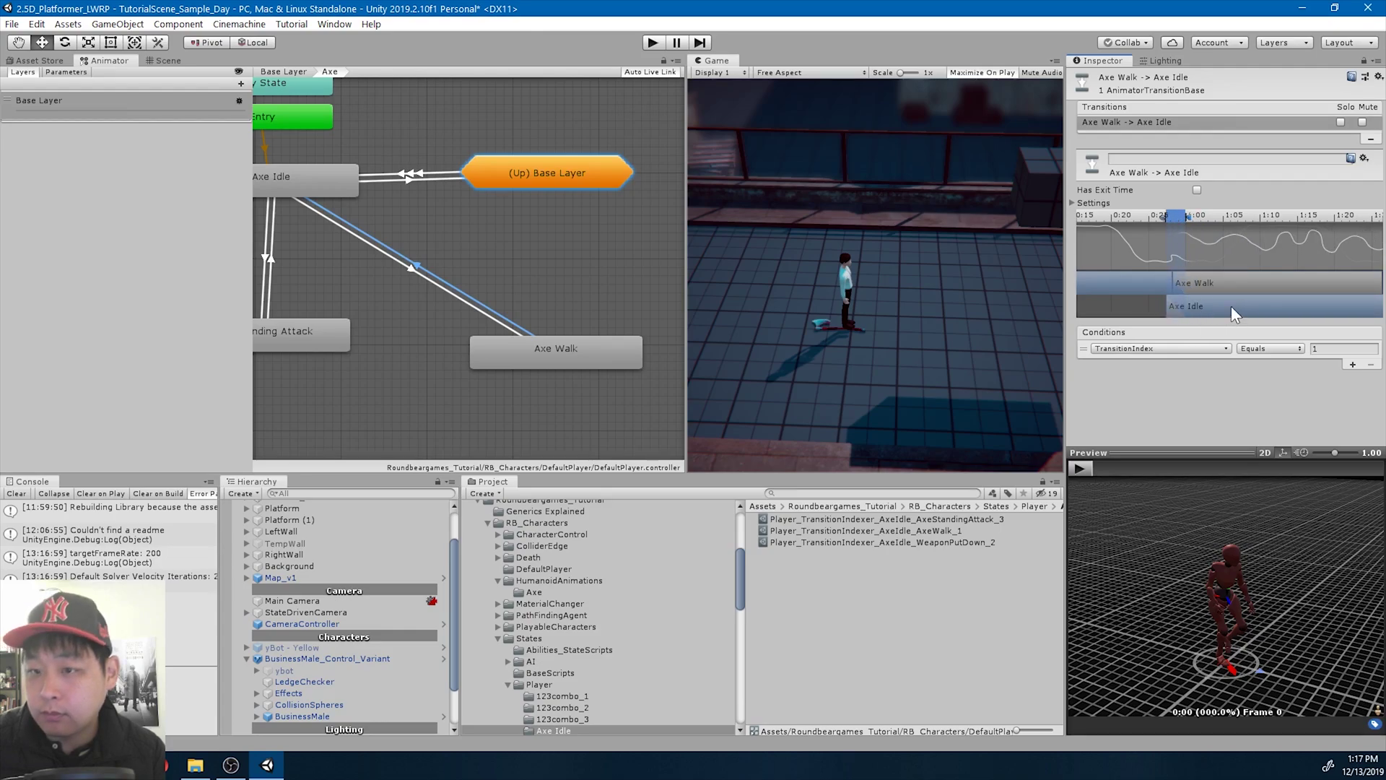
{"action": "left_click", "coordinate": [657, 44]}
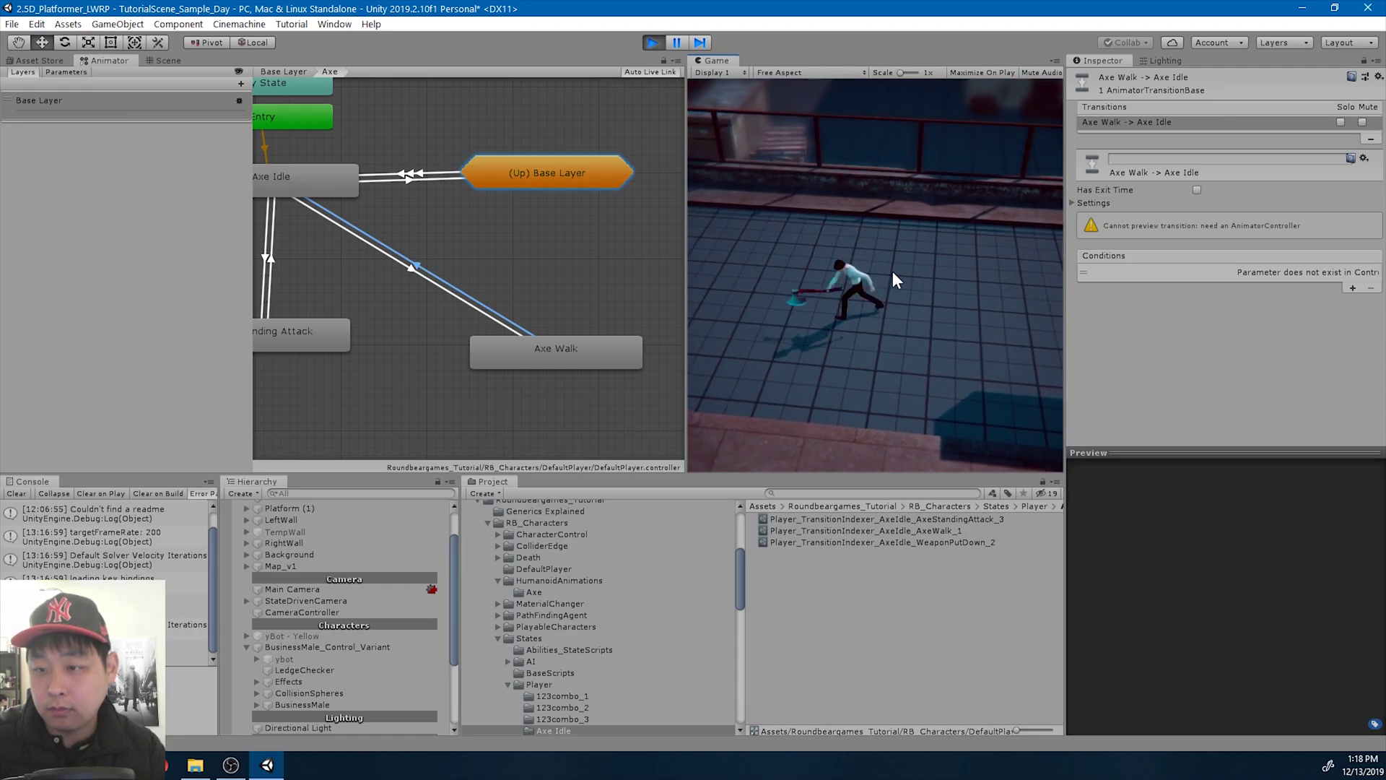
Change the Axe Standing Attack speed from 1.1 to 1.15 during the play-test
{"action": "left_click", "coordinate": [317, 333]}
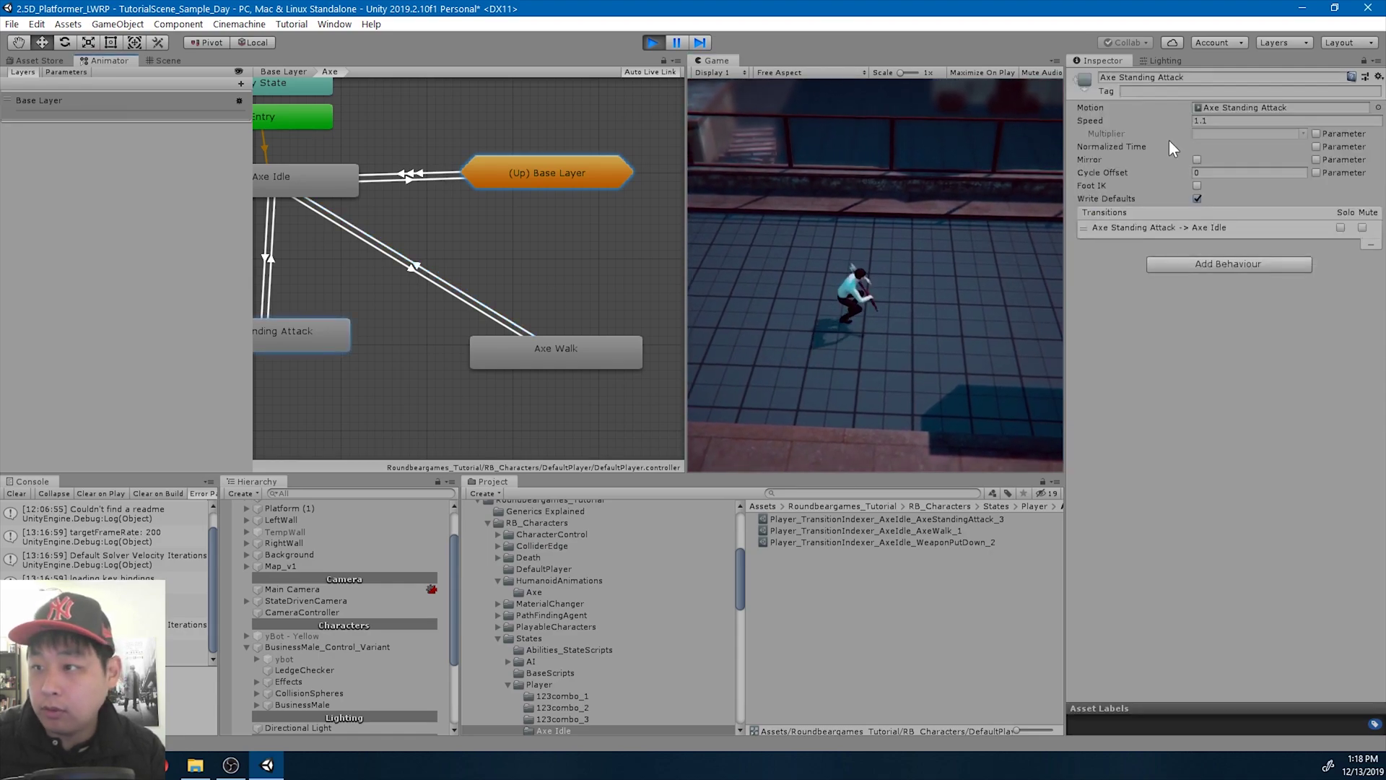
{"action": "left_click", "coordinate": [1230, 120]}
{"action": "type", "text": "5"}
{"action": "left_click", "coordinate": [926, 257]}
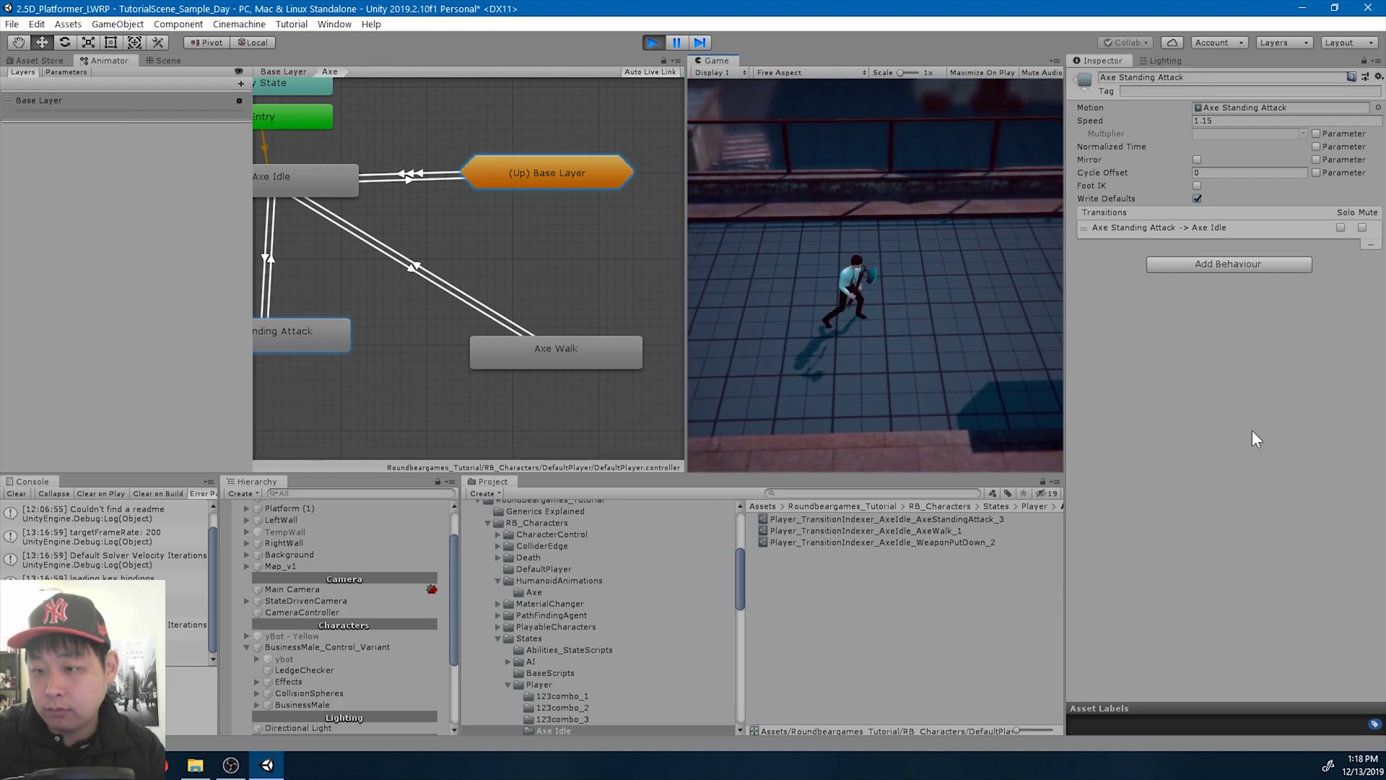
Set Axe Walk speed to 1.2 and Player_MoveForward_AxeWalk speed to 1
{"action": "left_click", "coordinate": [539, 352]}
{"action": "left_click", "coordinate": [1221, 121]}
{"action": "type", "text": "1.2"}
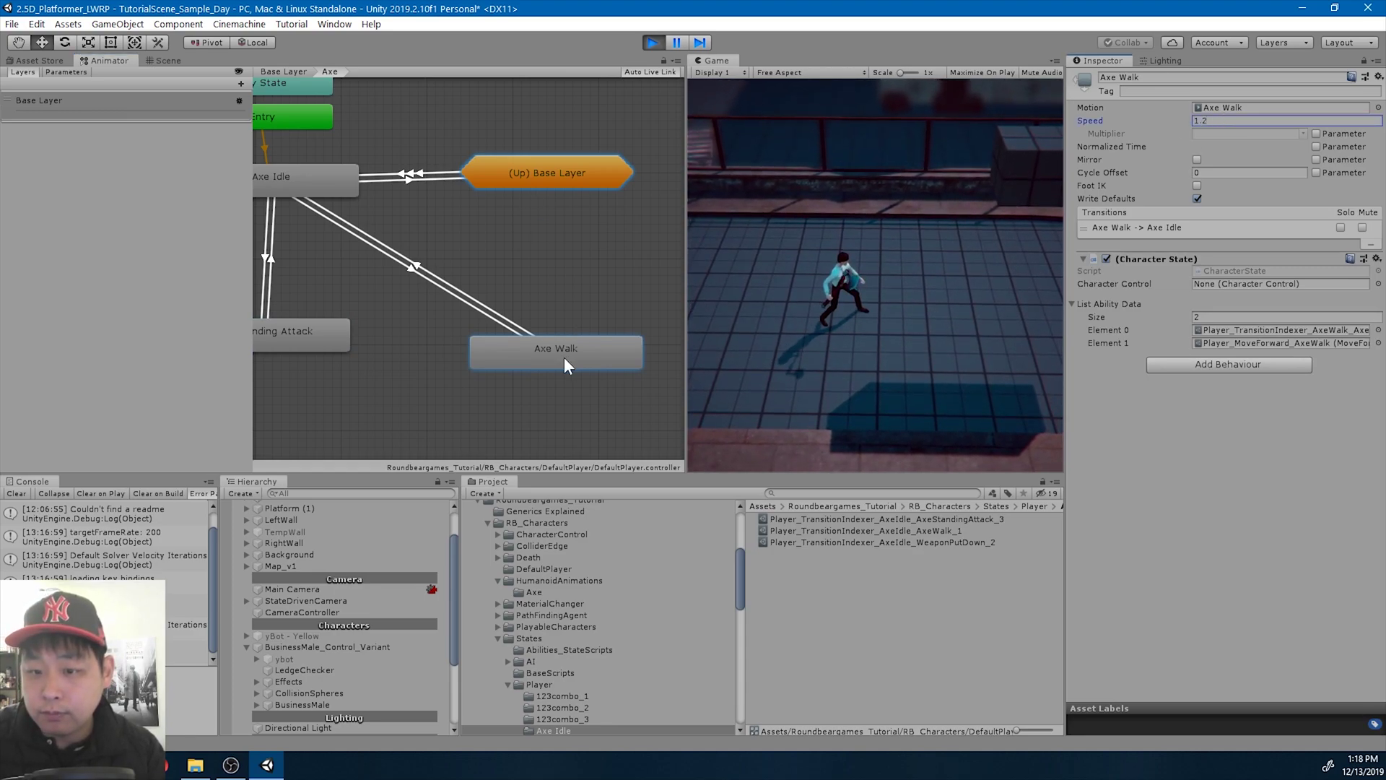
{"action": "left_click", "coordinate": [1252, 329]}
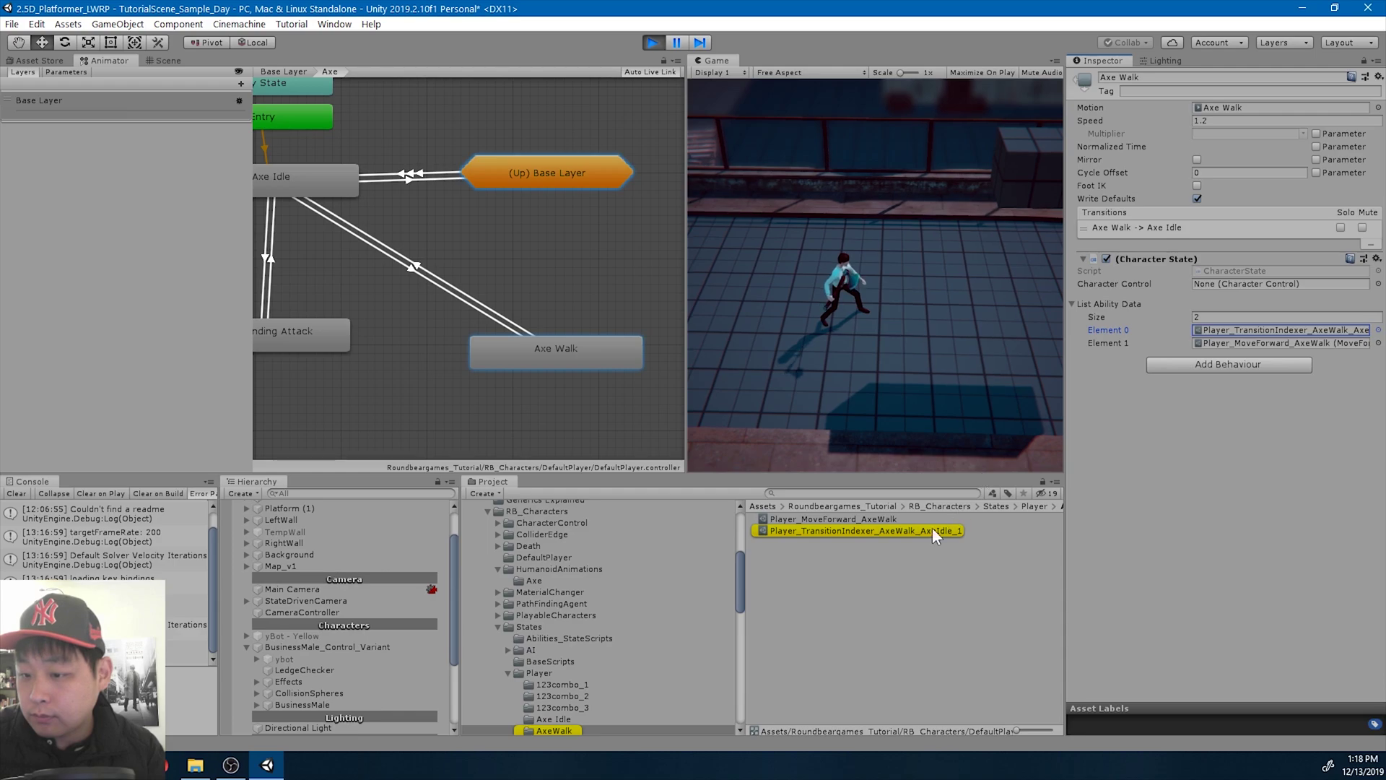
{"action": "left_click", "coordinate": [870, 518]}
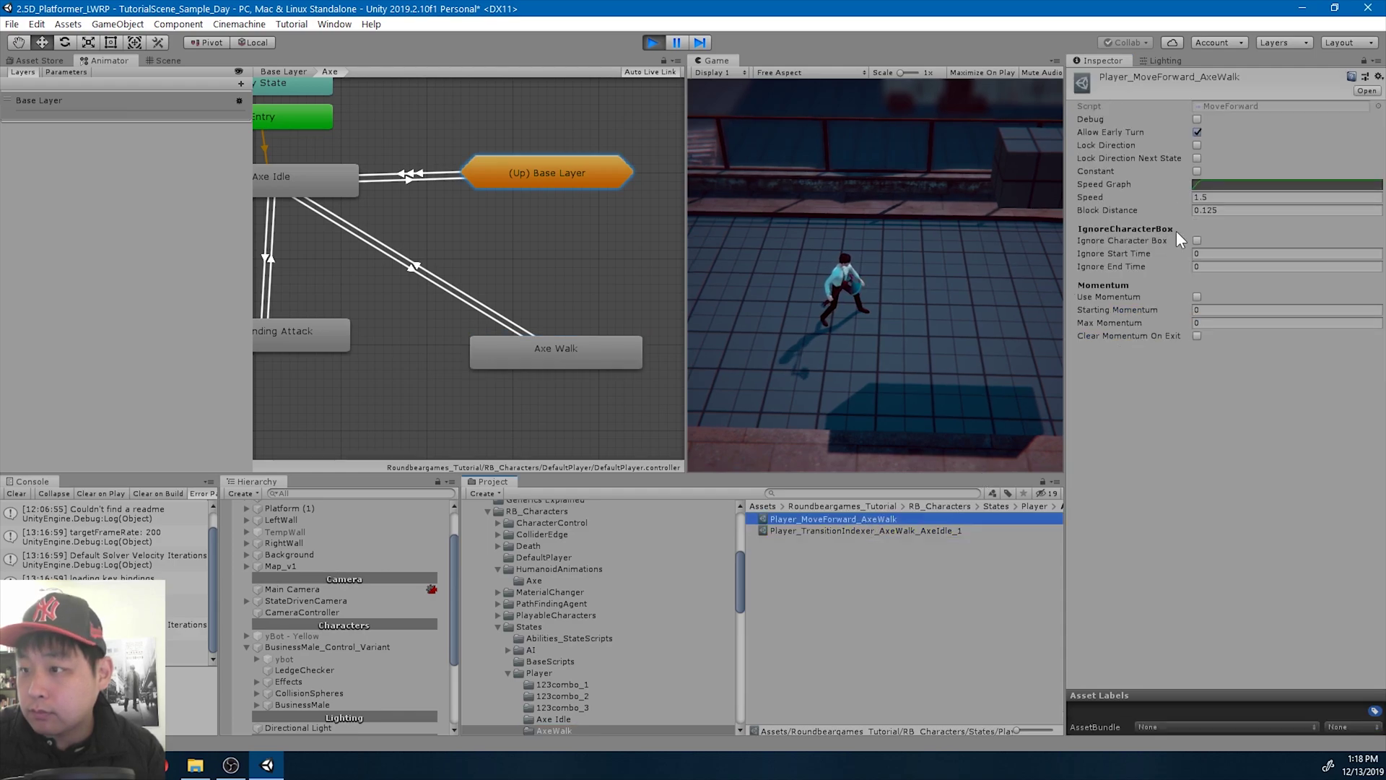
{"action": "left_click", "coordinate": [1239, 199]}
{"action": "type", "text": "1"}
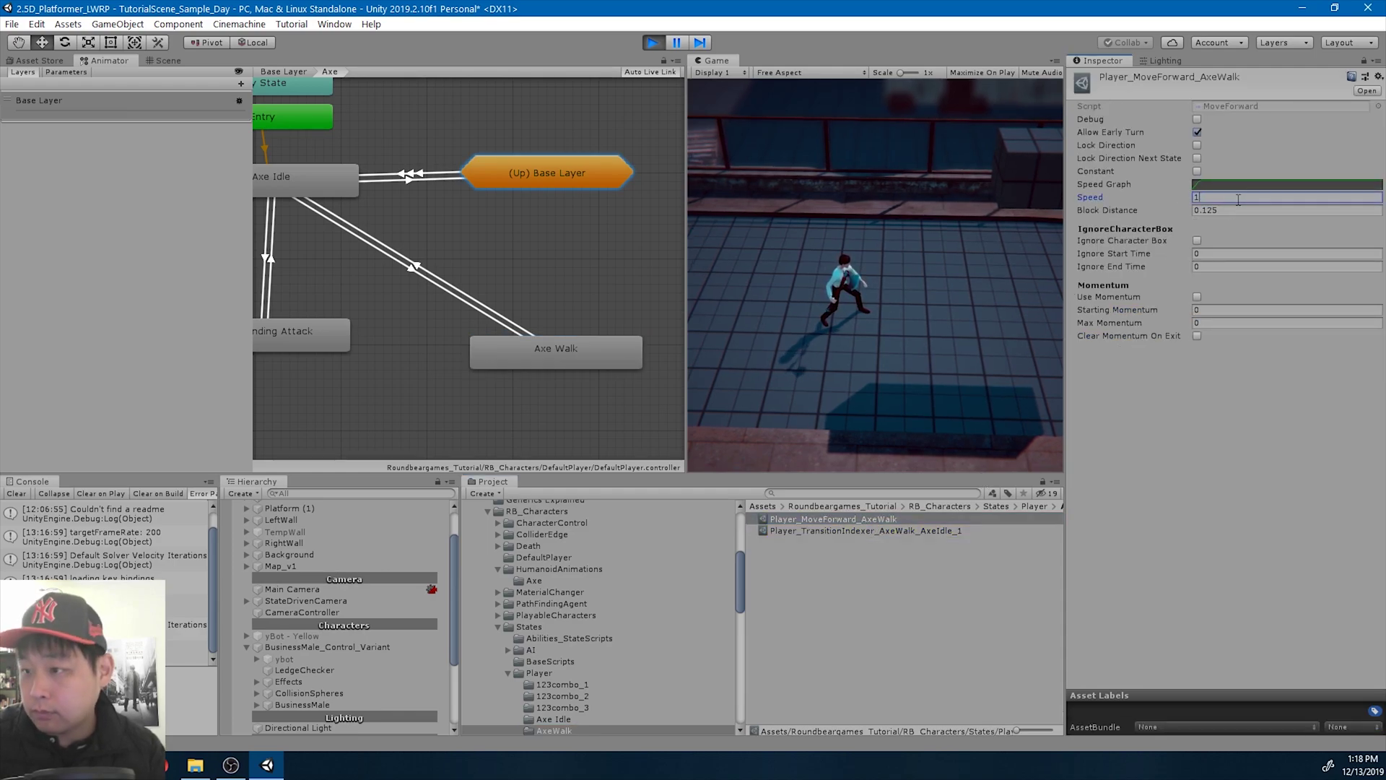
Walk the character left and right in a maximized Game view
{"action": "key", "text": "Left"}
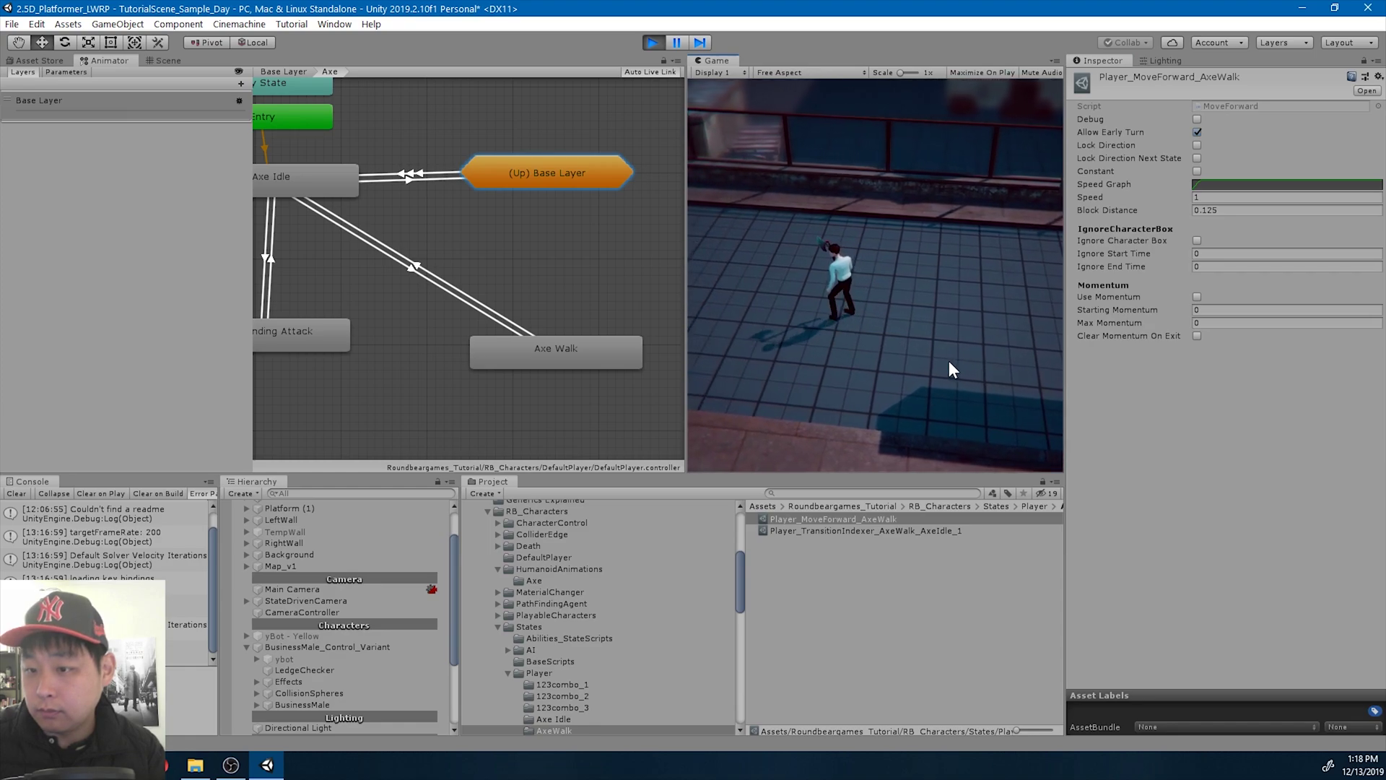
{"action": "key", "text": "Right"}
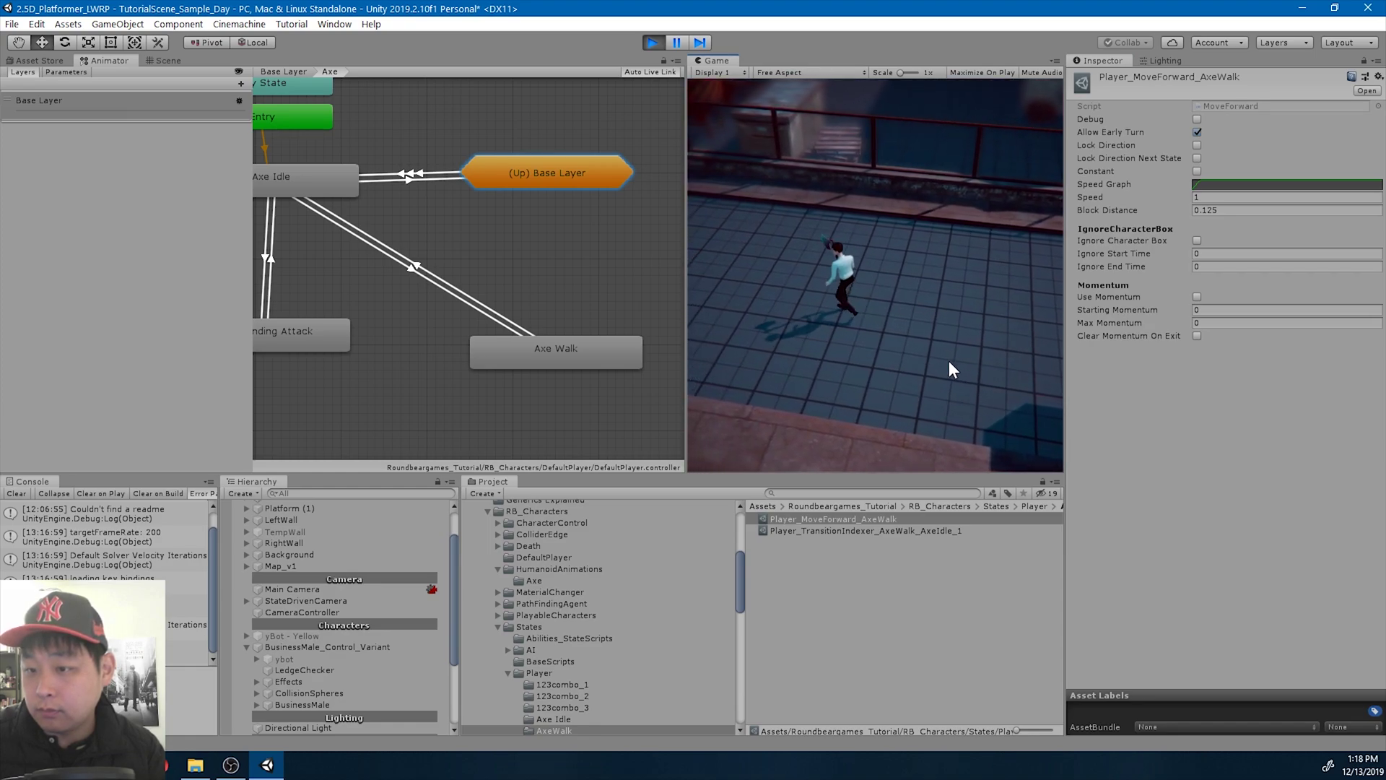
{"action": "key", "text": "shift+space"}
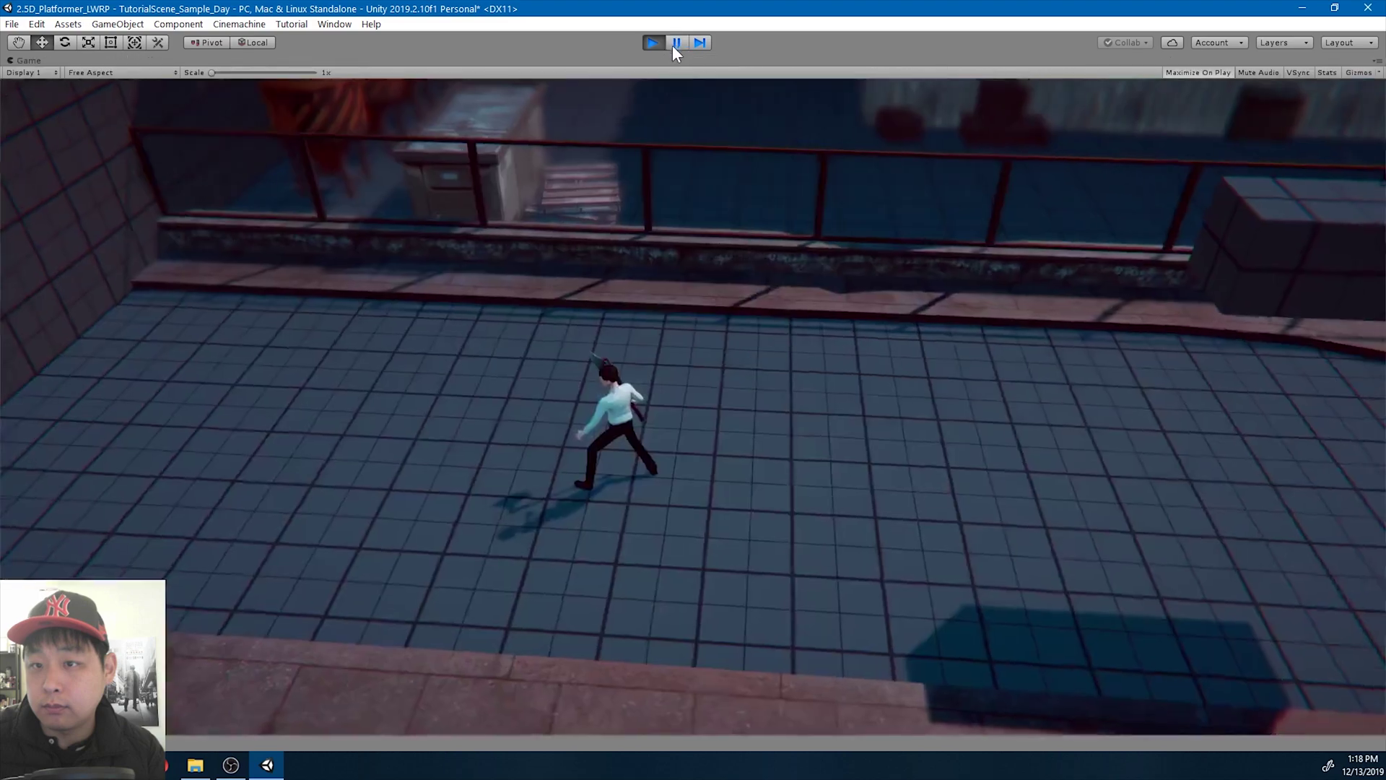
{"action": "key", "text": "Left"}
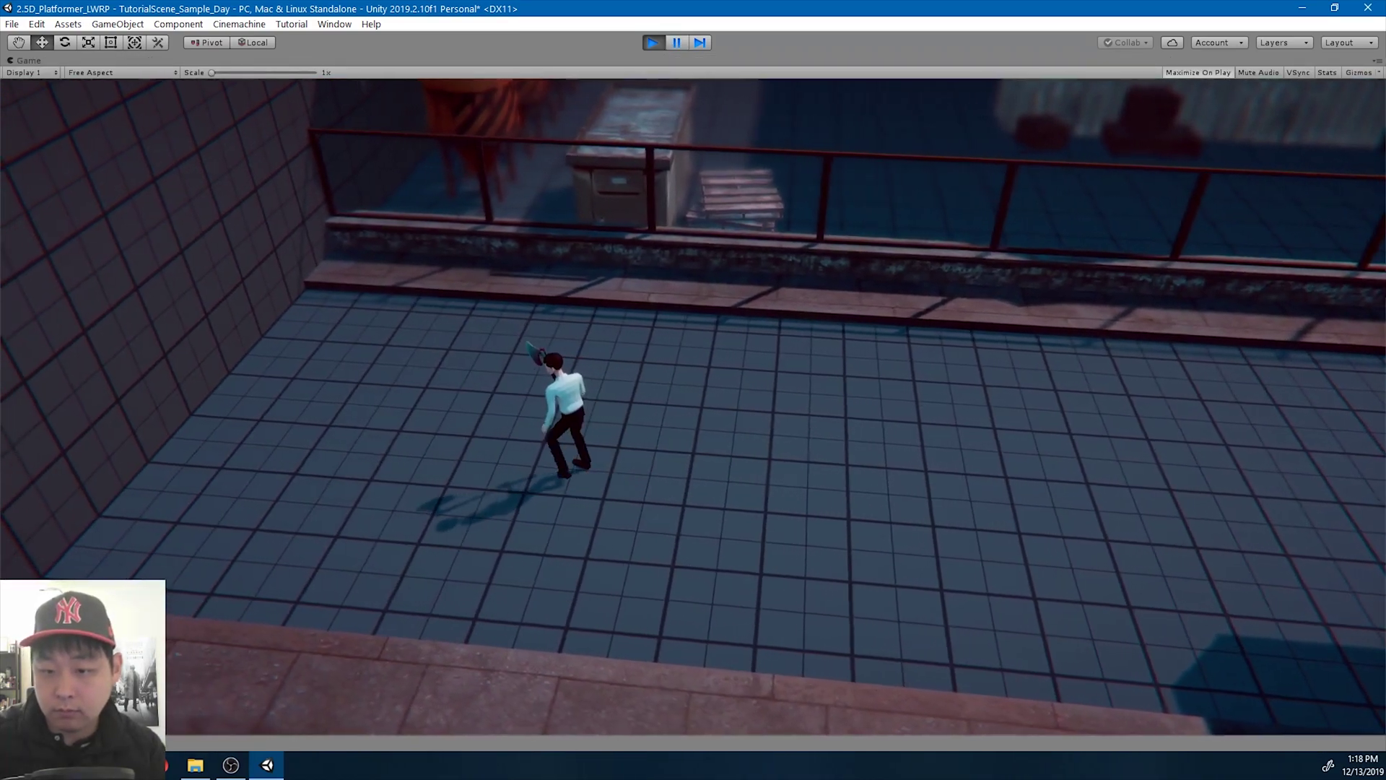
Set Axe Walk speed to 1.225 and watch the walk in a maximized Game view
{"action": "key", "text": "shift+space"}
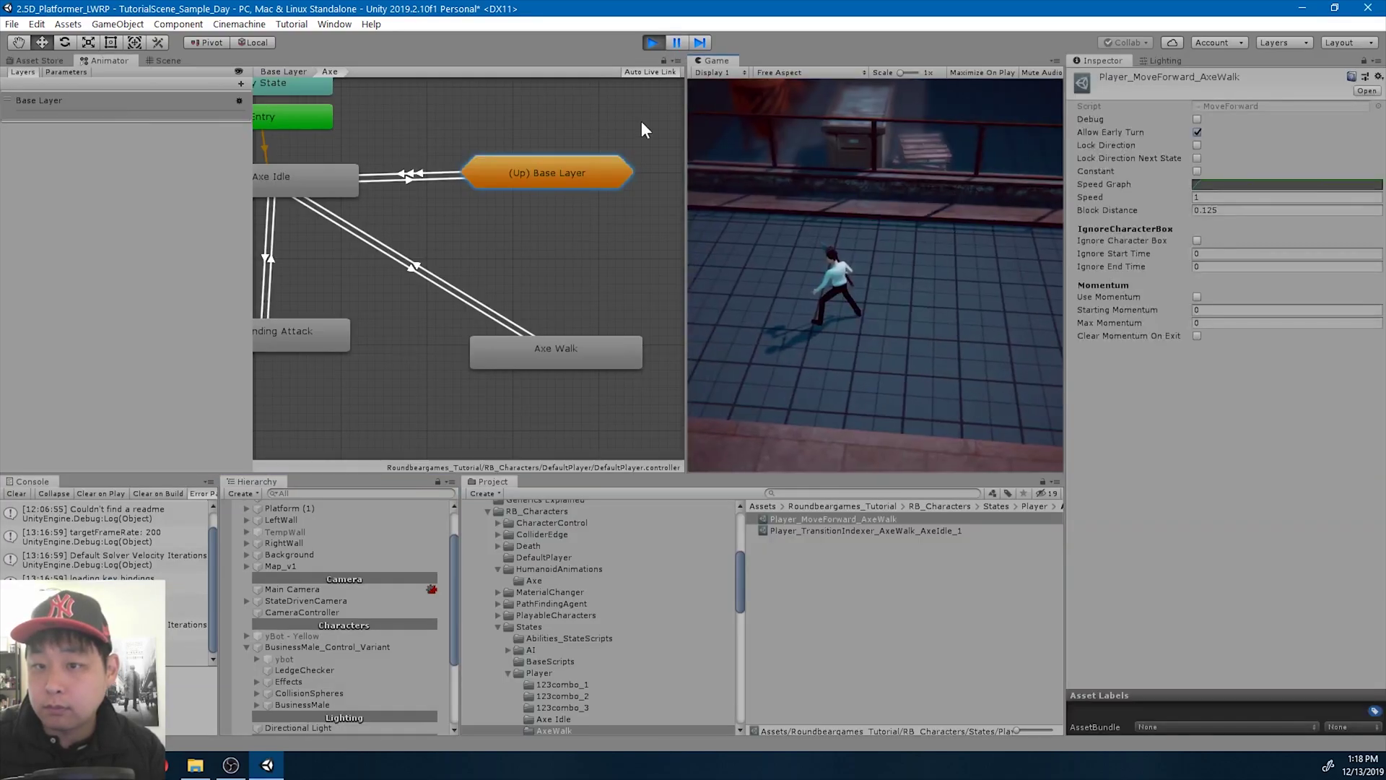
{"action": "left_click", "coordinate": [551, 349]}
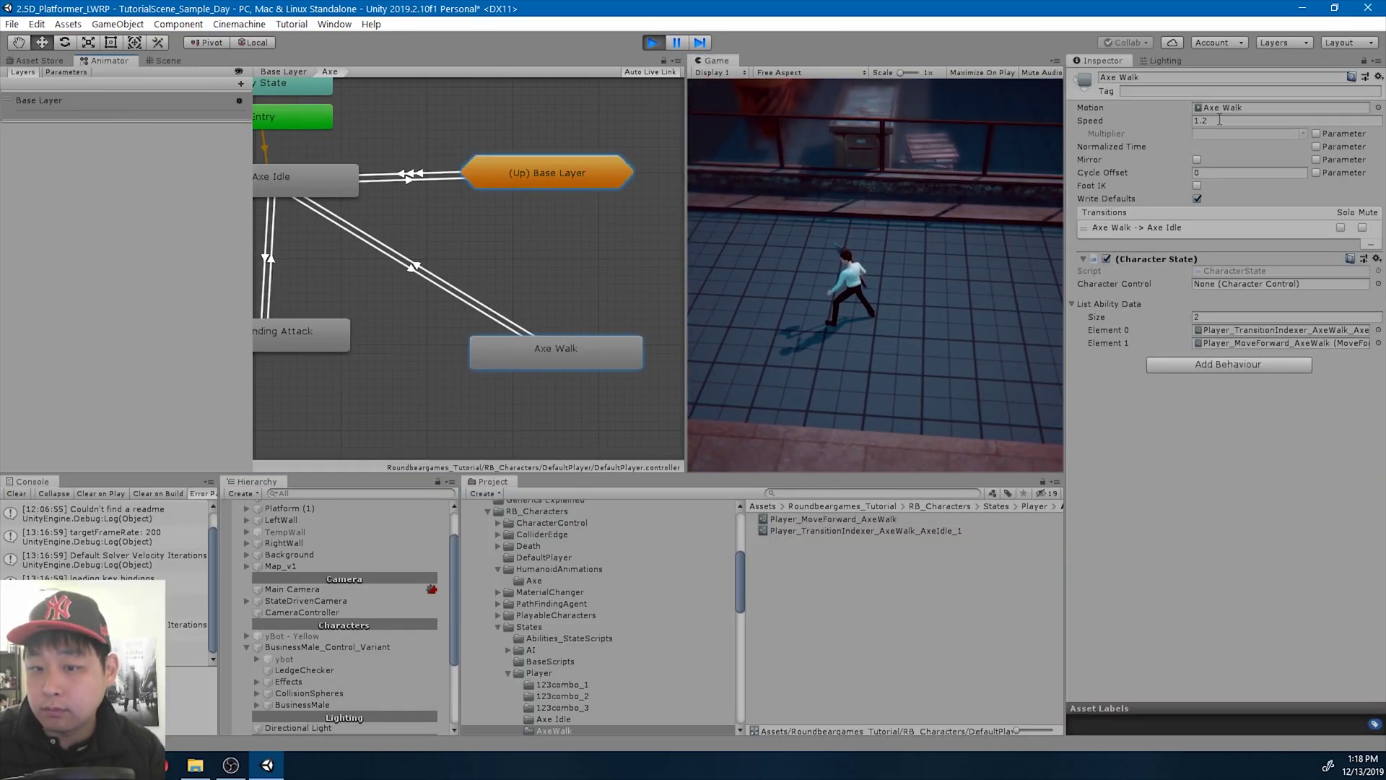
{"action": "type", "text": "25"}
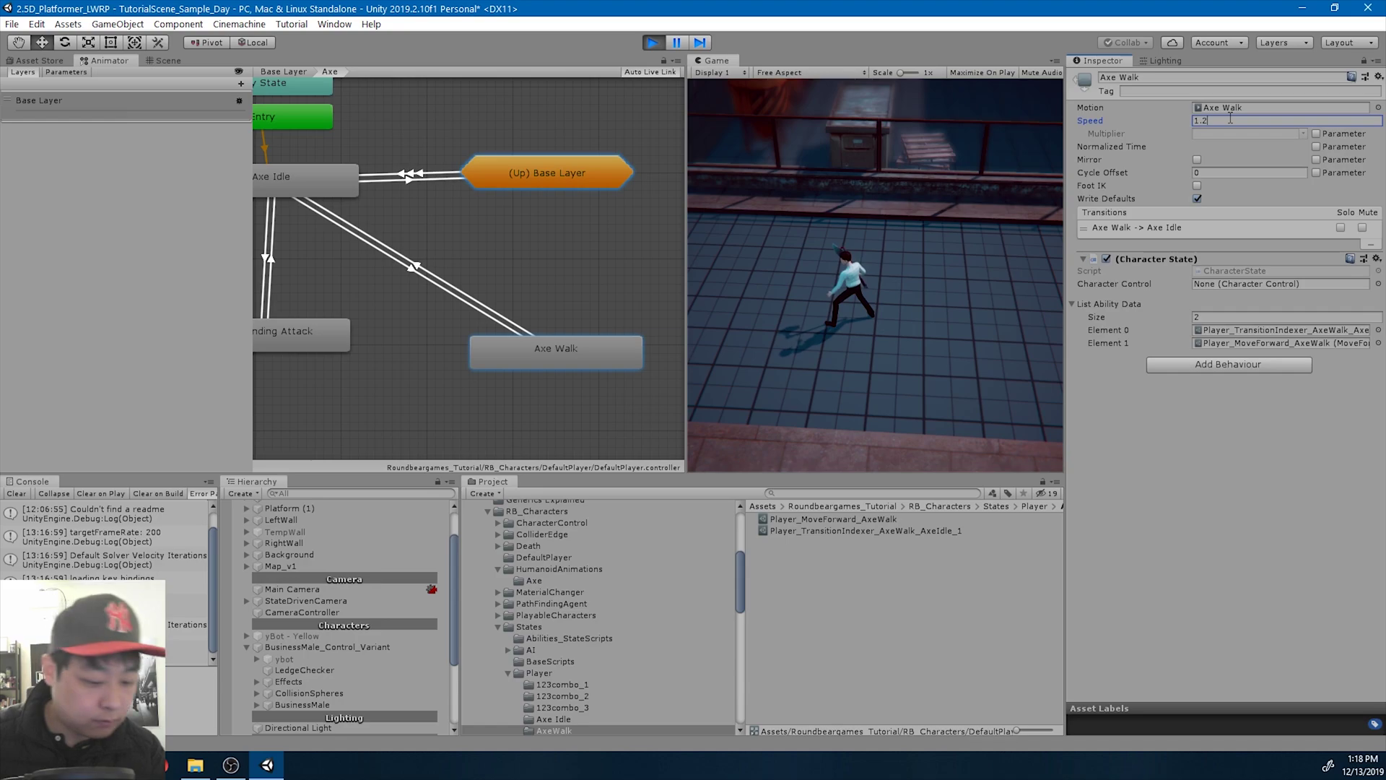
{"action": "key", "text": "Return"}
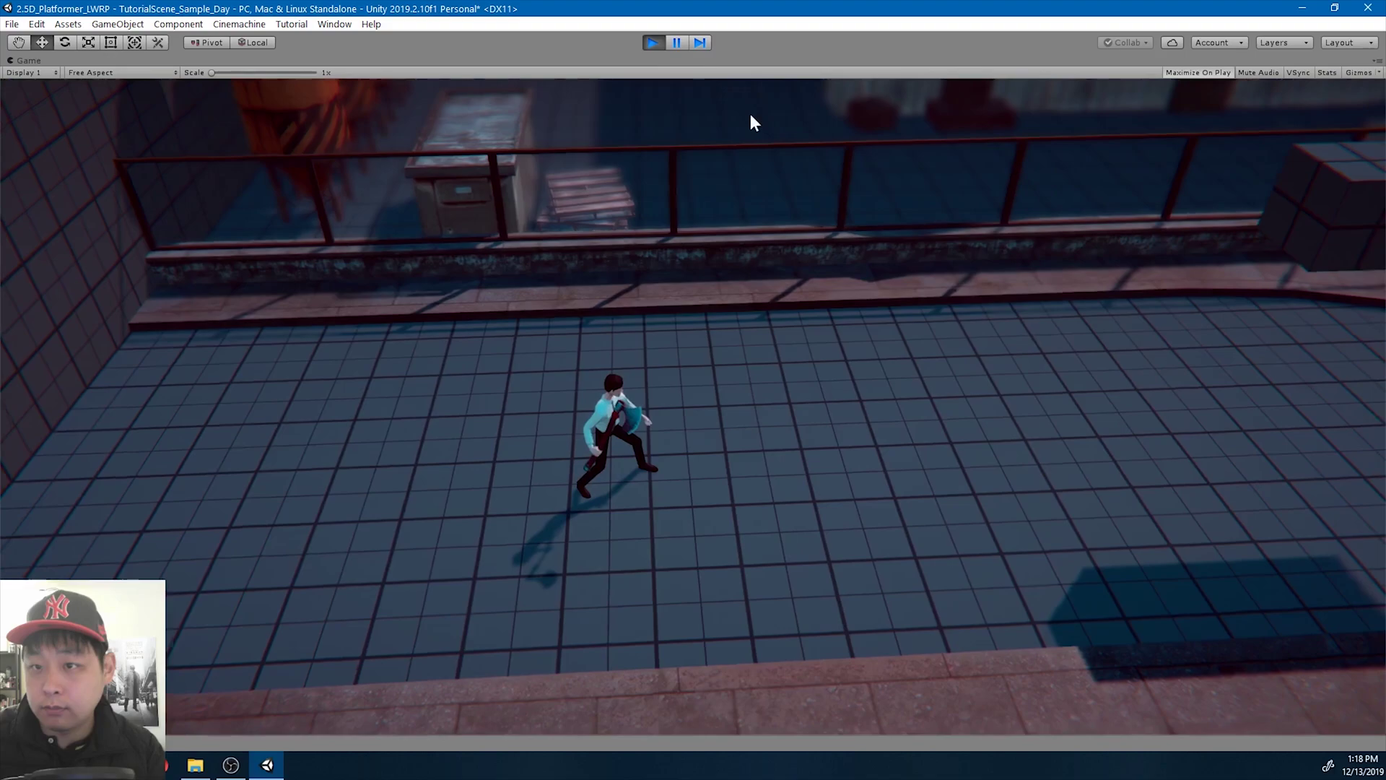
{"action": "double_click", "coordinate": [716, 60]}
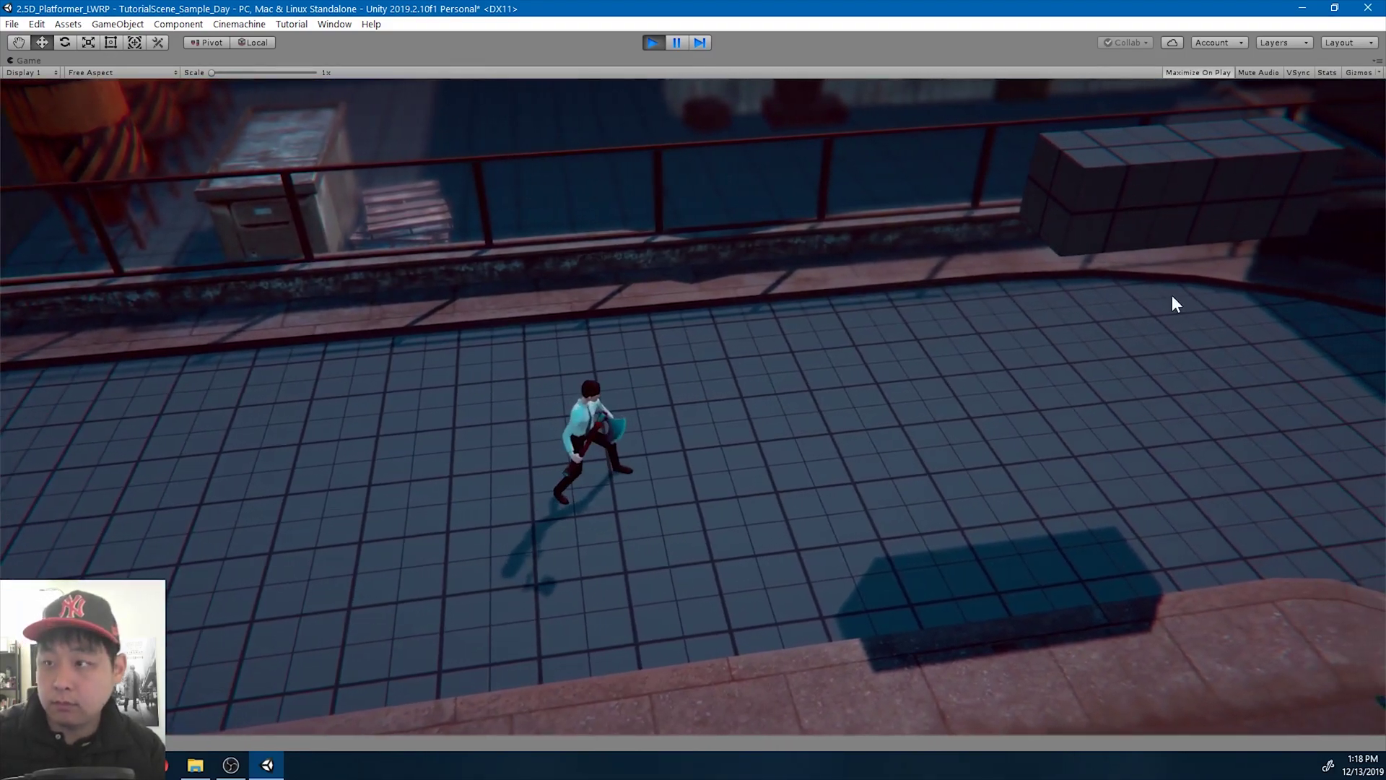
{"action": "key", "text": "shift+space"}
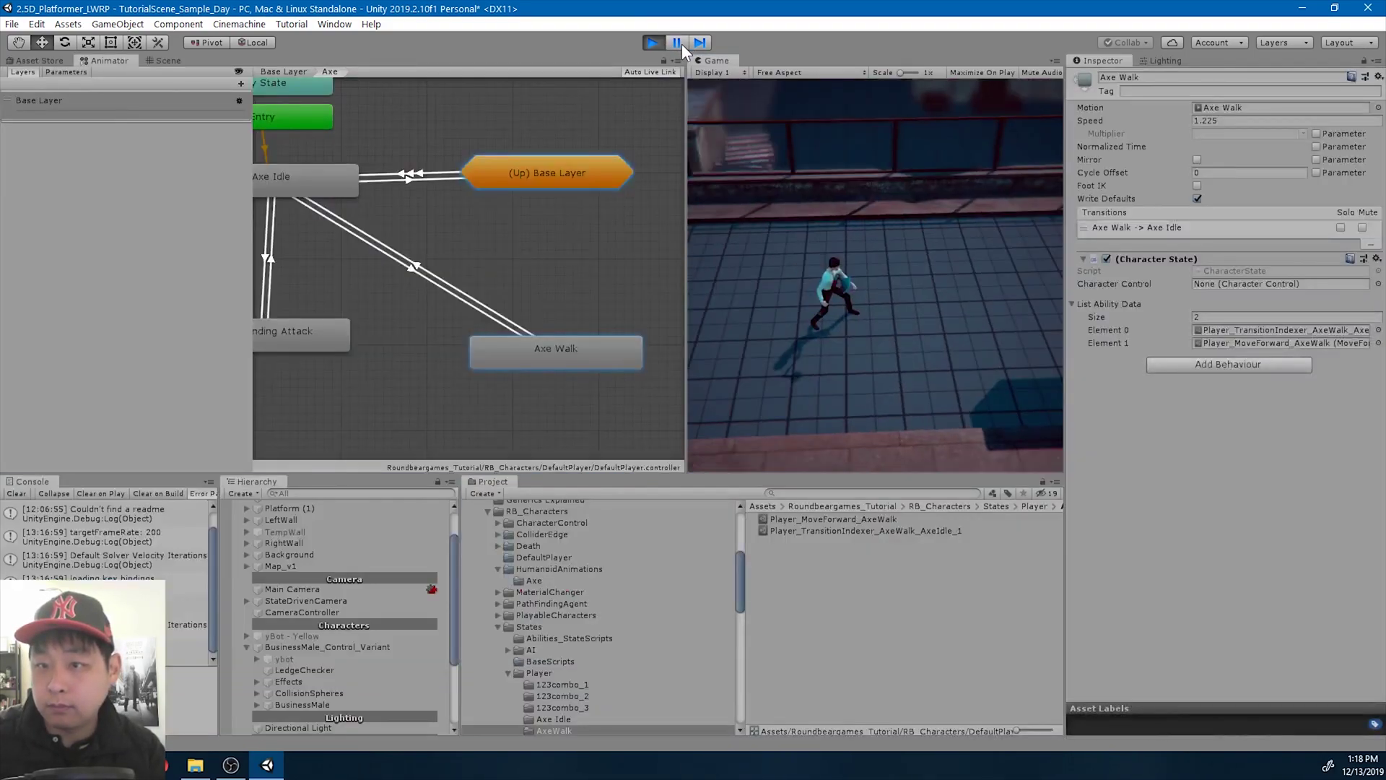
Try Axe Walk speeds of 1.3 and then 1.5, then start entering 0.9
{"action": "left_click", "coordinate": [1246, 122]}
{"action": "type", "text": "1.3"}
{"action": "key", "text": "Return"}
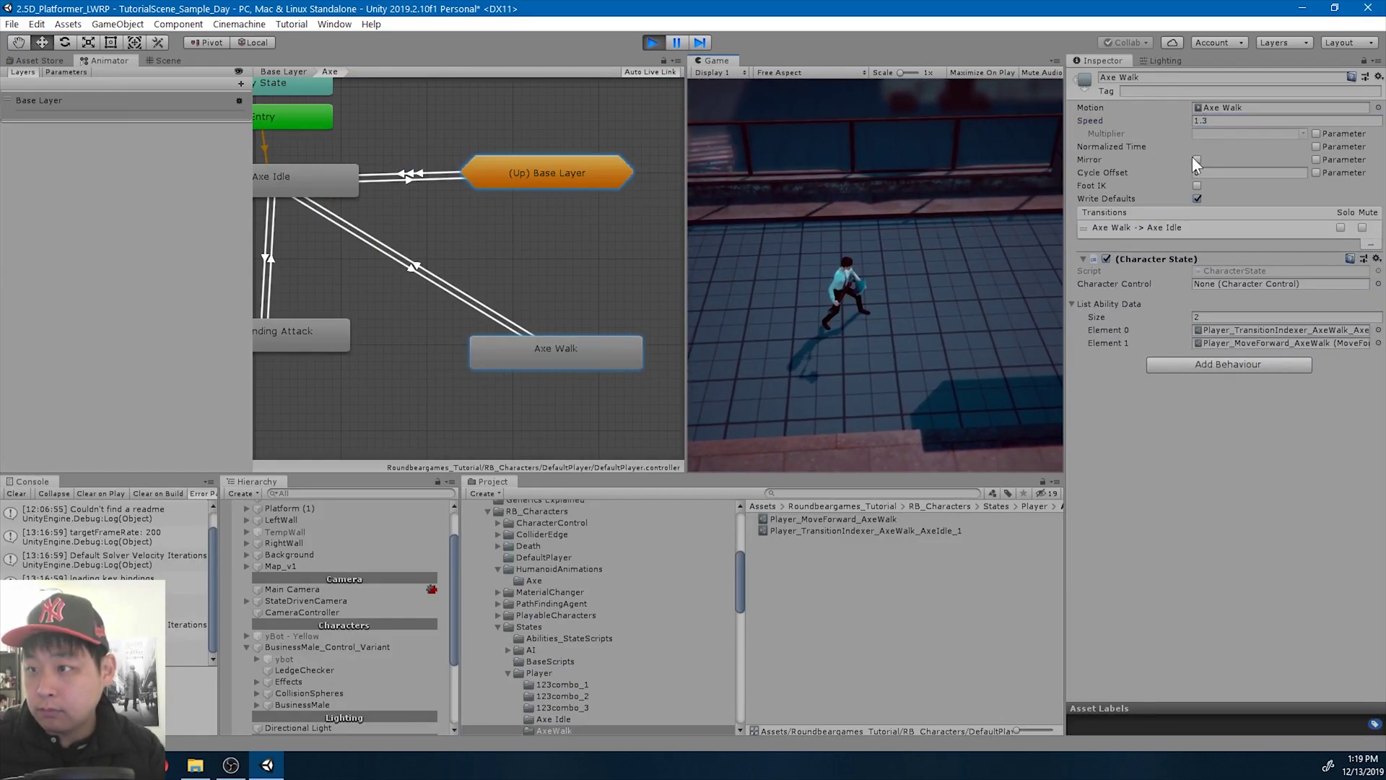
{"action": "left_click", "coordinate": [1224, 121]}
{"action": "type", "text": "1.5"}
{"action": "key", "text": "Return"}
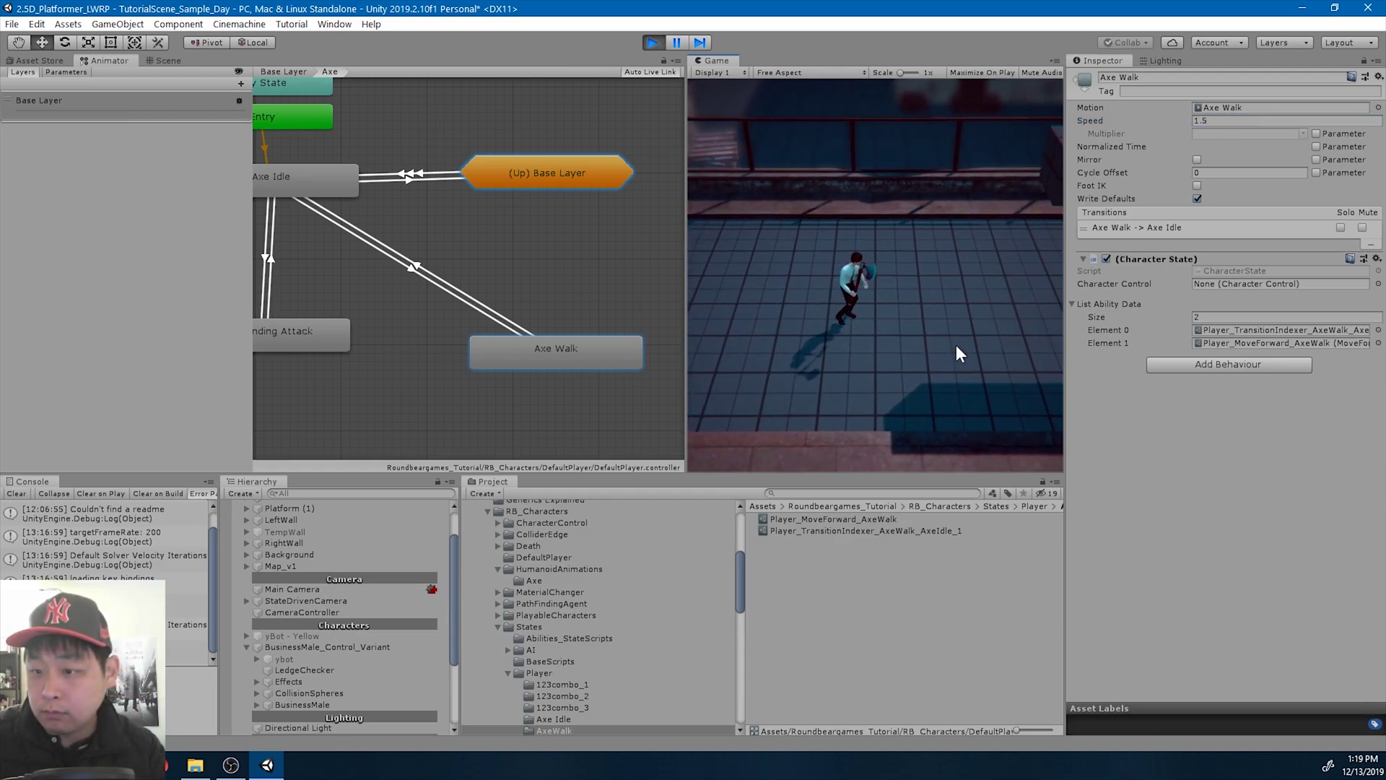
{"action": "left_click", "coordinate": [1224, 120]}
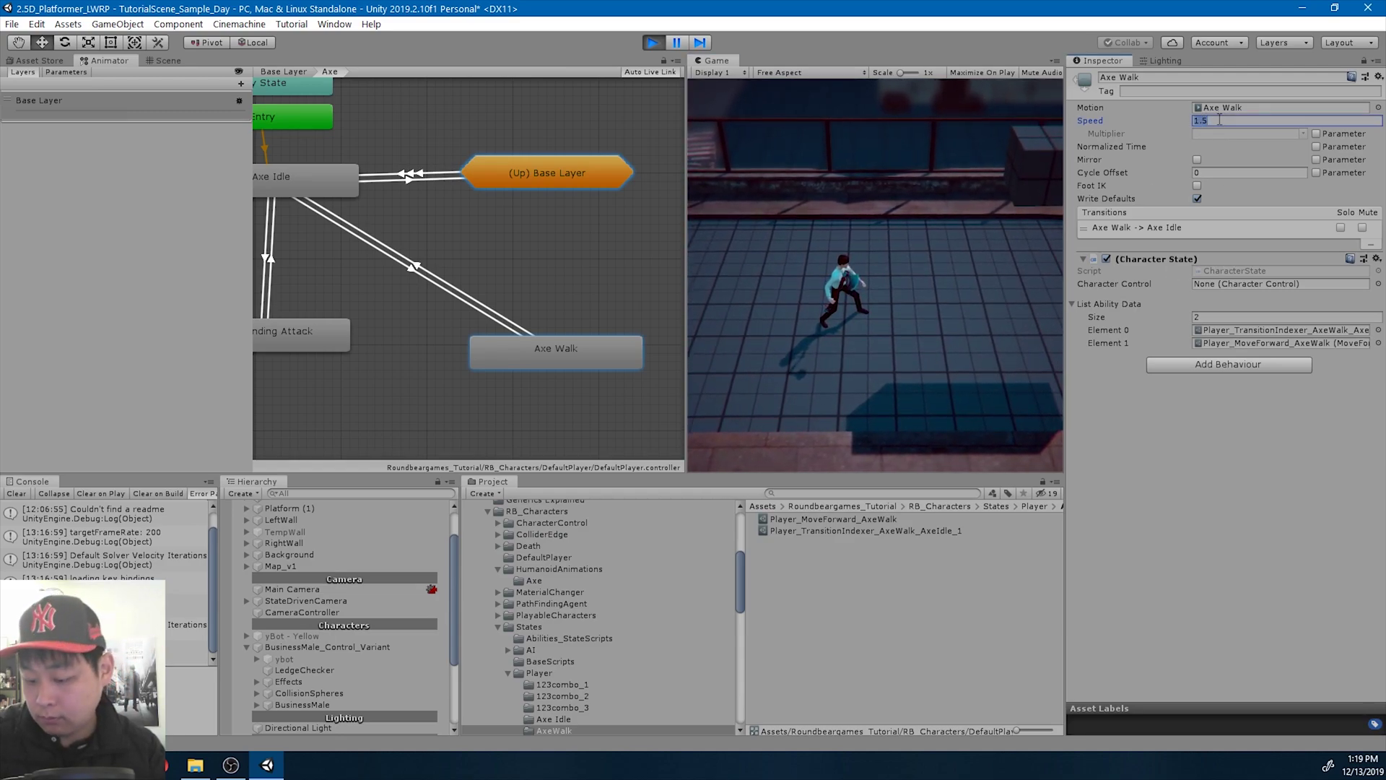
{"action": "type", "text": "0.9"}
Commit walk speed 0.9, then walk left, swing the axe, and drop it
{"action": "key", "text": "Return"}
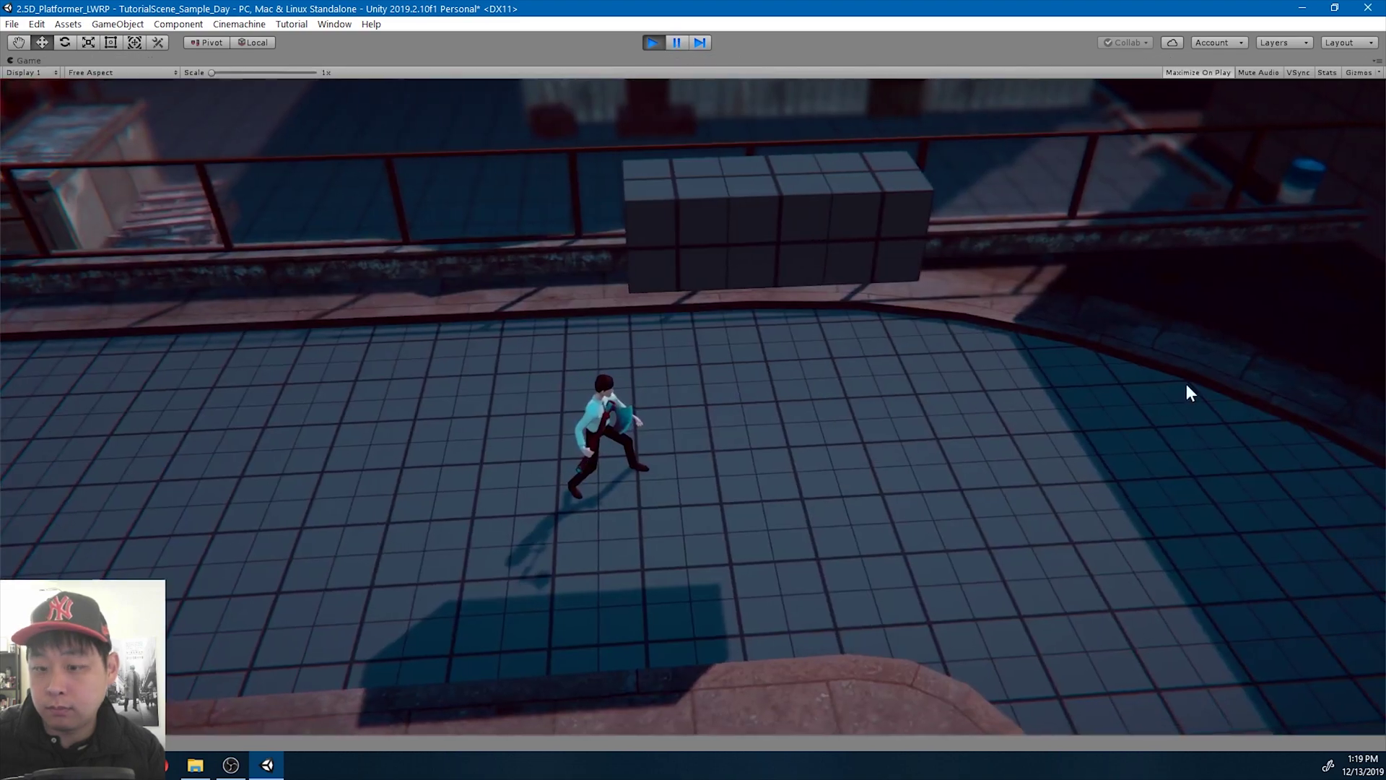
{"action": "key", "text": "a"}
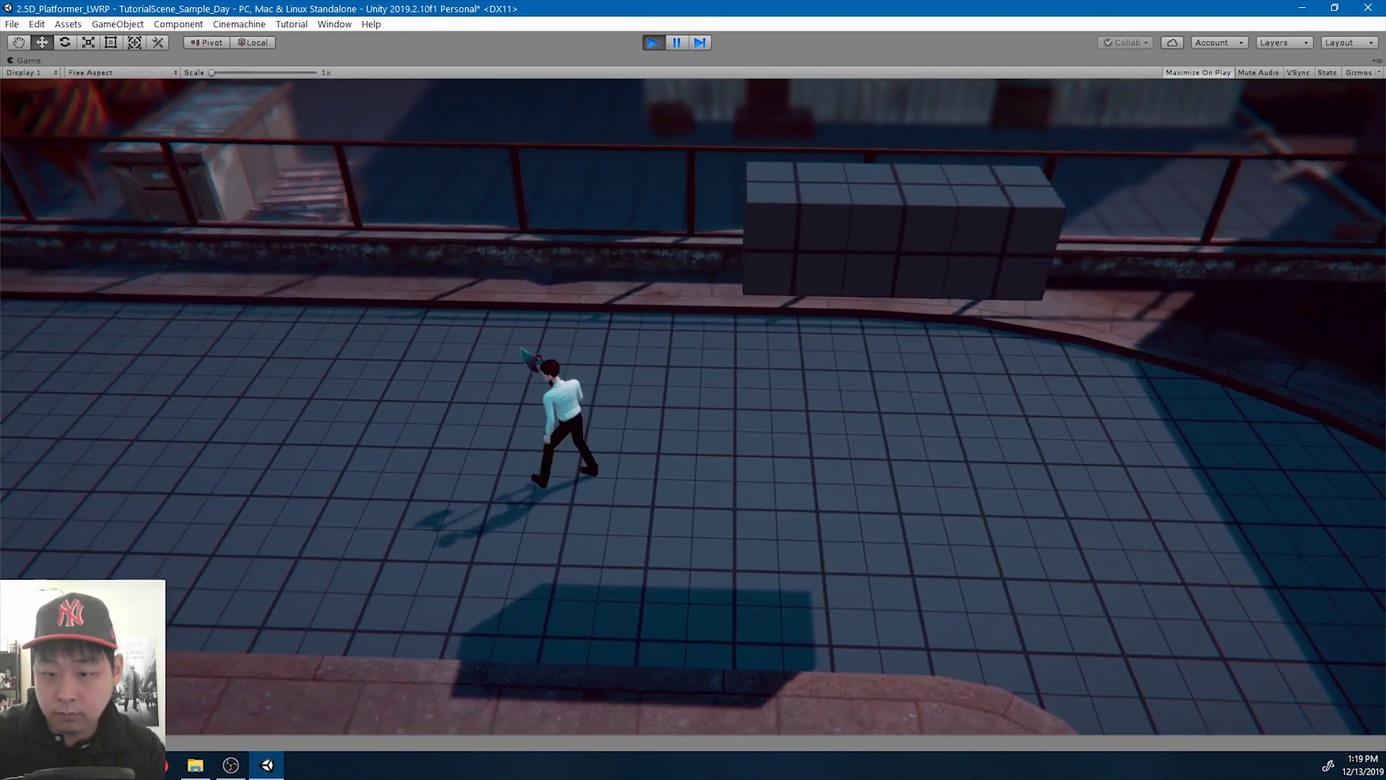
{"action": "key", "text": "Return"}
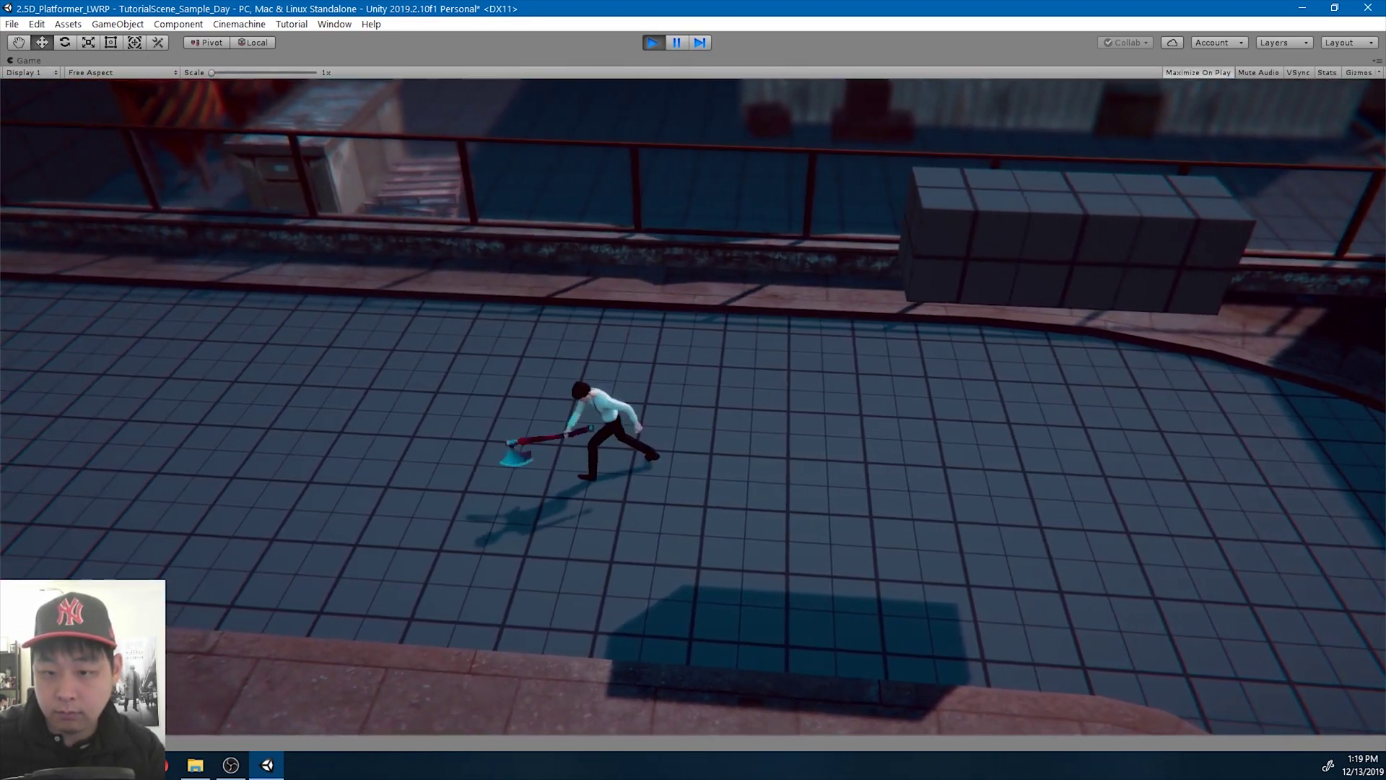
{"action": "key", "text": "a"}
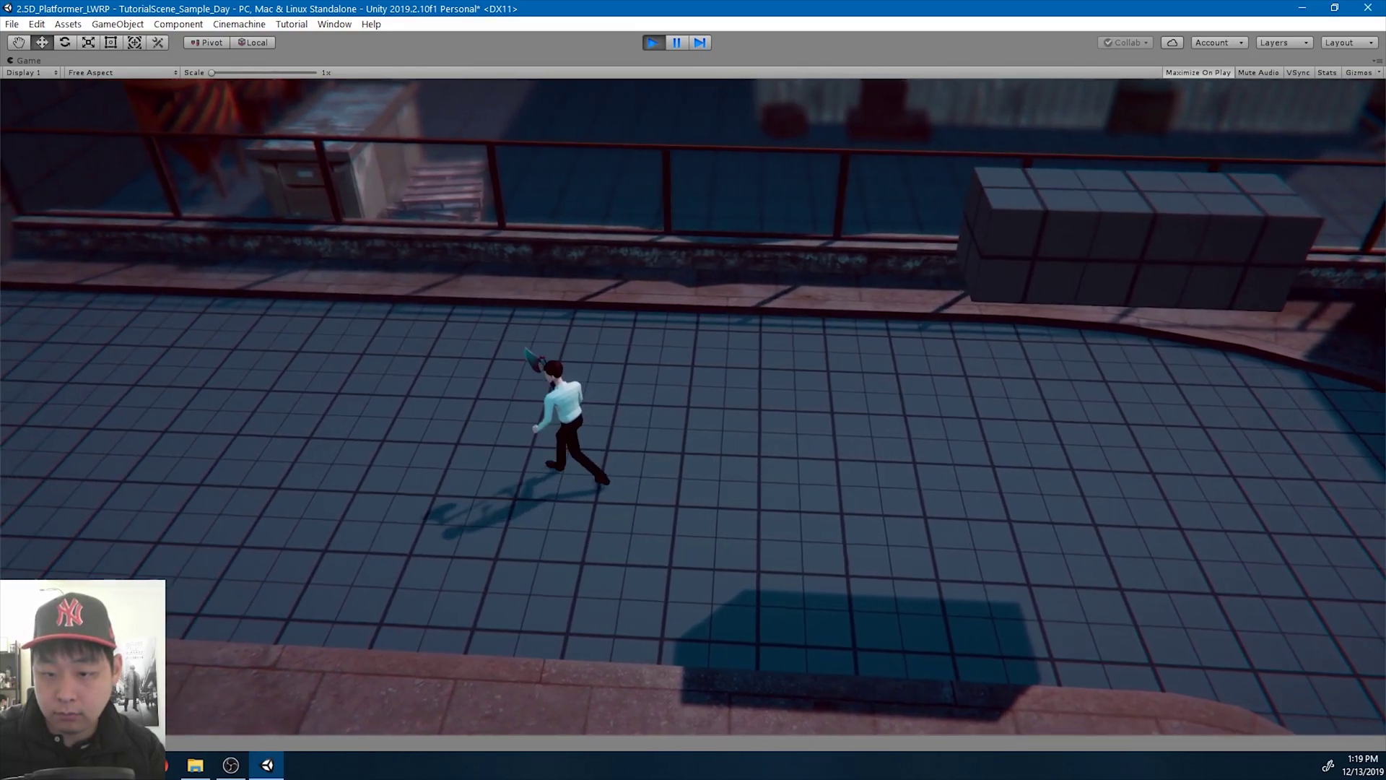
{"action": "key", "text": "Return"}
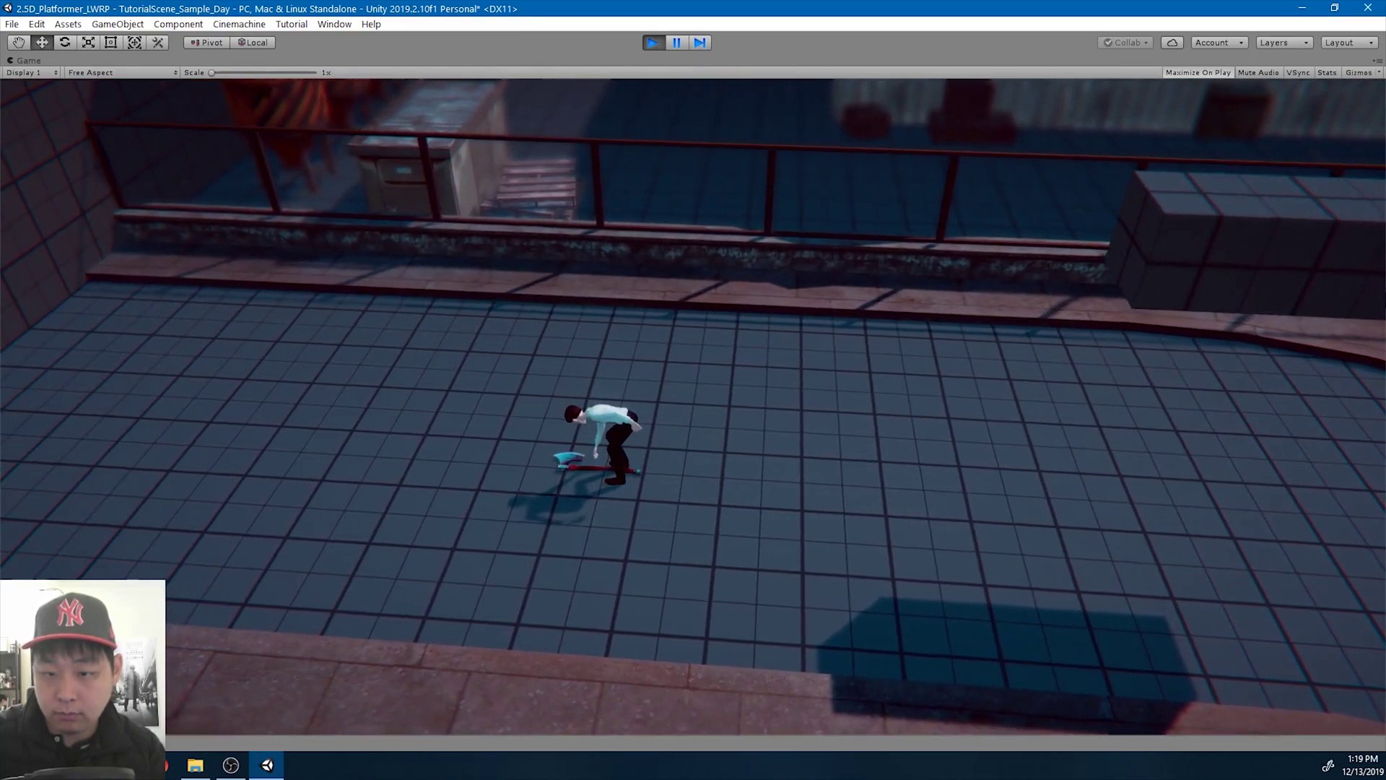
{"action": "key", "text": "a"}
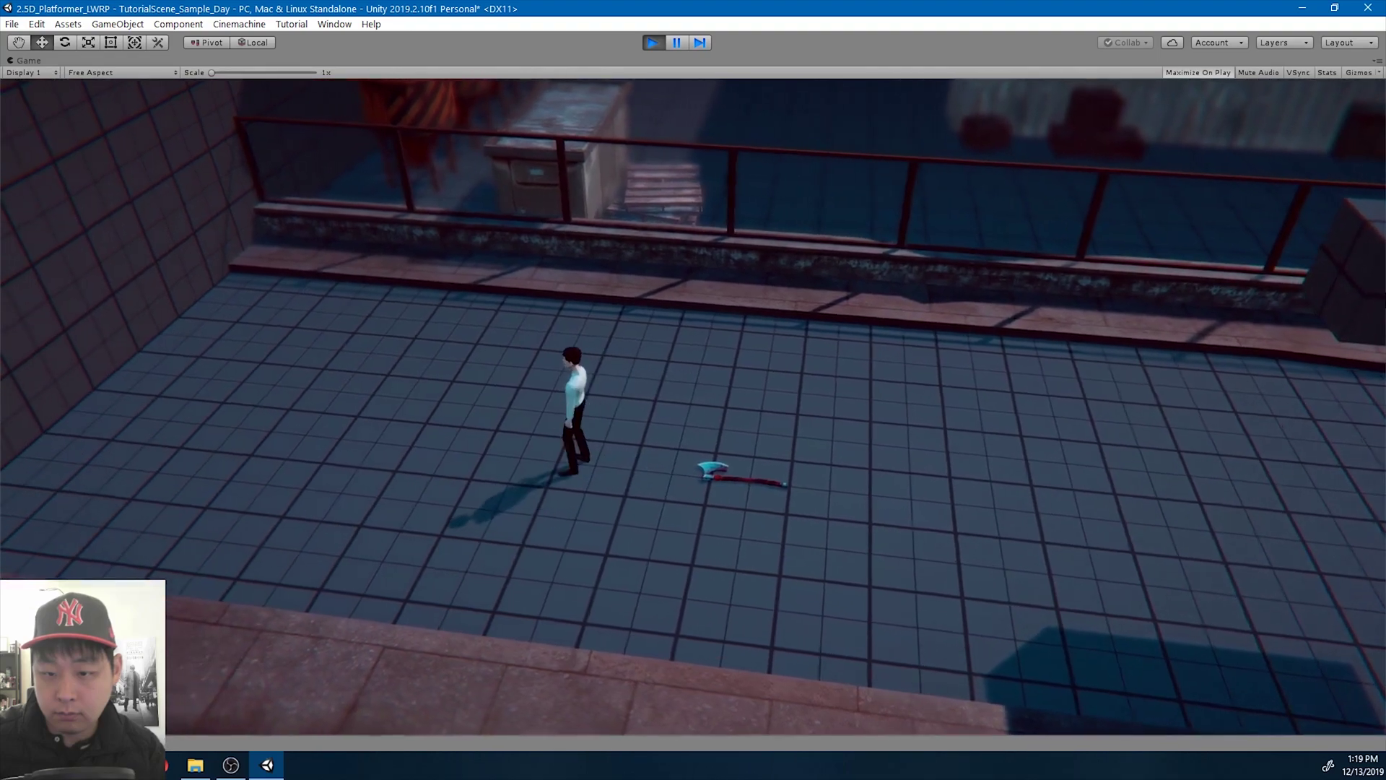
Pick the axe back up, walk both ways, attack, drop it, and roll
{"action": "key", "text": "d"}
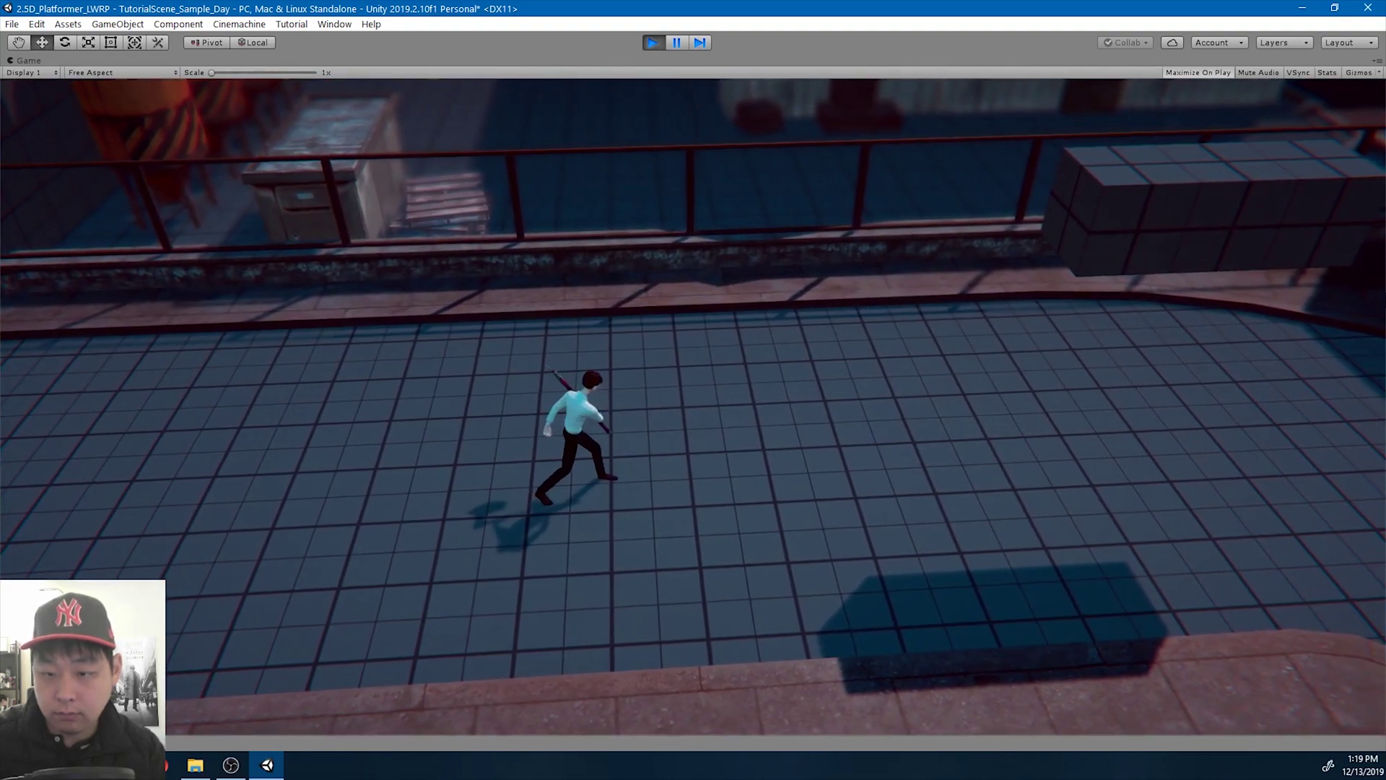
{"action": "key", "text": "d"}
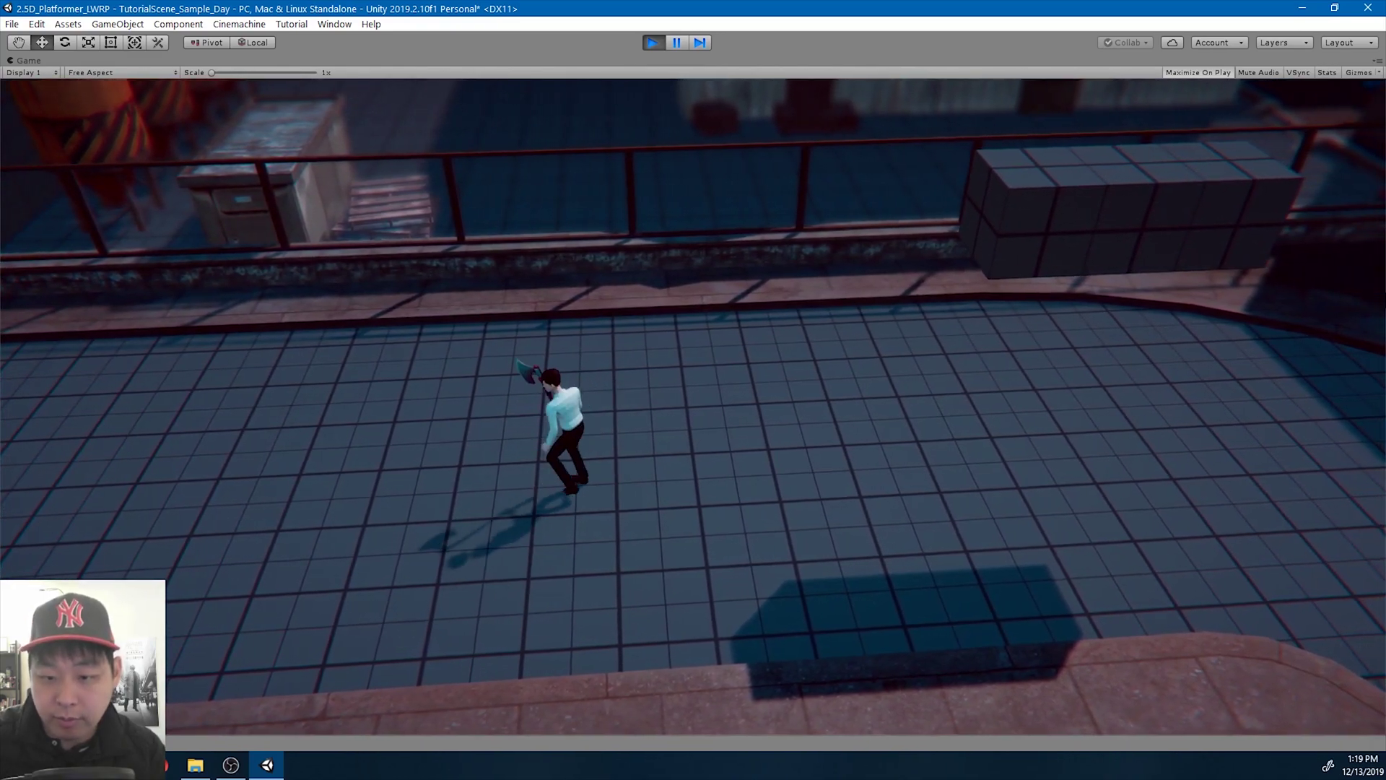
{"action": "key", "text": "a"}
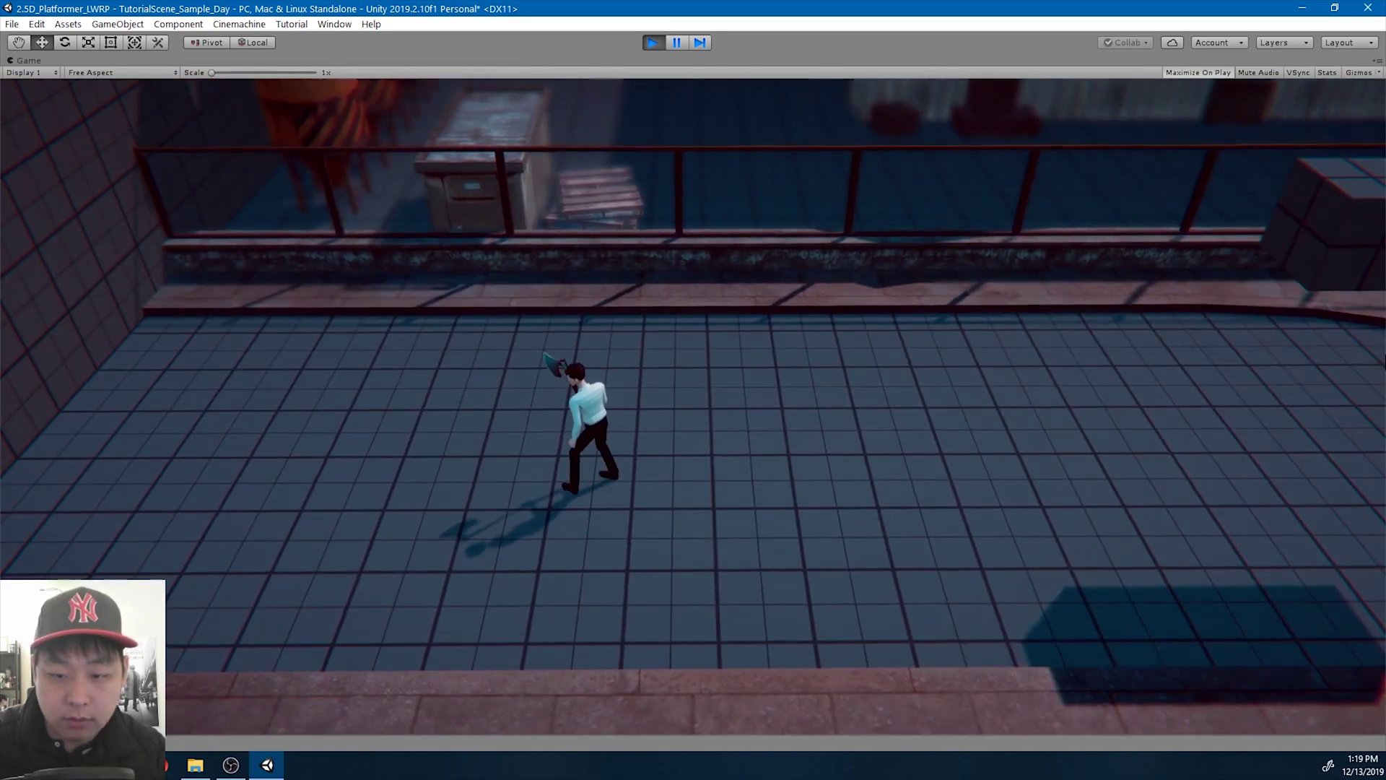
{"action": "key", "text": "a"}
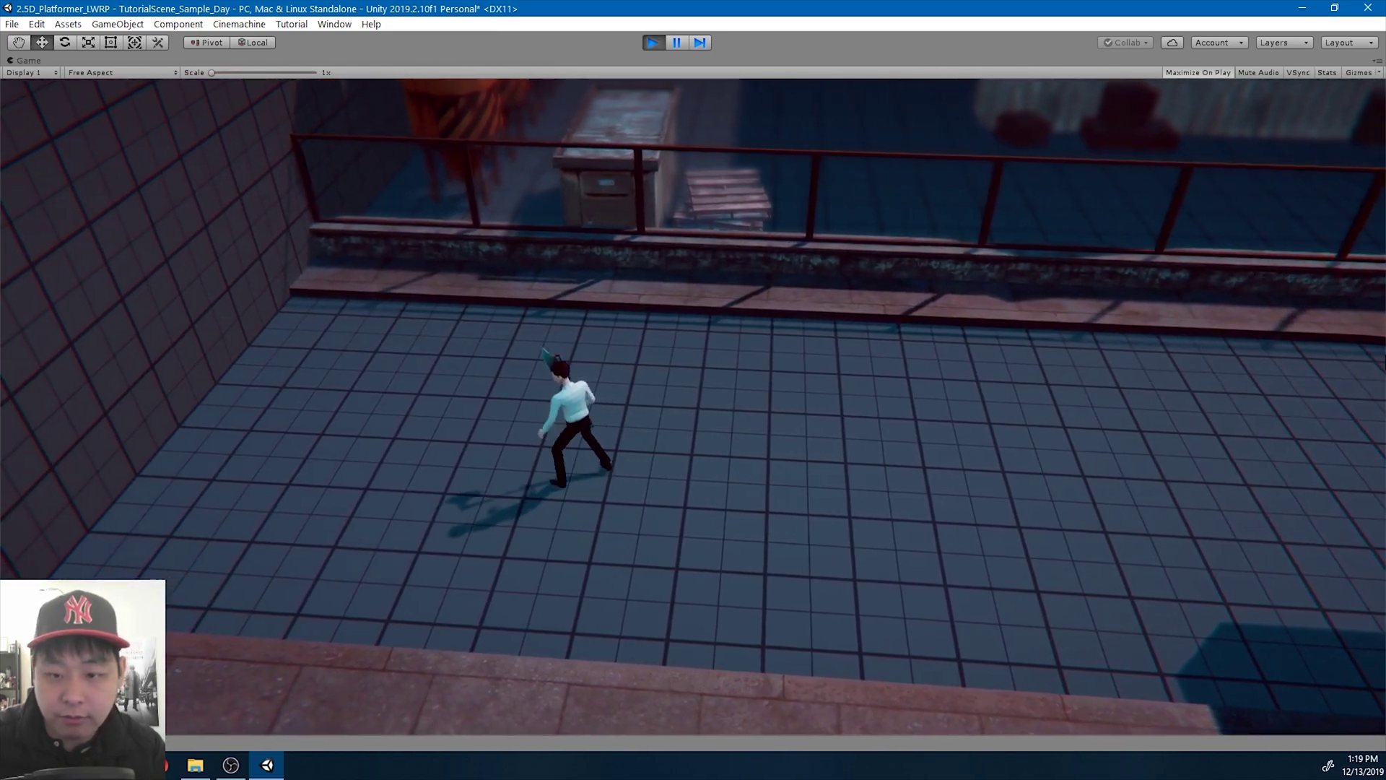
{"action": "key", "text": "j"}
{"action": "key", "text": "d"}
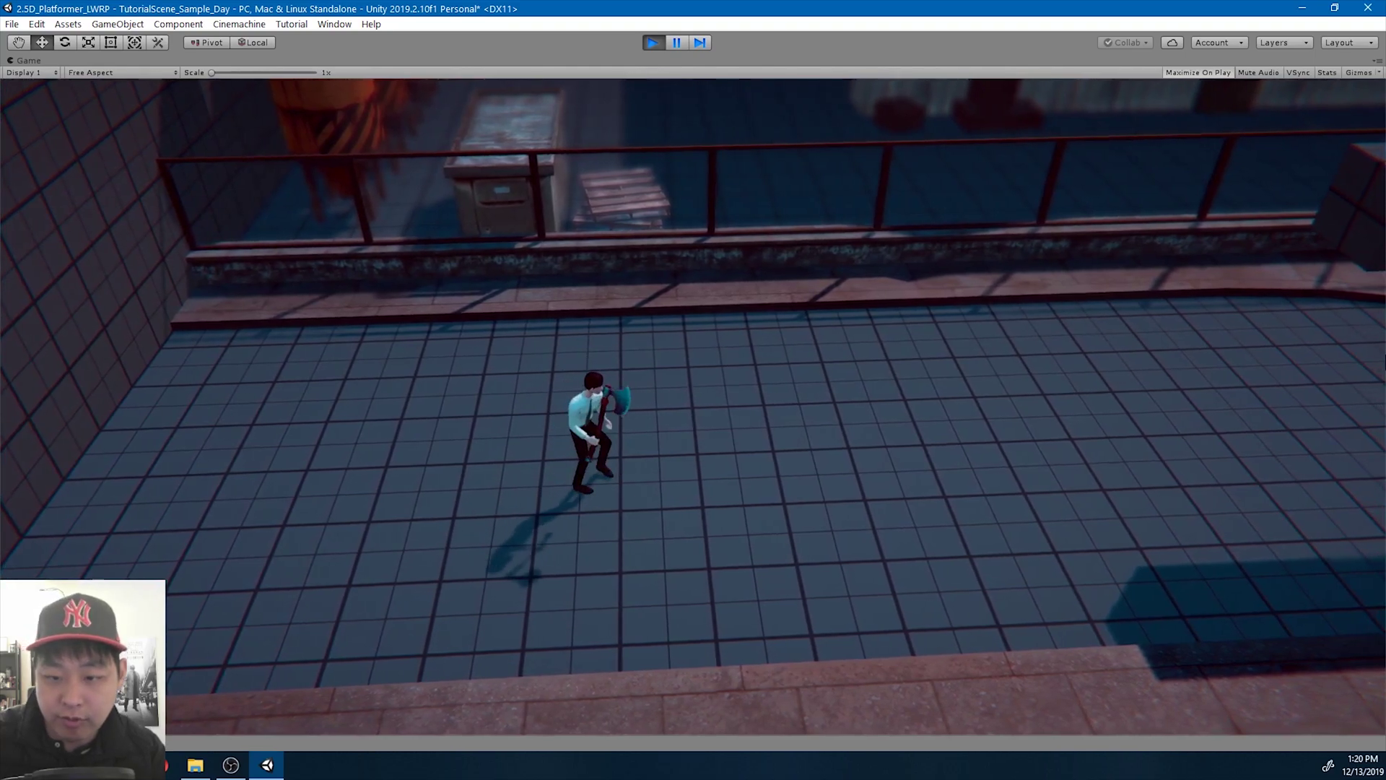
{"action": "key", "text": "d"}
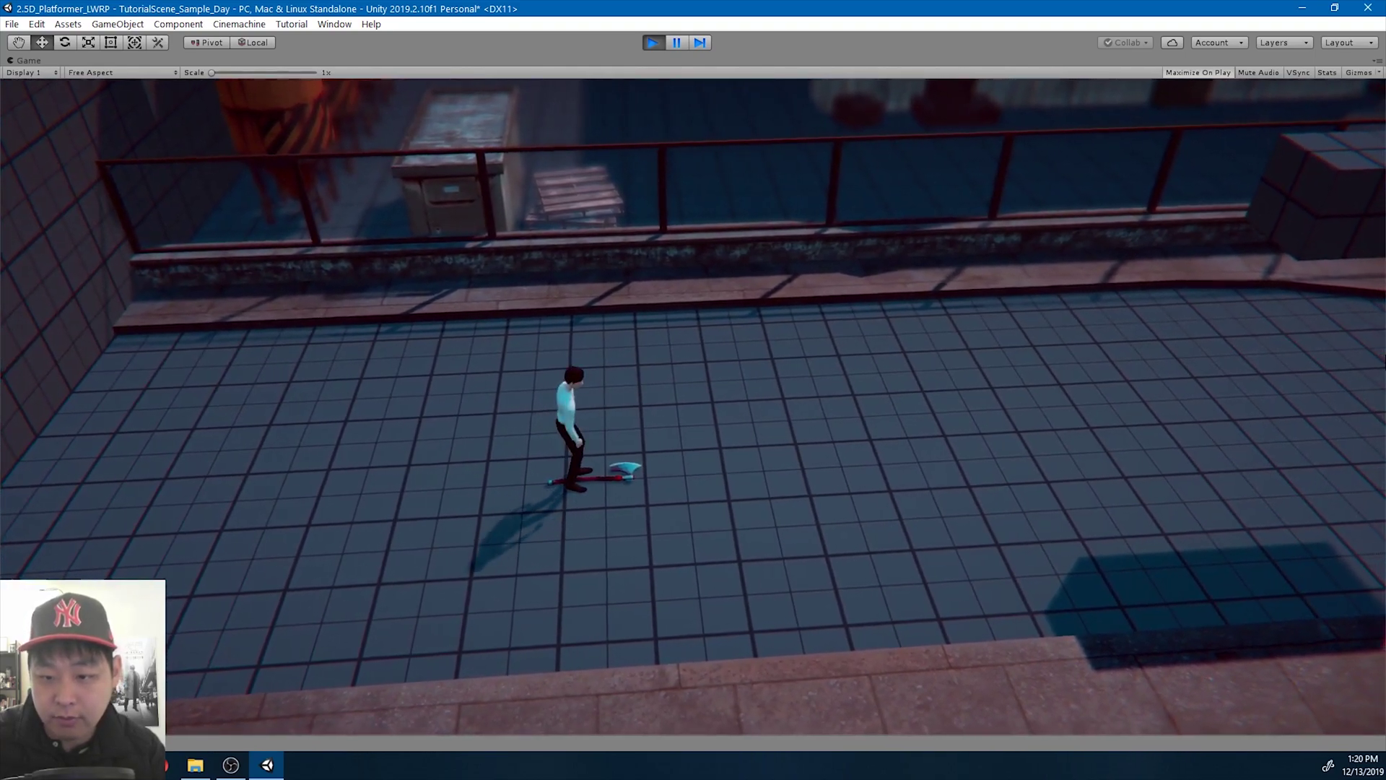
{"action": "key", "text": "space"}
{"action": "key", "text": "space"}
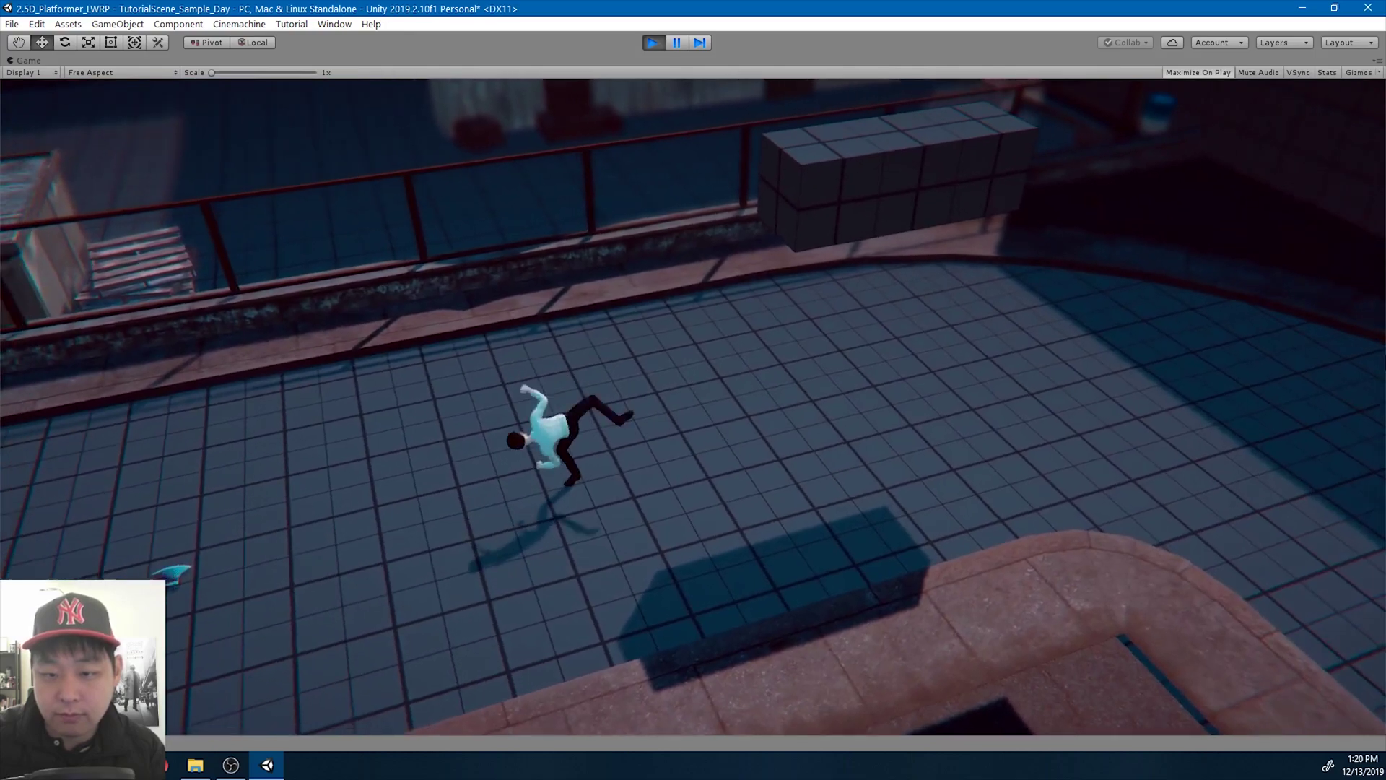